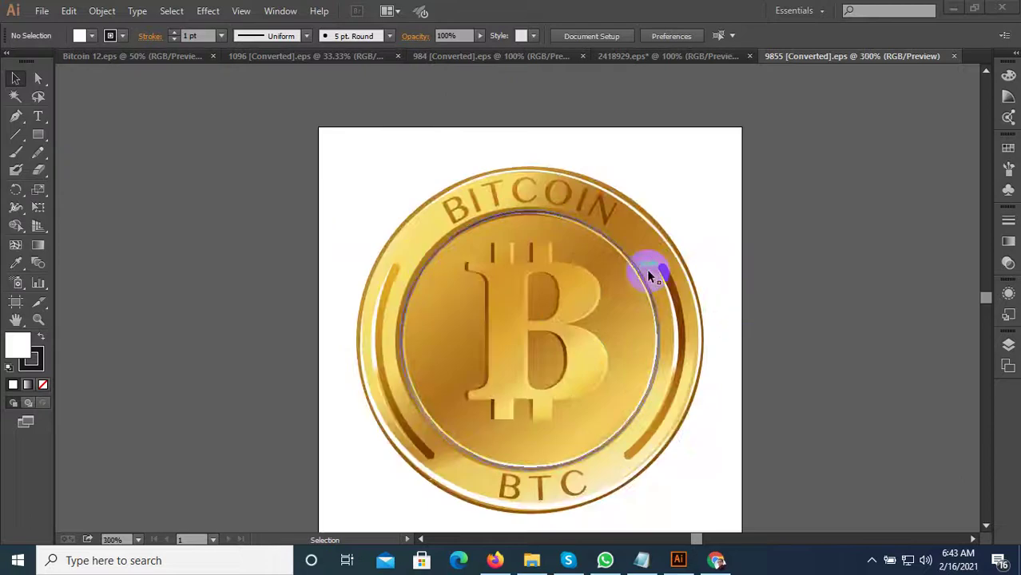
Move the gold BTC coin from 9855 into Bitcoin 12, then close 9855 without saving
{"action": "scroll", "coordinate": [565, 280], "scroll_direction": "down", "scroll_amount": 2}
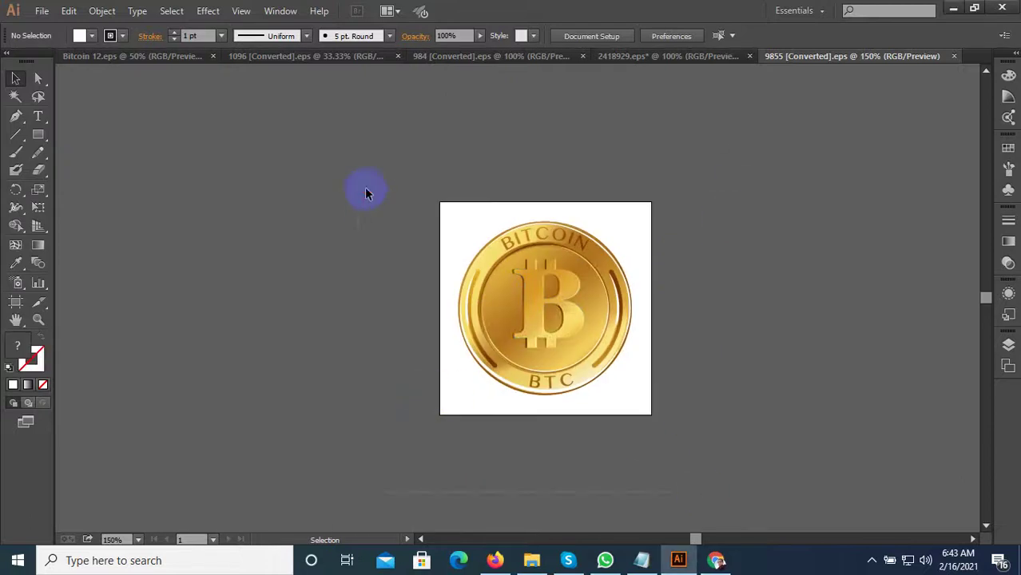
{"action": "key", "text": "ctrl+a"}
{"action": "key", "text": "Delete"}
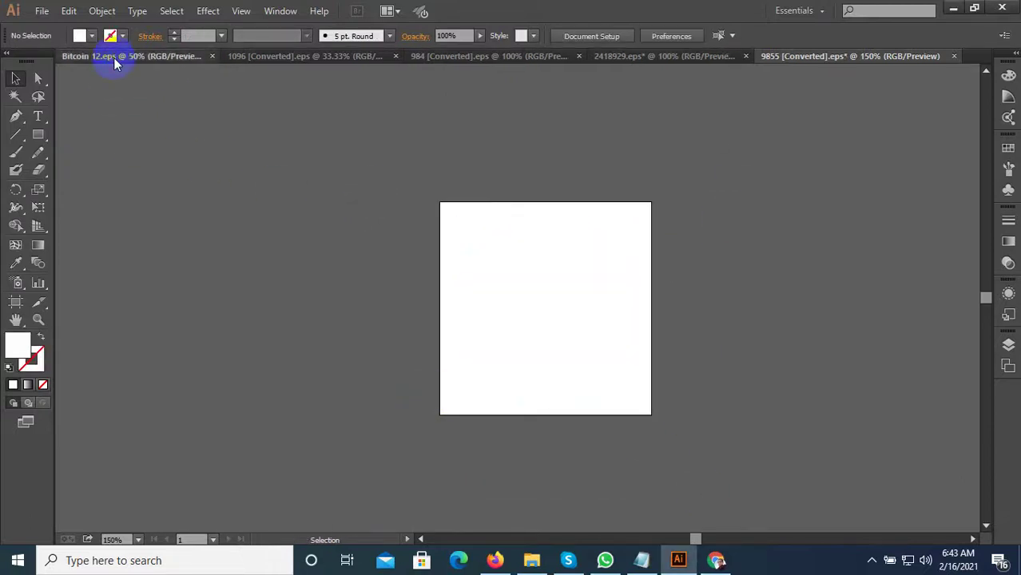
{"action": "left_click", "coordinate": [114, 56]}
{"action": "key", "text": "ctrl+v"}
{"action": "left_click_drag", "start_coordinate": [516, 307], "coordinate": [795, 221]}
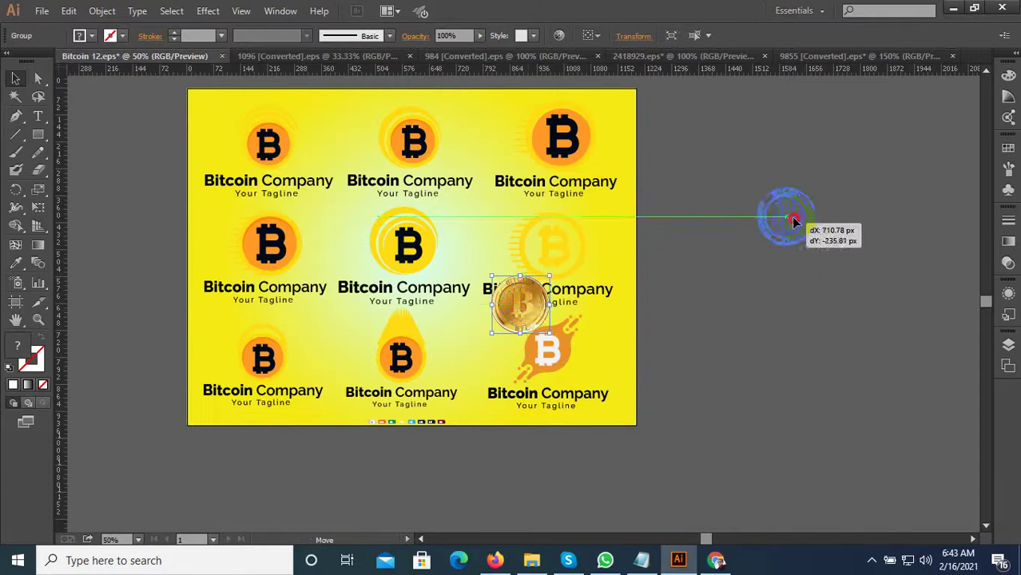
{"action": "left_click", "coordinate": [805, 317]}
{"action": "left_click_drag", "start_coordinate": [804, 318], "coordinate": [637, 325]}
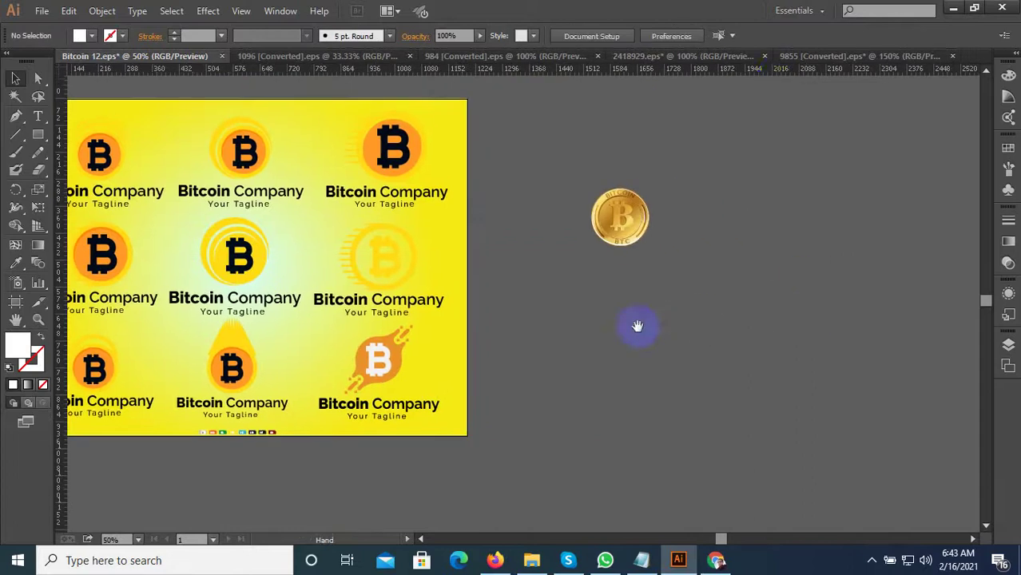
{"action": "left_click", "coordinate": [919, 56]}
{"action": "left_click", "coordinate": [954, 55]}
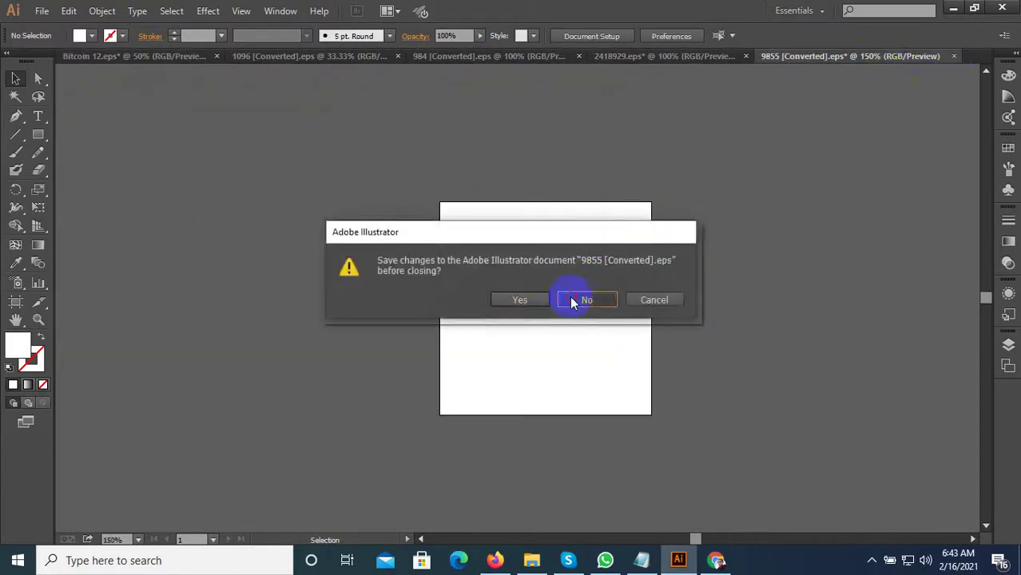
{"action": "left_click", "coordinate": [584, 299]}
Move the Crypto Solutions artwork from 2418929 into Bitcoin 12, placing it below the coin
{"action": "left_click", "coordinate": [723, 57]}
{"action": "scroll", "coordinate": [400, 240], "scroll_direction": "down", "scroll_amount": 2}
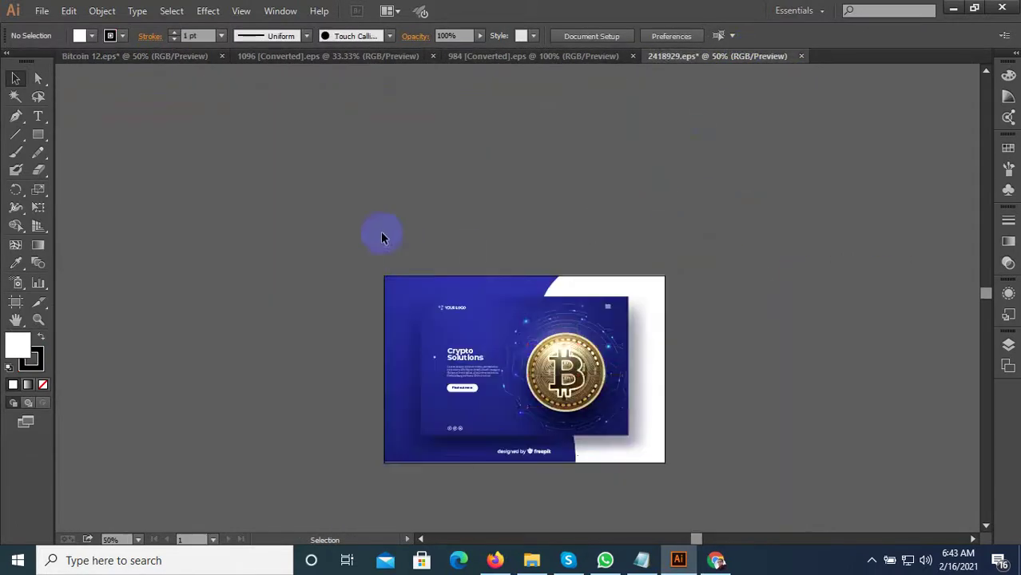
{"action": "left_click_drag", "start_coordinate": [383, 235], "coordinate": [821, 522]}
{"action": "key", "text": "Delete"}
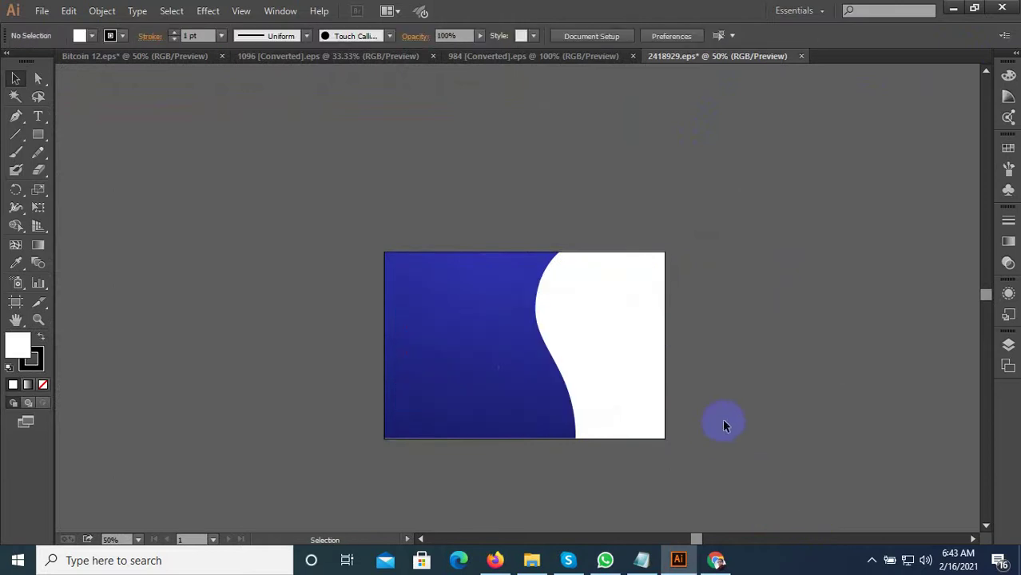
{"action": "left_click", "coordinate": [144, 58]}
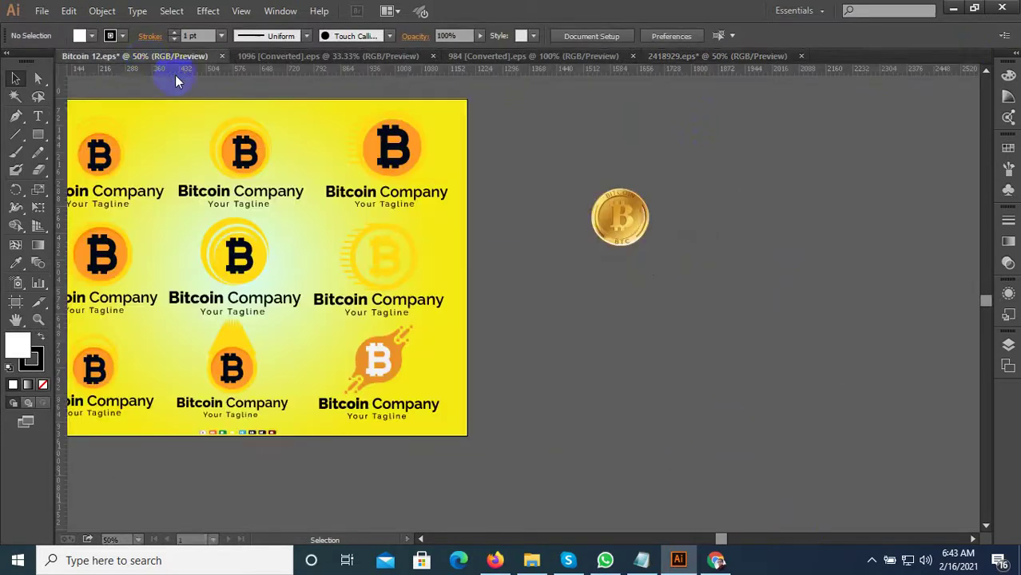
{"action": "key", "text": "ctrl+v"}
{"action": "mouse_move", "coordinate": [637, 348]}
{"action": "left_mouse_down"}
{"action": "mouse_move", "coordinate": [812, 412]}
{"action": "mouse_move", "coordinate": [834, 373]}
{"action": "left_mouse_up"}
{"action": "left_click", "coordinate": [719, 176]}
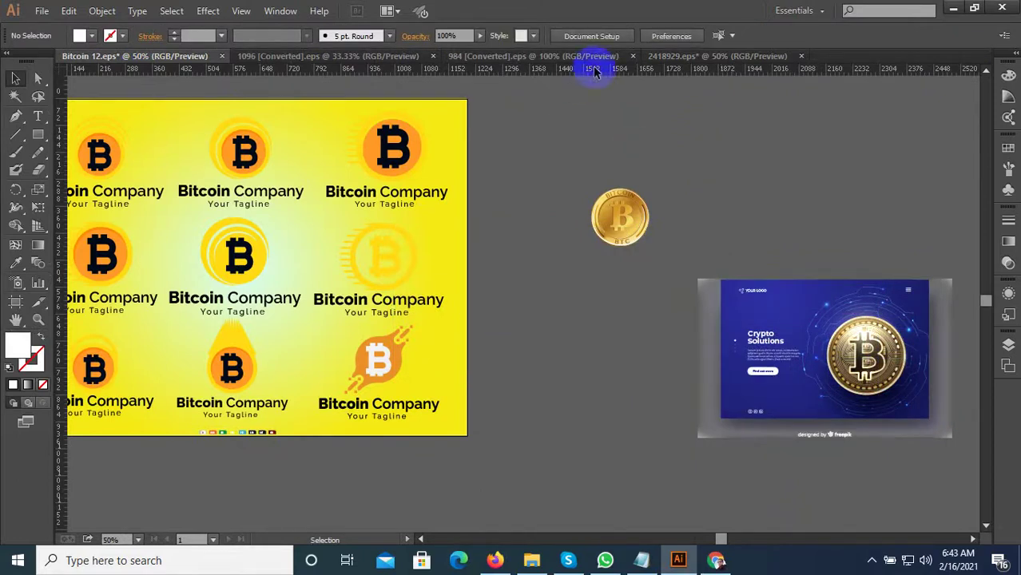
Close 2418929 without saving and bring up the 984 coin document
{"action": "left_click", "coordinate": [687, 57]}
{"action": "left_click", "coordinate": [800, 57]}
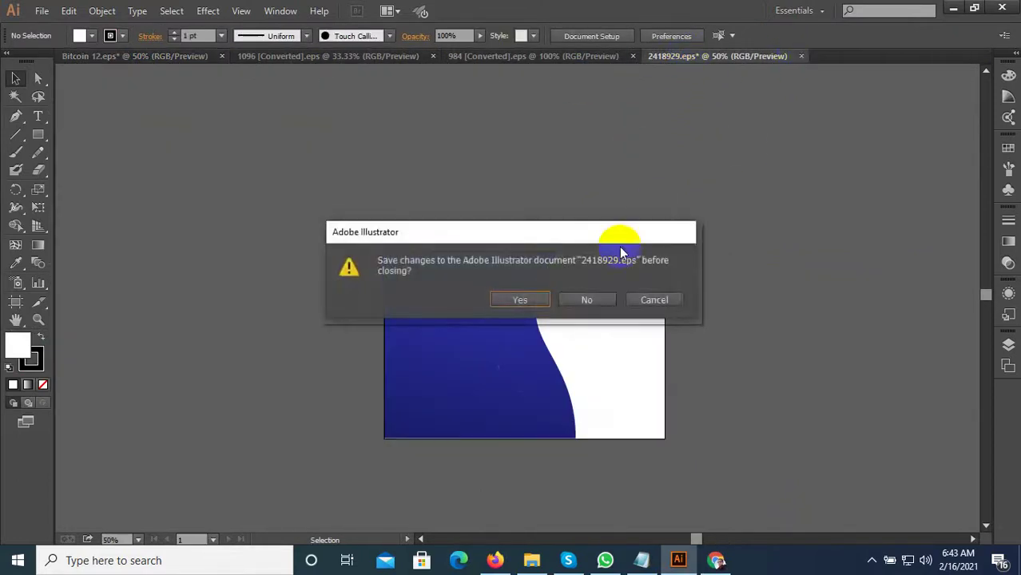
{"action": "left_click", "coordinate": [600, 299]}
{"action": "left_click", "coordinate": [607, 57]}
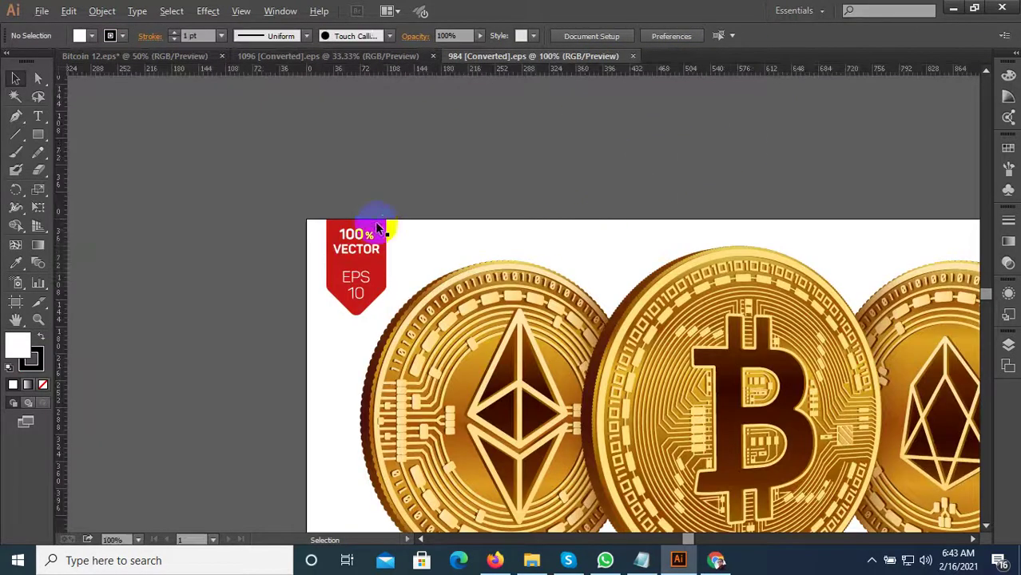
Cut the three gold coins from 984 into Bitcoin 12, shrinking them just above the BTC coin
{"action": "scroll", "coordinate": [374, 221], "scroll_direction": "down", "scroll_amount": 2}
{"action": "key", "text": "ctrl+a"}
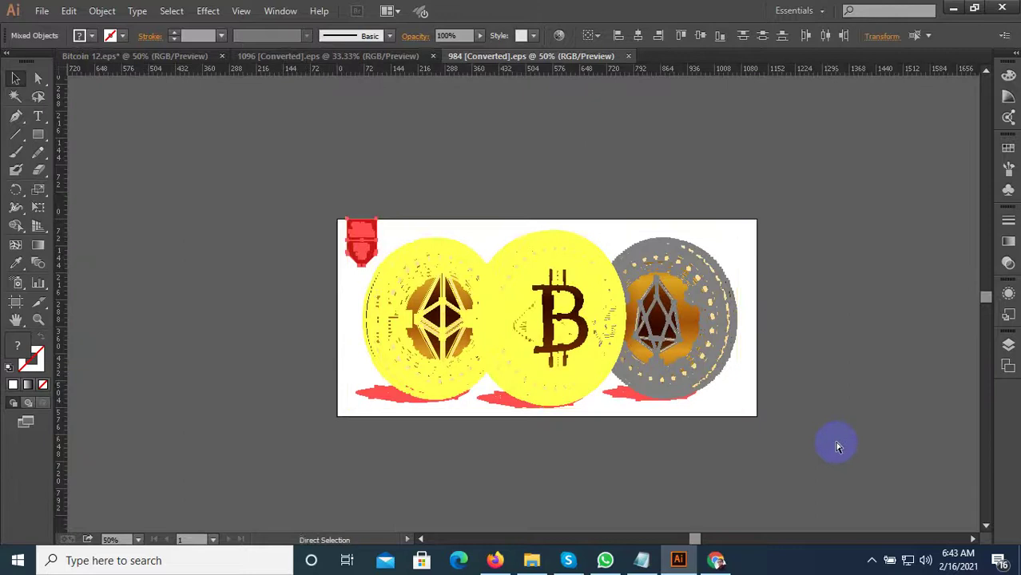
{"action": "key", "text": "Delete"}
{"action": "left_click", "coordinate": [136, 56]}
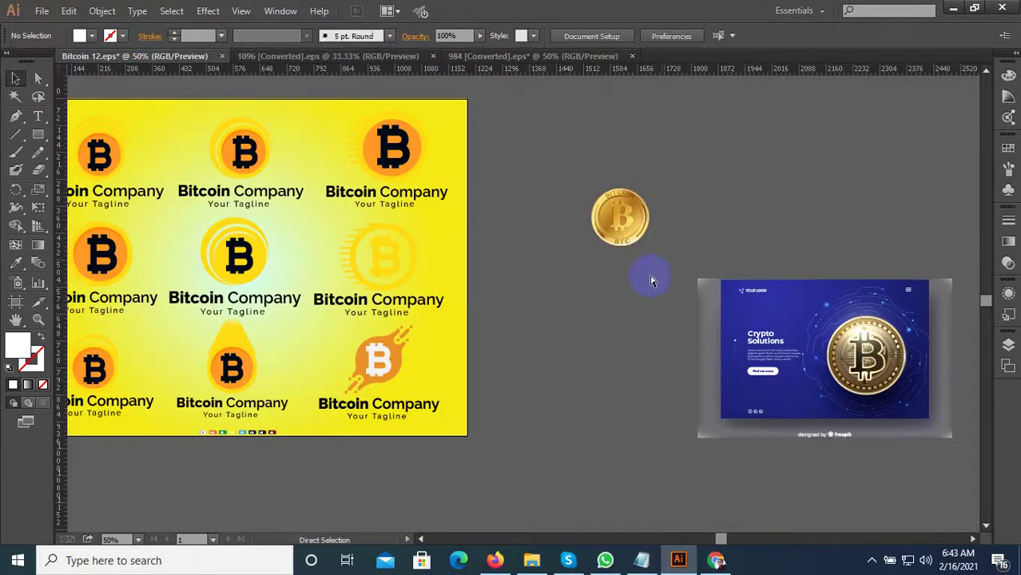
{"action": "key", "text": "ctrl+v"}
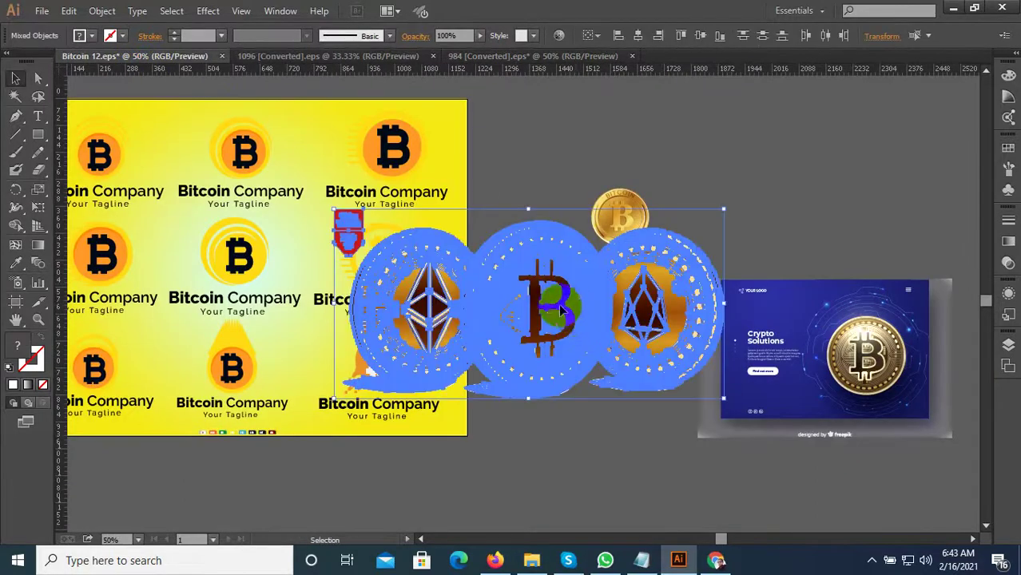
{"action": "left_click_drag", "start_coordinate": [525, 321], "coordinate": [734, 158]}
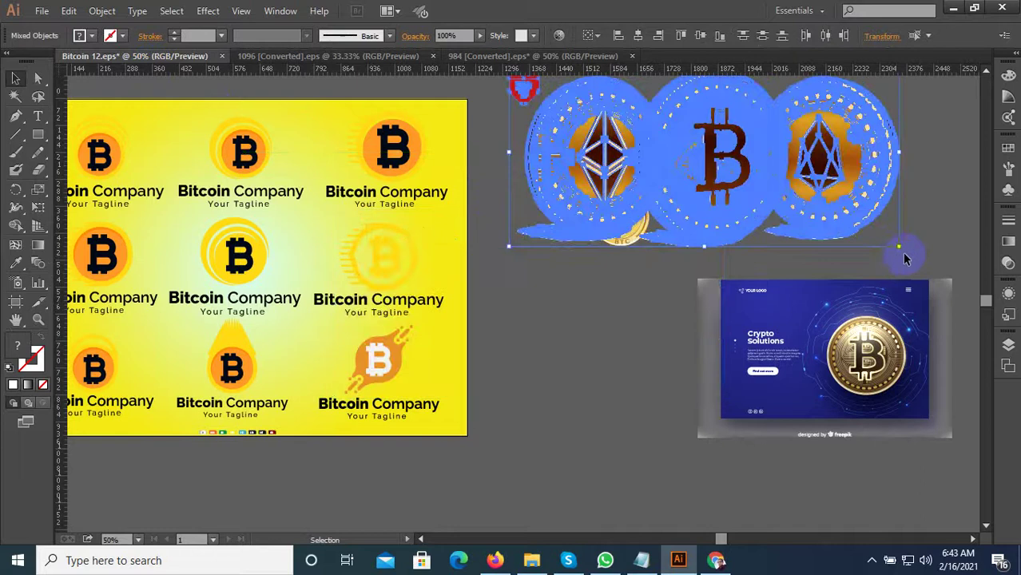
{"action": "left_click_drag", "start_coordinate": [898, 247], "coordinate": [799, 198]}
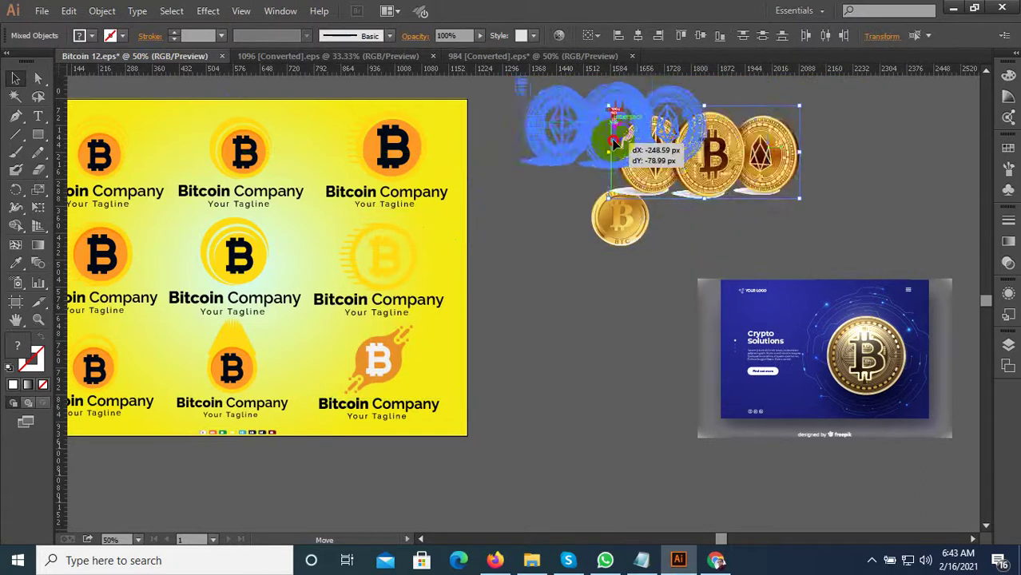
{"action": "left_click_drag", "start_coordinate": [632, 160], "coordinate": [538, 133]}
Close 984 without saving and bring up the 1096 coin grid document
{"action": "left_click", "coordinate": [583, 57]}
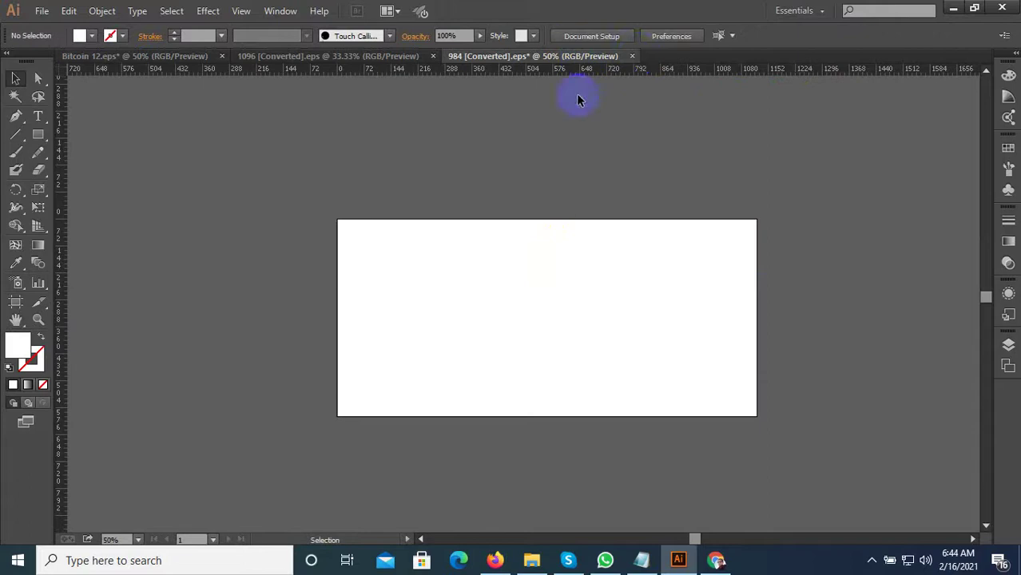
{"action": "left_click", "coordinate": [632, 57]}
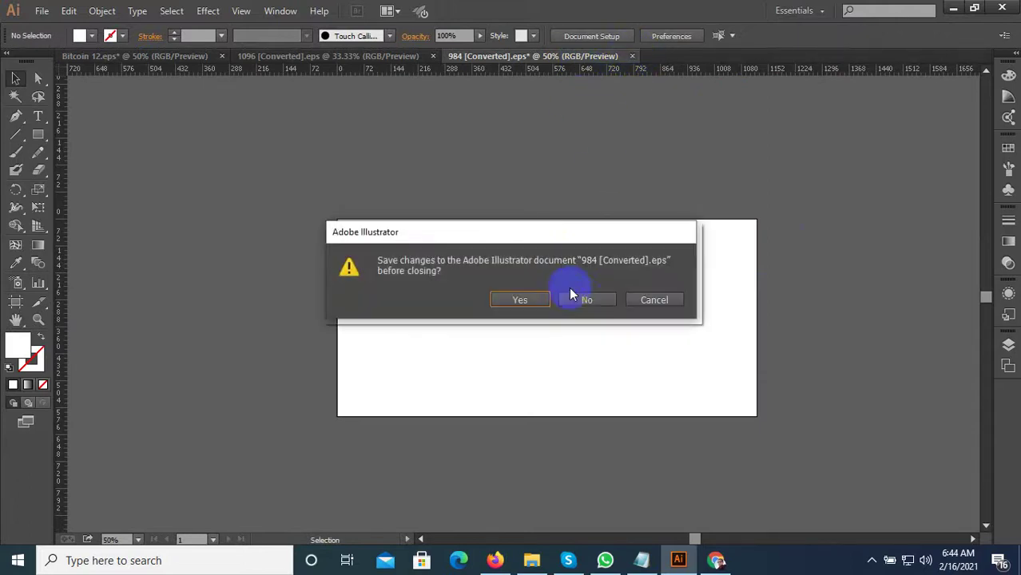
{"action": "left_click", "coordinate": [585, 301]}
{"action": "left_click", "coordinate": [380, 56]}
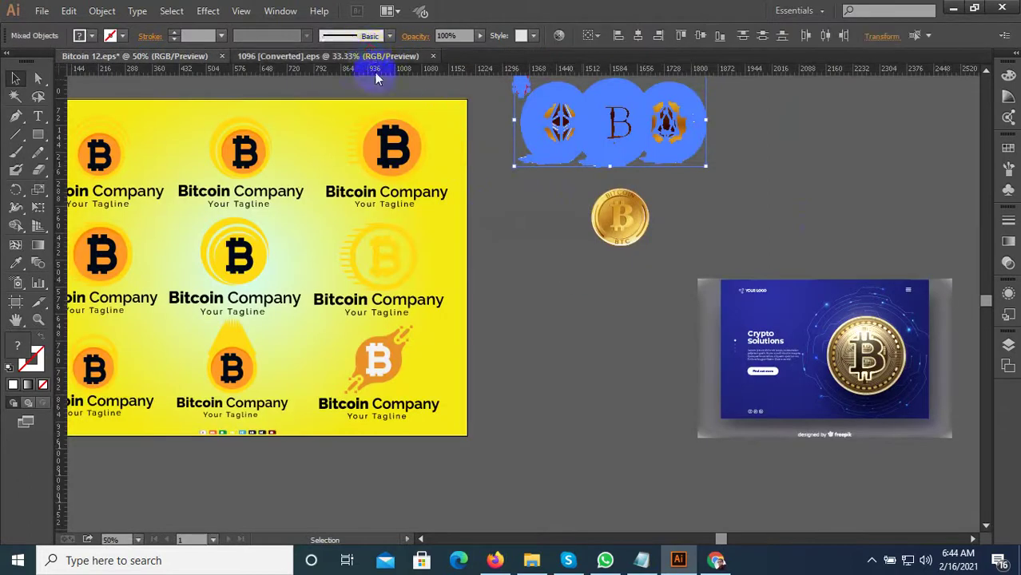
{"action": "left_click", "coordinate": [405, 221]}
Cut all twenty coins from the 1096 grid and return to Bitcoin 12
{"action": "scroll", "coordinate": [402, 216], "scroll_direction": "down", "scroll_amount": 3, "text": "alt"}
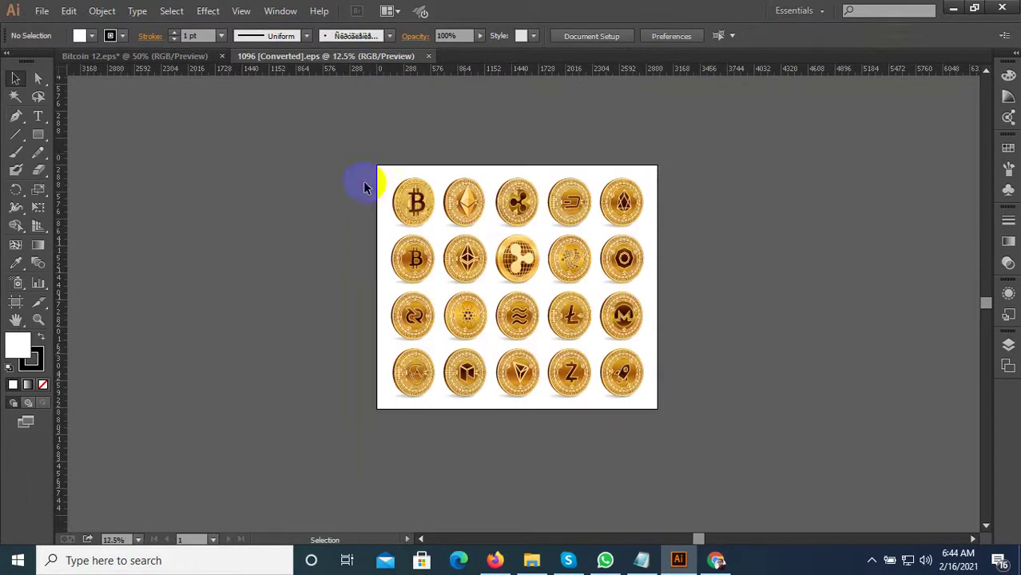
{"action": "key", "text": "ctrl+a"}
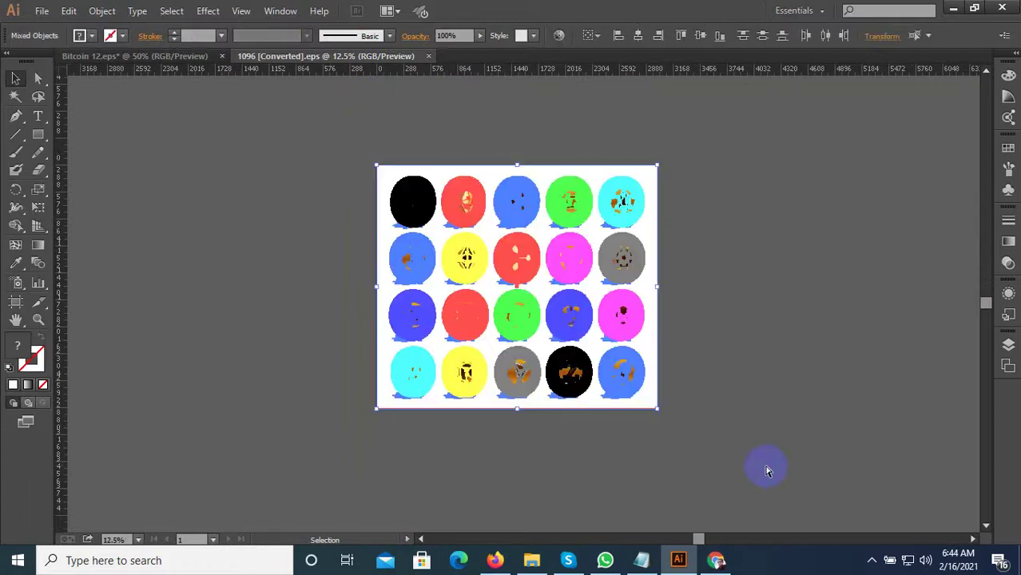
{"action": "key", "text": "Delete"}
{"action": "left_click", "coordinate": [339, 213]}
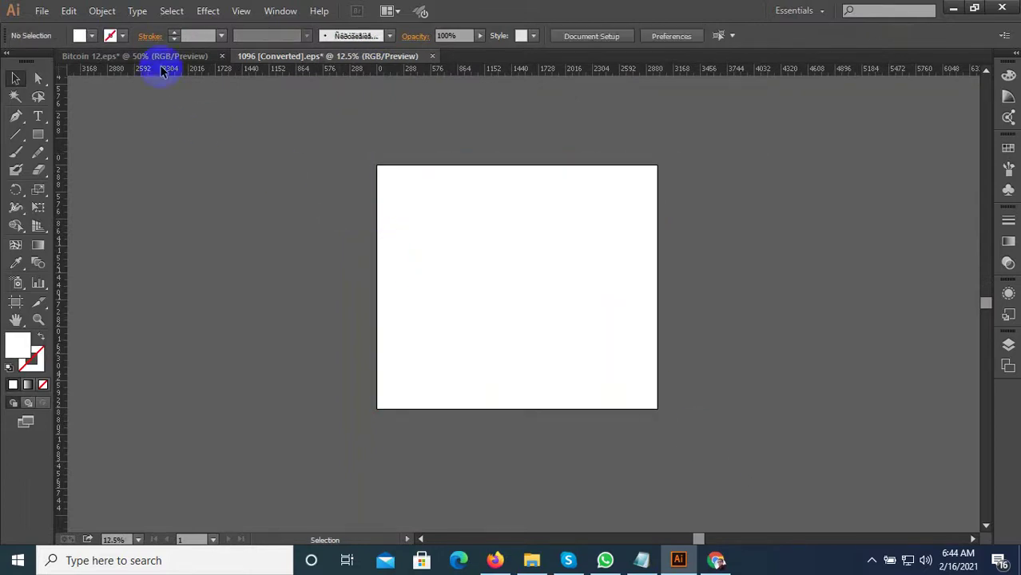
{"action": "left_click", "coordinate": [163, 63]}
Shrink the pasted coin sheet and place it below the yellow logo board
{"action": "scroll", "coordinate": [538, 362], "scroll_direction": "up", "scroll_amount": 1, "text": "alt"}
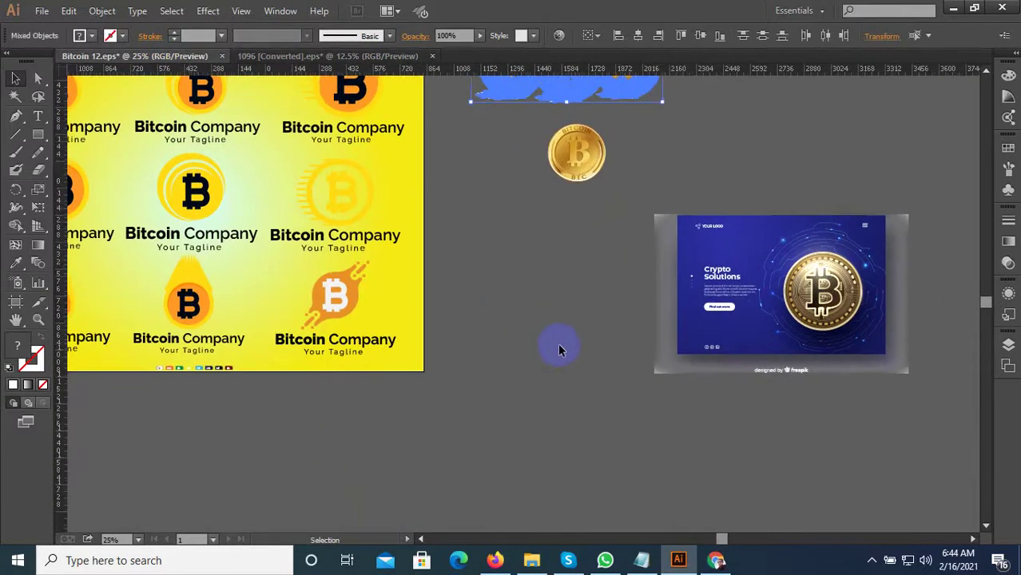
{"action": "scroll", "coordinate": [559, 349], "scroll_direction": "down", "scroll_amount": 1, "text": "alt"}
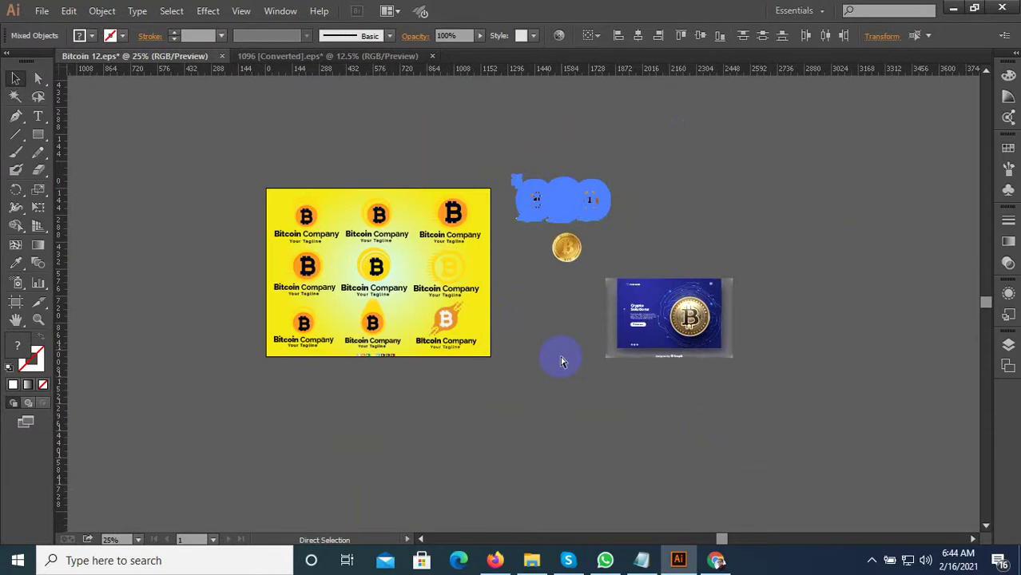
{"action": "scroll", "coordinate": [561, 360], "scroll_direction": "up", "scroll_amount": 2, "text": "alt"}
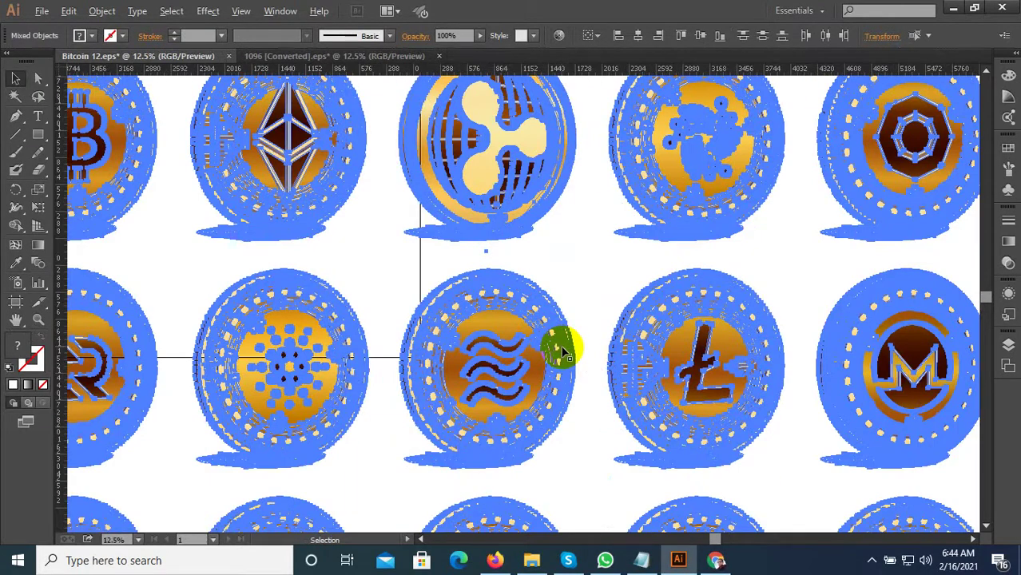
{"action": "scroll", "coordinate": [562, 349], "scroll_direction": "down", "scroll_amount": 4, "text": "alt"}
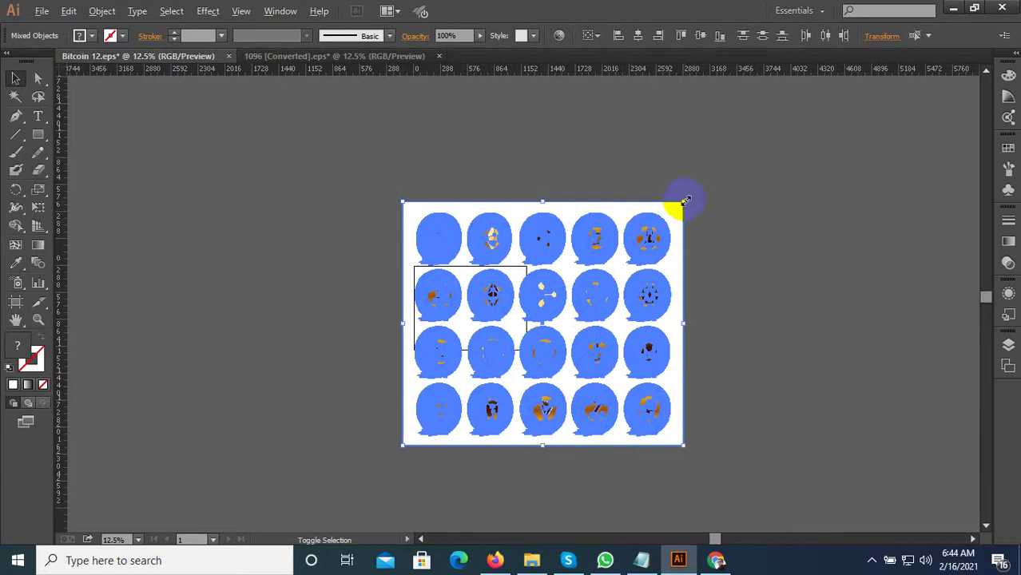
{"action": "left_click_drag", "start_coordinate": [677, 212], "coordinate": [641, 283]}
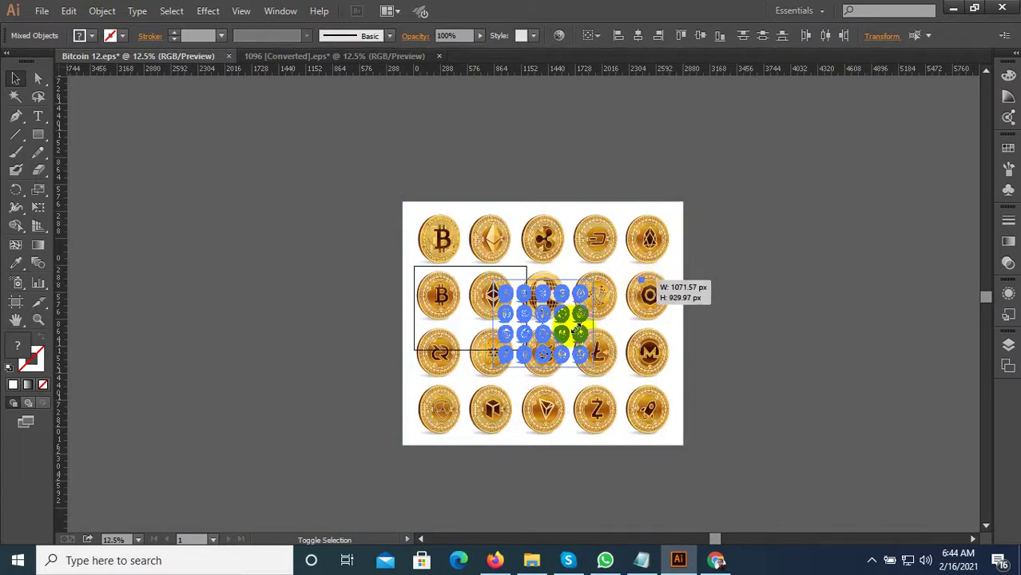
{"action": "mouse_move", "coordinate": [567, 329]}
{"action": "left_mouse_down"}
{"action": "mouse_move", "coordinate": [510, 349]}
{"action": "mouse_move", "coordinate": [722, 512]}
{"action": "left_mouse_up"}
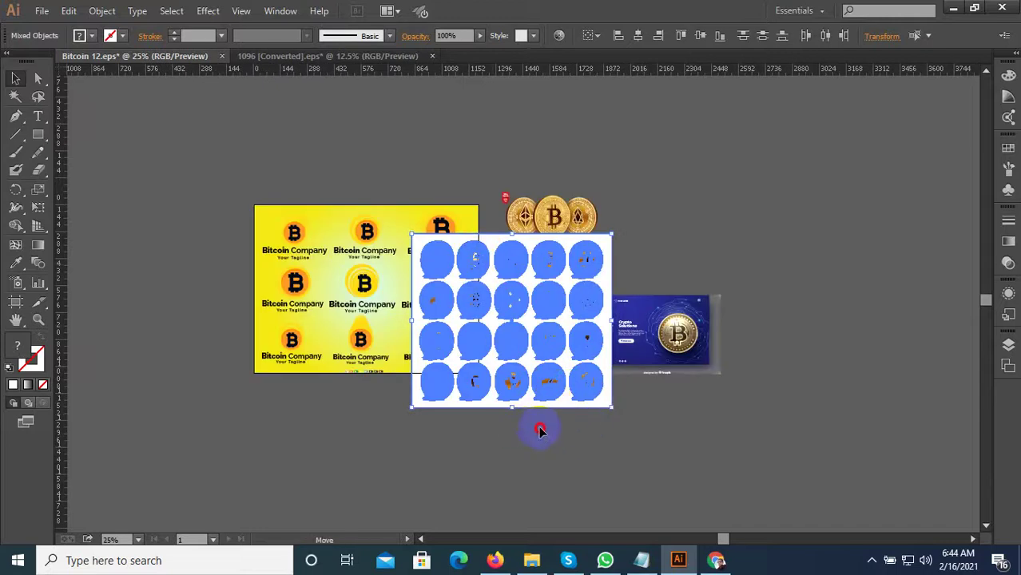
{"action": "left_click", "coordinate": [871, 560]}
{"action": "left_click", "coordinate": [914, 479]}
Deselect the coin sheet and pan to frame the whole layout
{"action": "scroll", "coordinate": [542, 322], "scroll_direction": "up", "scroll_amount": 2}
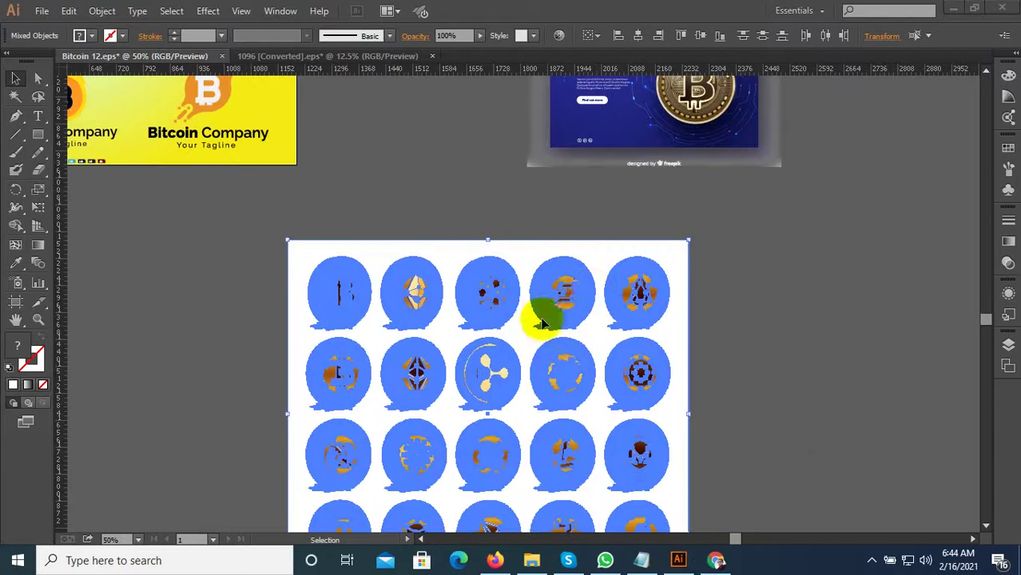
{"action": "left_click", "coordinate": [709, 299]}
{"action": "scroll", "coordinate": [736, 298], "scroll_direction": "down", "scroll_amount": 3}
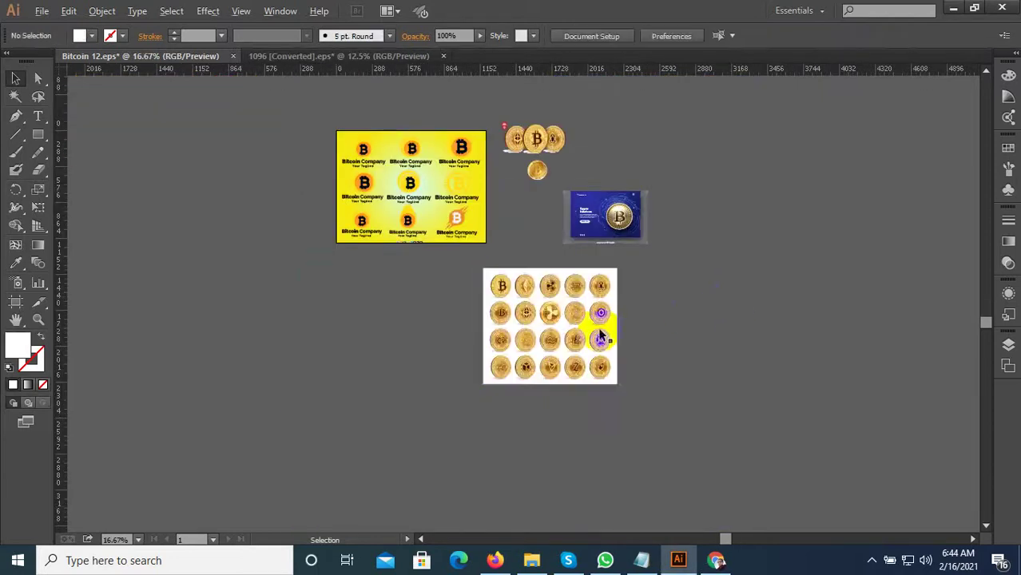
{"action": "scroll", "coordinate": [527, 323], "scroll_direction": "up", "scroll_amount": 2}
{"action": "scroll", "coordinate": [487, 387], "scroll_direction": "down", "scroll_amount": 1}
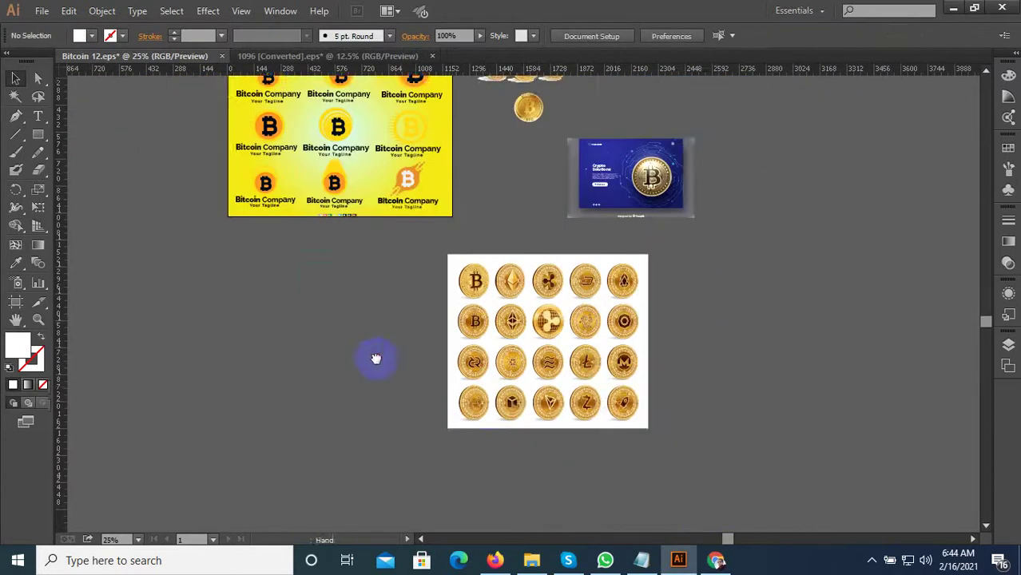
{"action": "left_click_drag", "start_coordinate": [376, 359], "coordinate": [466, 388]}
{"action": "left_click", "coordinate": [42, 10]}
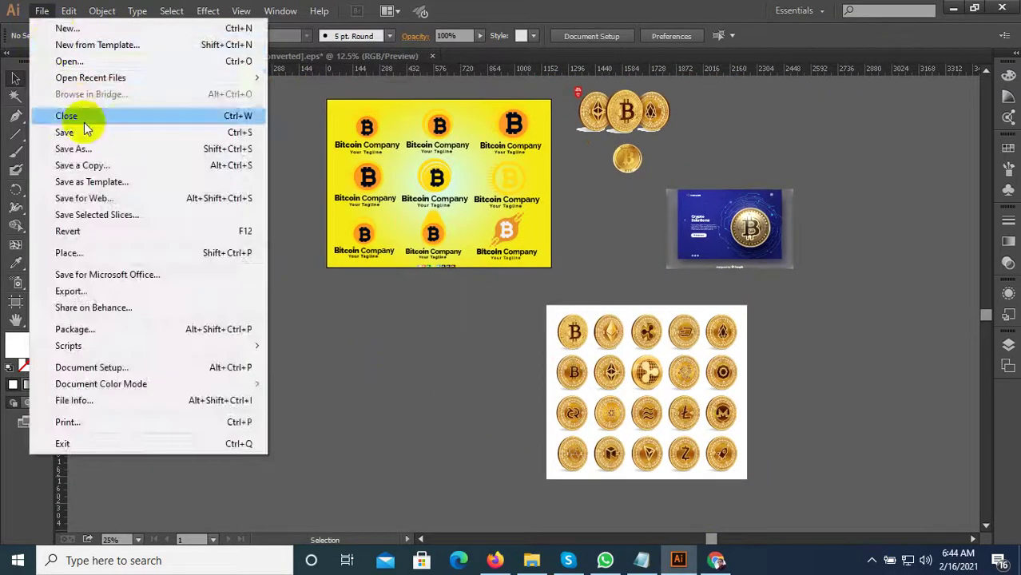
Save the layout as a new EPS named 'All File', accepting the default EPS options
{"action": "left_click", "coordinate": [80, 148]}
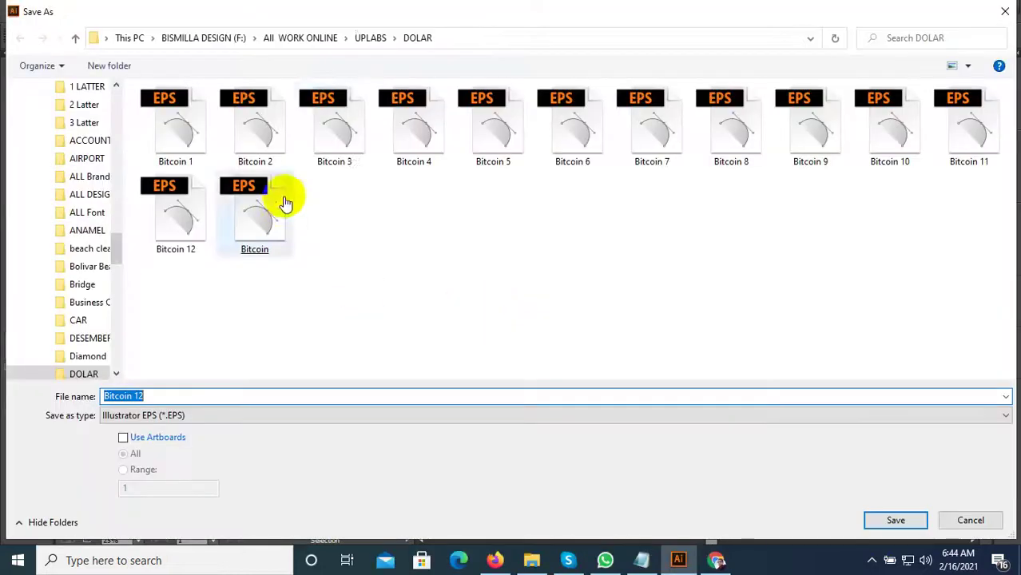
{"action": "left_click", "coordinate": [232, 395]}
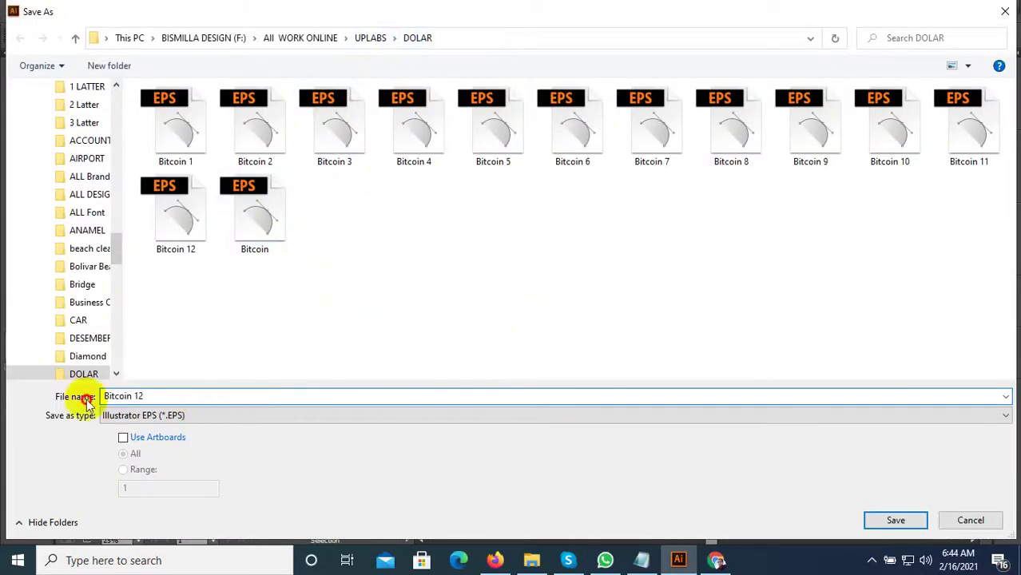
{"action": "left_click_drag", "start_coordinate": [144, 396], "coordinate": [83, 399]}
{"action": "type", "text": "All "}
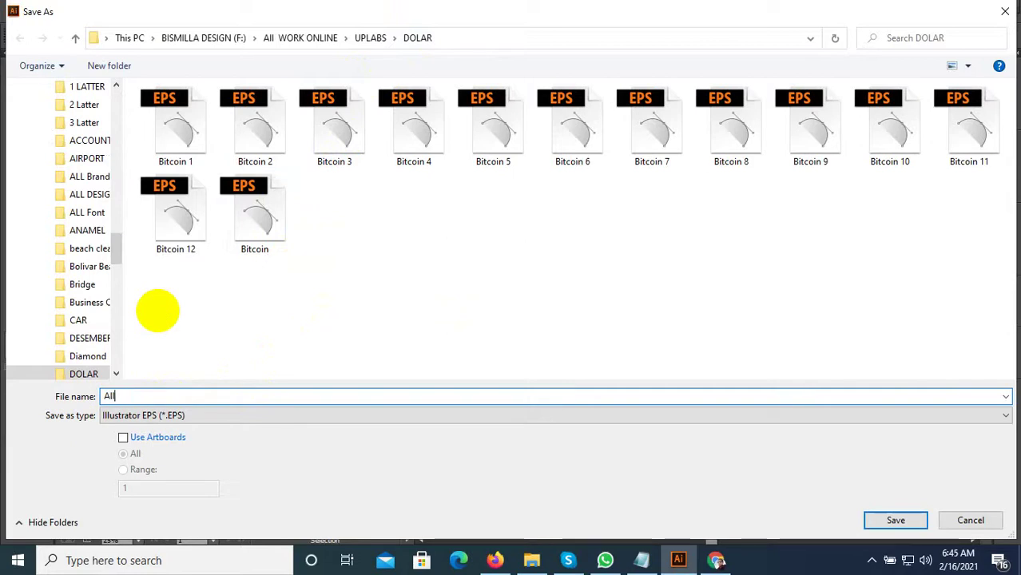
{"action": "type", "text": "File"}
{"action": "left_click", "coordinate": [894, 521]}
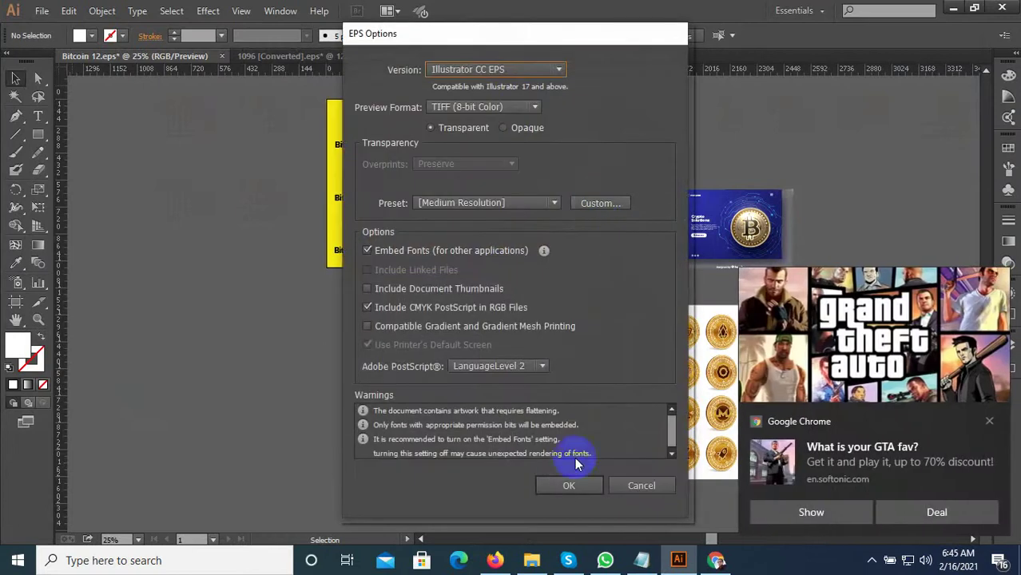
{"action": "left_click", "coordinate": [572, 484]}
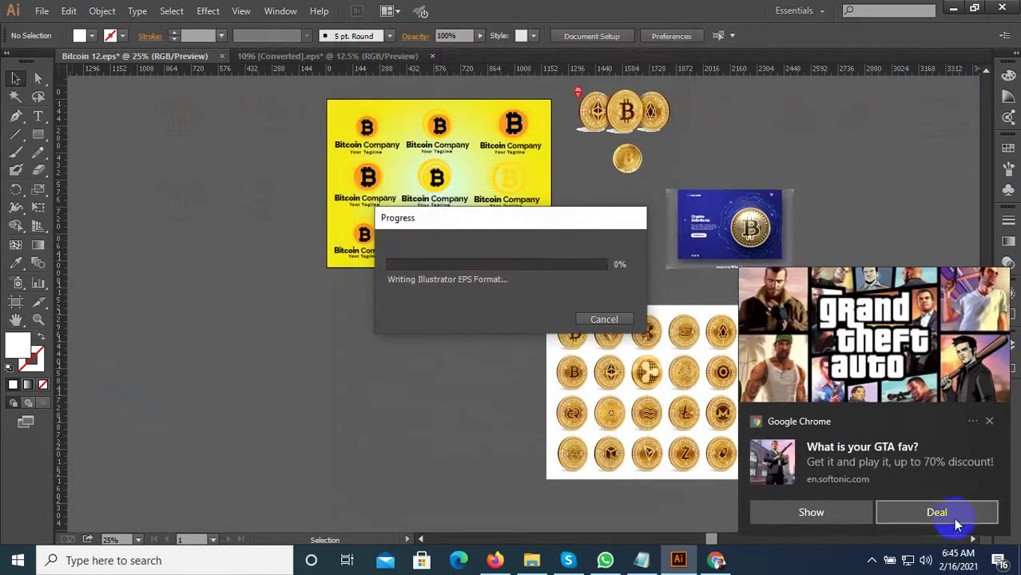
{"action": "left_click", "coordinate": [990, 422]}
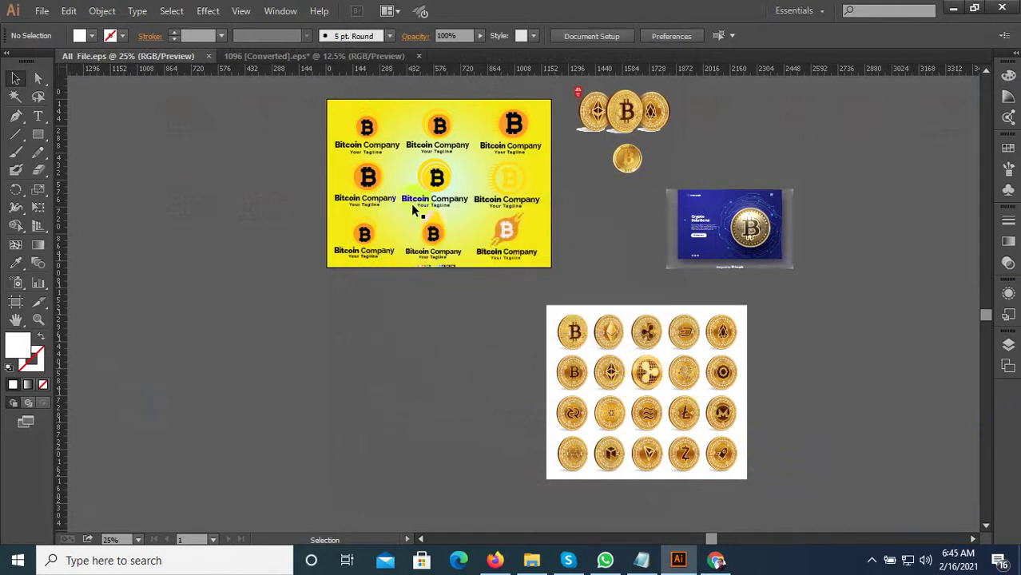
Marquee-select all nine Bitcoin Company logos on the yellow board
{"action": "mouse_move", "coordinate": [310, 93]}
{"action": "left_mouse_down"}
{"action": "mouse_move", "coordinate": [546, 253]}
{"action": "mouse_move", "coordinate": [556, 221]}
{"action": "left_mouse_up"}
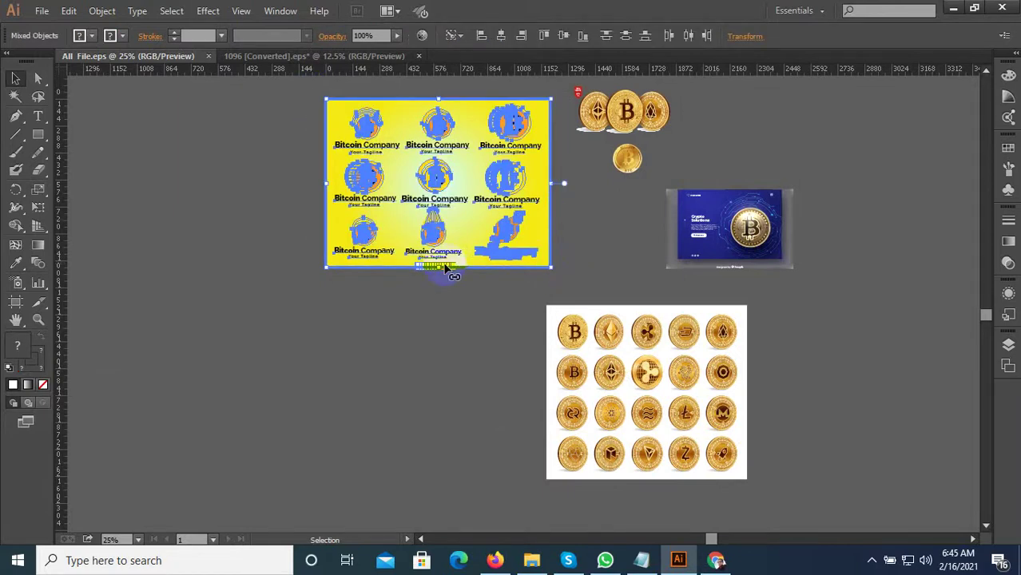
{"action": "key", "text": "t"}
{"action": "scroll", "coordinate": [464, 259], "scroll_direction": "up", "scroll_amount": 2}
{"action": "left_click", "coordinate": [14, 80]}
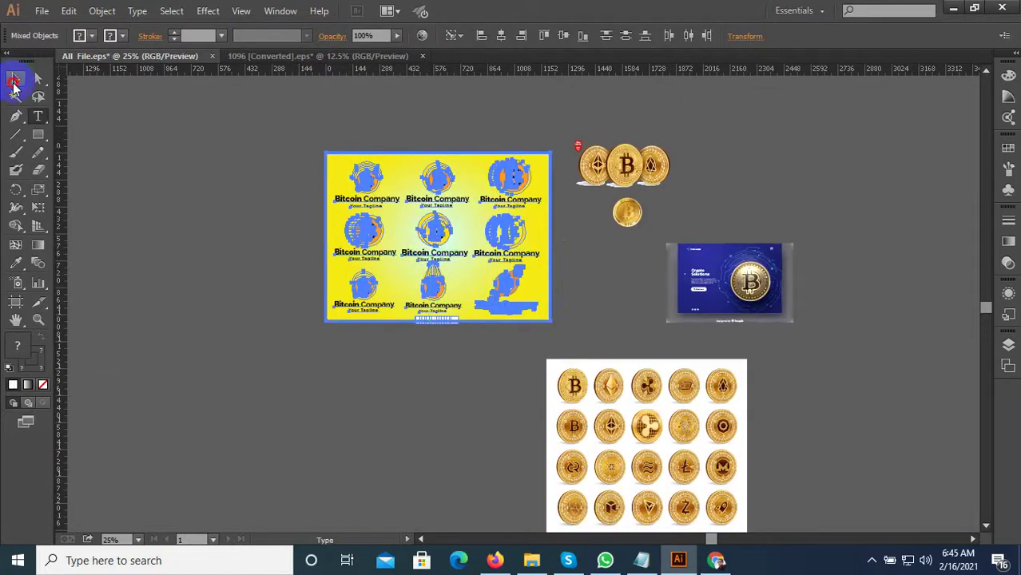
{"action": "scroll", "coordinate": [394, 347], "scroll_direction": "up", "scroll_amount": 2}
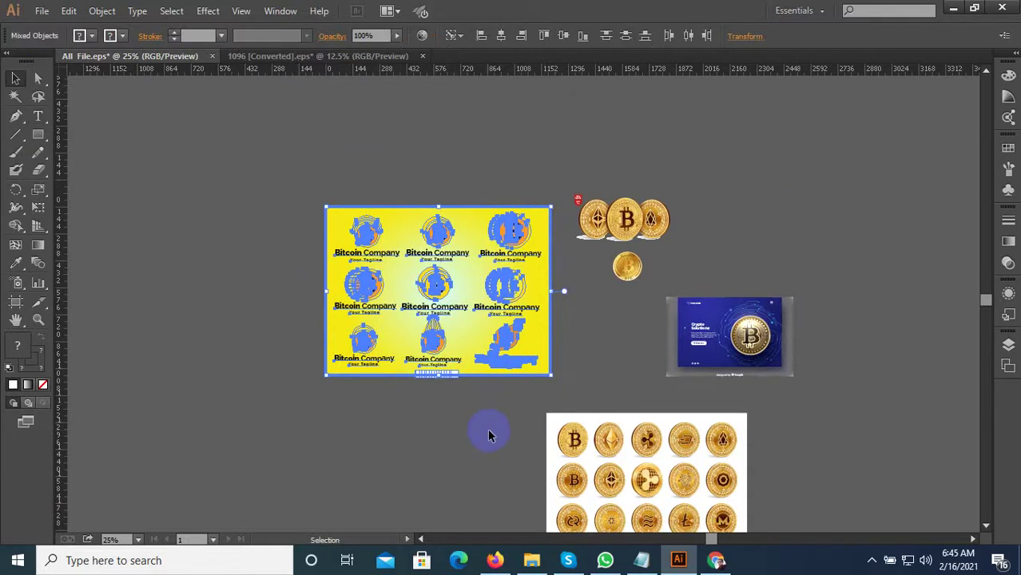
{"action": "scroll", "coordinate": [487, 423], "scroll_direction": "up", "scroll_amount": 2}
Drag the logos left off the yellow board, leaving the board empty
{"action": "left_click_drag", "start_coordinate": [491, 404], "coordinate": [518, 401]}
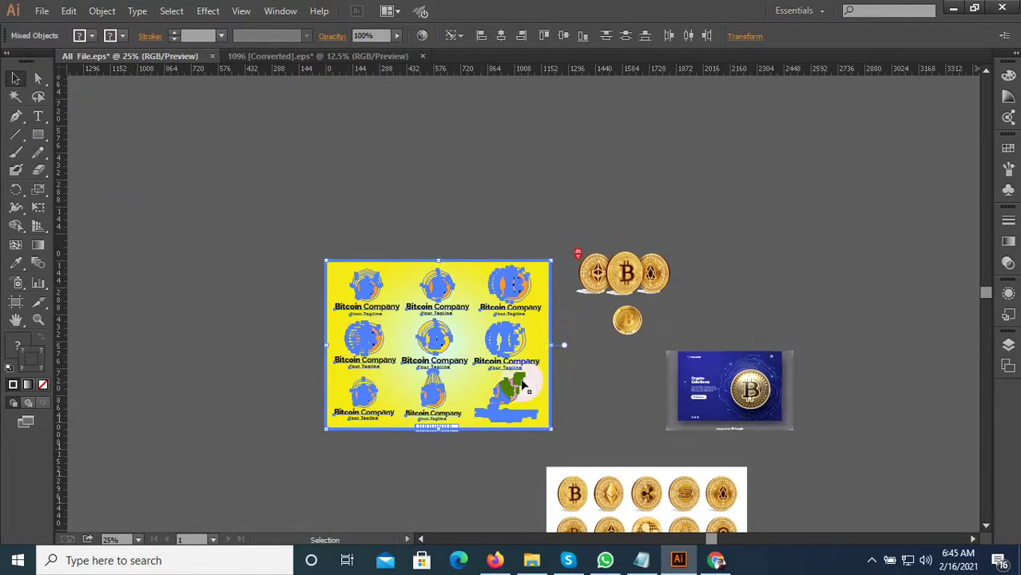
{"action": "scroll", "coordinate": [487, 419], "scroll_direction": "up", "scroll_amount": 2}
{"action": "scroll", "coordinate": [463, 436], "scroll_direction": "up", "scroll_amount": 2}
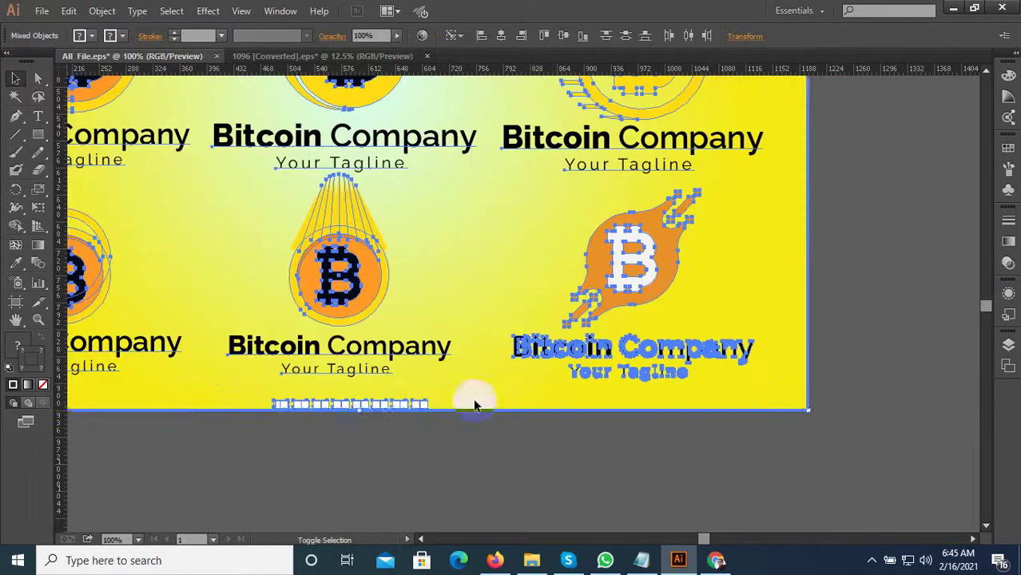
{"action": "scroll", "coordinate": [471, 434], "scroll_direction": "down", "scroll_amount": 3}
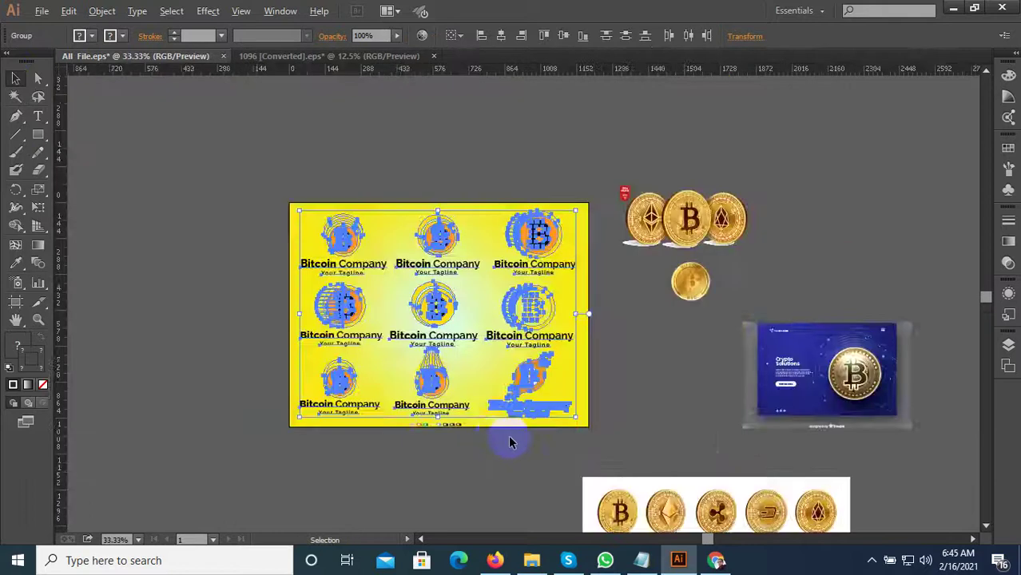
{"action": "scroll", "coordinate": [479, 362], "scroll_direction": "down", "scroll_amount": 2}
{"action": "left_click_drag", "start_coordinate": [475, 367], "coordinate": [319, 371]}
{"action": "scroll", "coordinate": [486, 289], "scroll_direction": "up", "scroll_amount": 2}
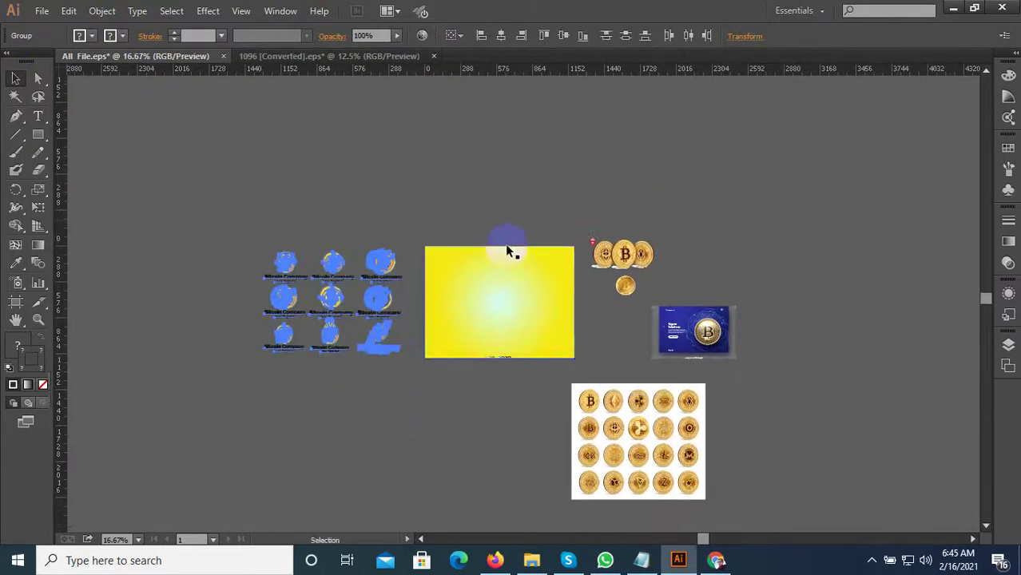
{"action": "left_click_drag", "start_coordinate": [514, 383], "coordinate": [428, 320]}
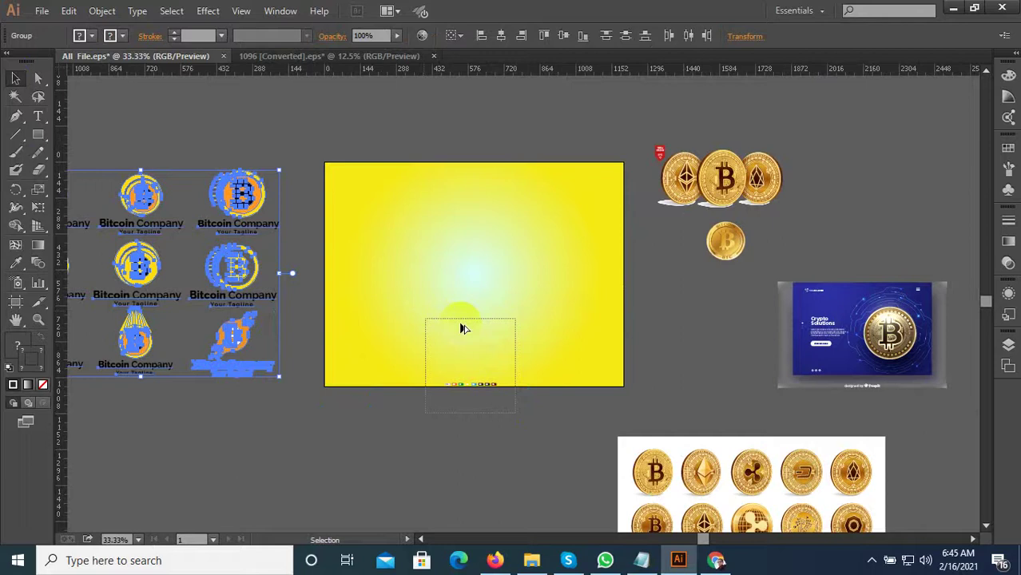
Alt-drag a copy of one Bitcoin Company / Your Tagline text block below the yellow board
{"action": "left_click", "coordinate": [515, 467]}
{"action": "mouse_move", "coordinate": [523, 415]}
{"action": "left_mouse_down"}
{"action": "mouse_move", "coordinate": [544, 384]}
{"action": "mouse_move", "coordinate": [570, 374]}
{"action": "left_mouse_up"}
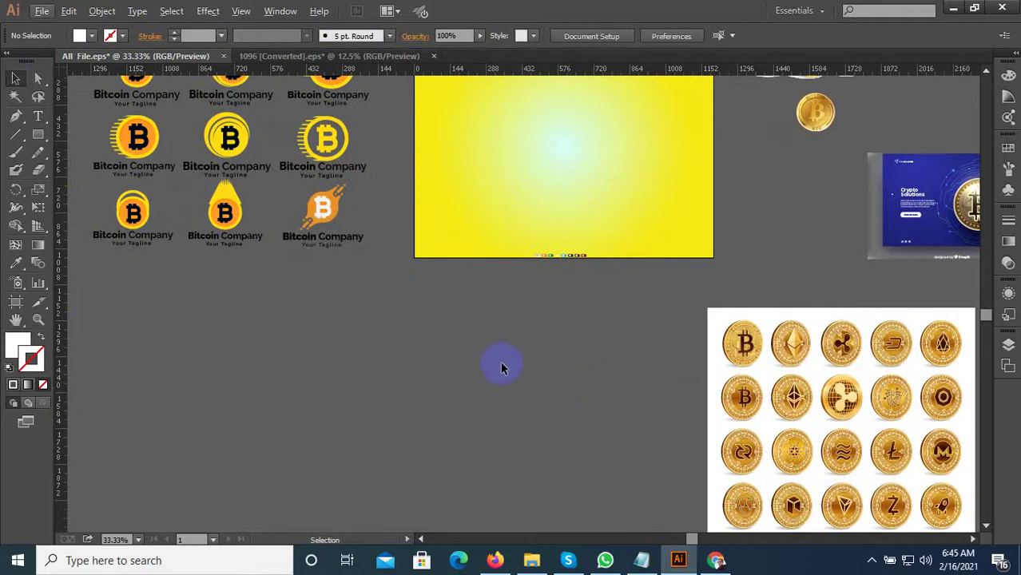
{"action": "scroll", "coordinate": [497, 364], "scroll_direction": "down", "scroll_amount": 2}
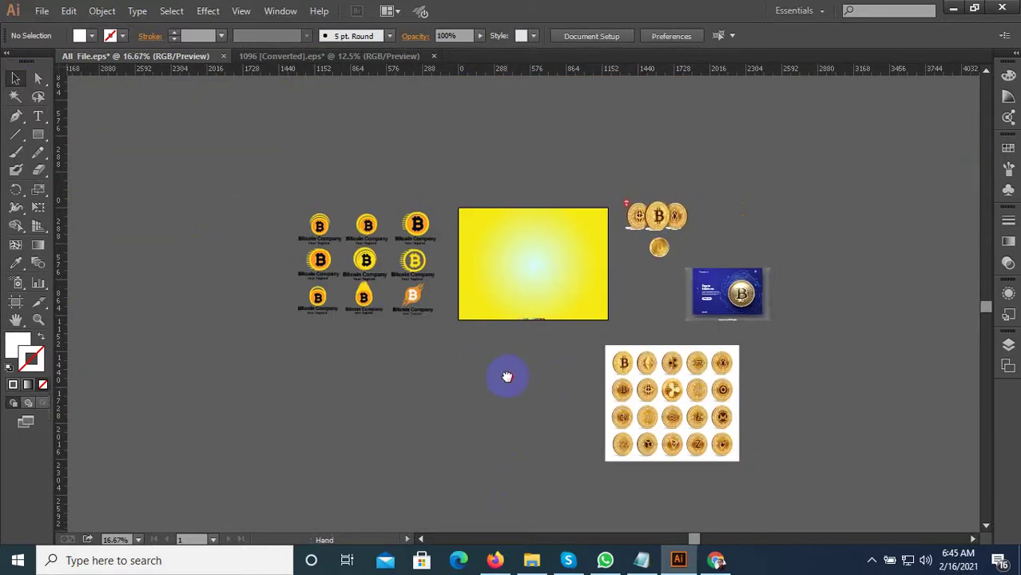
{"action": "scroll", "coordinate": [475, 302], "scroll_direction": "up", "scroll_amount": 1}
{"action": "scroll", "coordinate": [388, 279], "scroll_direction": "up", "scroll_amount": 3}
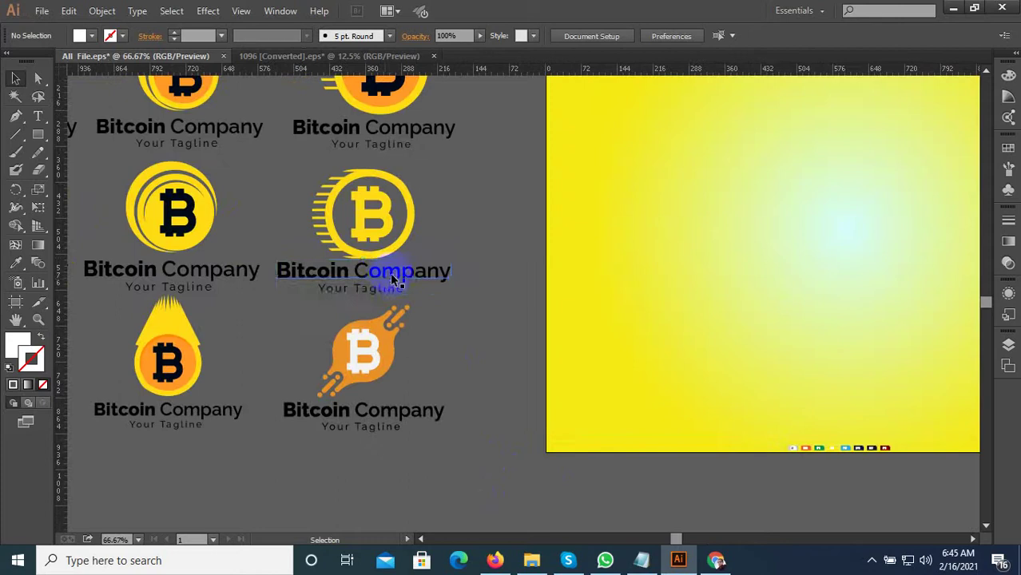
{"action": "left_click", "coordinate": [392, 277]}
{"action": "scroll", "coordinate": [364, 275], "scroll_direction": "down", "scroll_amount": 1}
{"action": "mouse_move", "coordinate": [360, 273]}
{"action": "left_mouse_down"}
{"action": "mouse_move", "coordinate": [572, 439]}
{"action": "mouse_move", "coordinate": [654, 487]}
{"action": "left_mouse_up"}
{"action": "left_click_drag", "start_coordinate": [548, 438], "coordinate": [433, 206]}
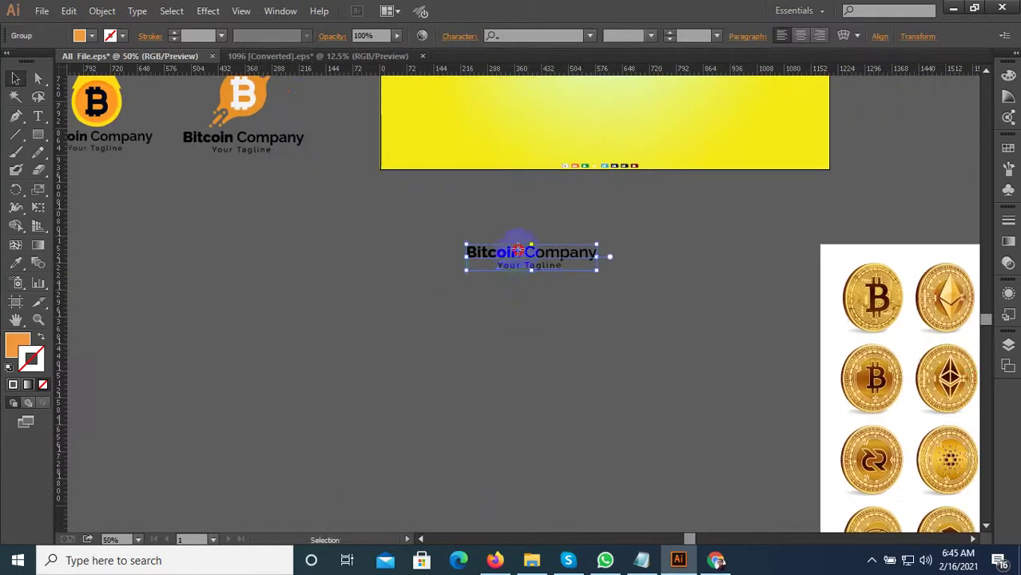
{"action": "left_click_drag", "start_coordinate": [518, 250], "coordinate": [502, 342]}
{"action": "left_click", "coordinate": [597, 322]}
Select the three-coin group and pick out its middle Bitcoin coin
{"action": "scroll", "coordinate": [733, 267], "scroll_direction": "down", "scroll_amount": 1}
{"action": "left_click_drag", "start_coordinate": [734, 267], "coordinate": [714, 282]}
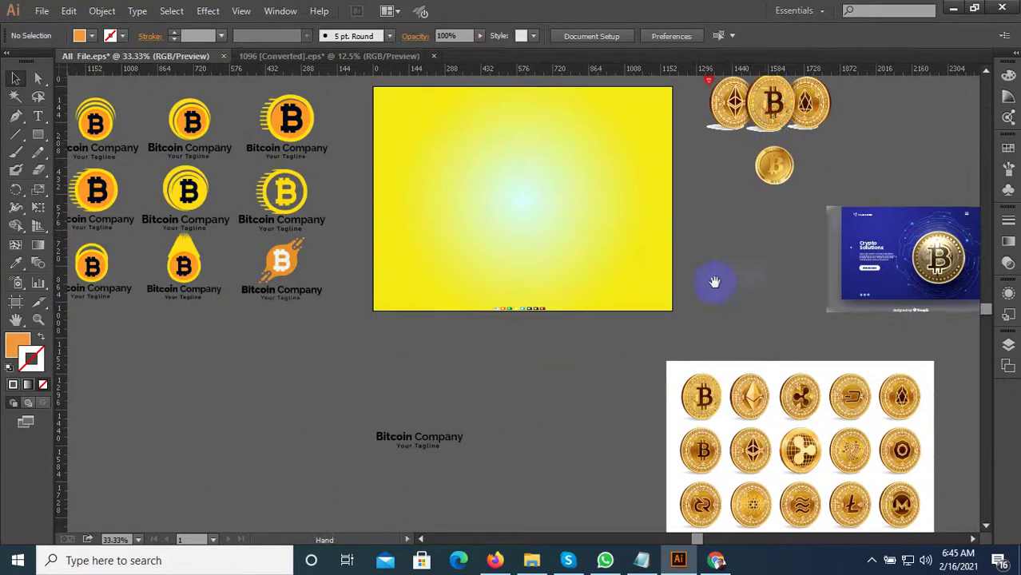
{"action": "left_click", "coordinate": [771, 115]}
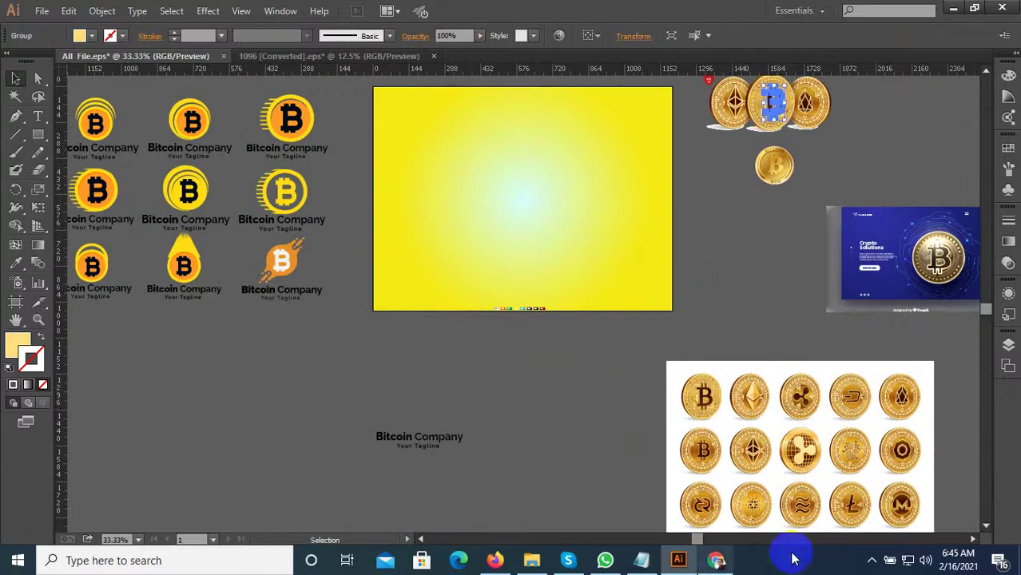
{"action": "left_click", "coordinate": [871, 563]}
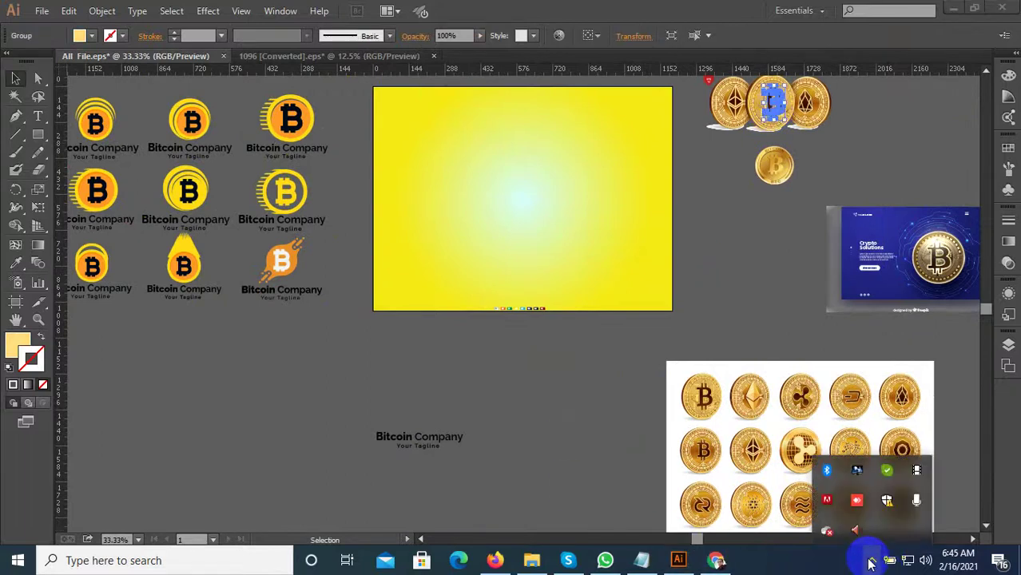
{"action": "left_click", "coordinate": [901, 469]}
{"action": "scroll", "coordinate": [615, 320], "scroll_direction": "down", "scroll_amount": 2}
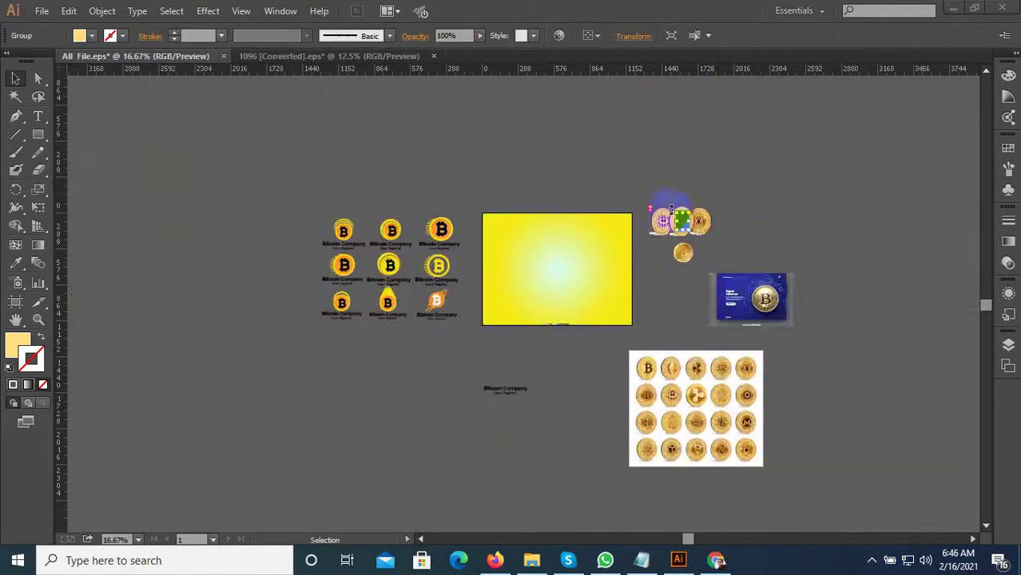
{"action": "scroll", "coordinate": [723, 234], "scroll_direction": "up", "scroll_amount": 5}
{"action": "left_click_drag", "start_coordinate": [679, 240], "coordinate": [686, 258]}
Paste the Bitcoin coin above the Bitcoin Company text copy
{"action": "scroll", "coordinate": [657, 330], "scroll_direction": "down", "scroll_amount": 3}
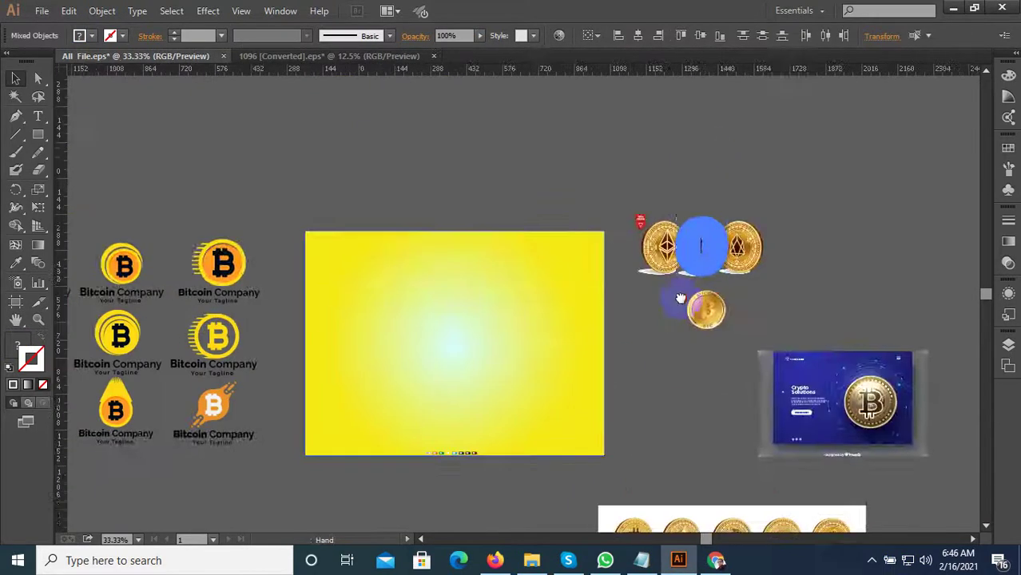
{"action": "scroll", "coordinate": [631, 340], "scroll_direction": "down", "scroll_amount": 2}
{"action": "scroll", "coordinate": [623, 343], "scroll_direction": "left", "scroll_amount": 3}
{"action": "scroll", "coordinate": [595, 349], "scroll_direction": "up", "scroll_amount": 3}
{"action": "key", "text": "ctrl+v"}
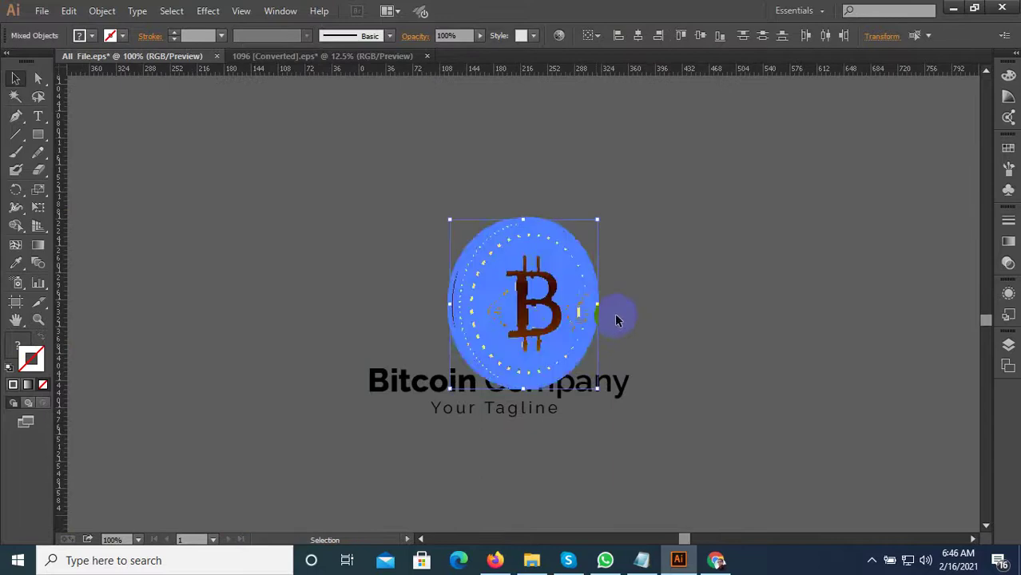
{"action": "left_click_drag", "start_coordinate": [611, 327], "coordinate": [563, 278]}
{"action": "left_click", "coordinate": [563, 278]}
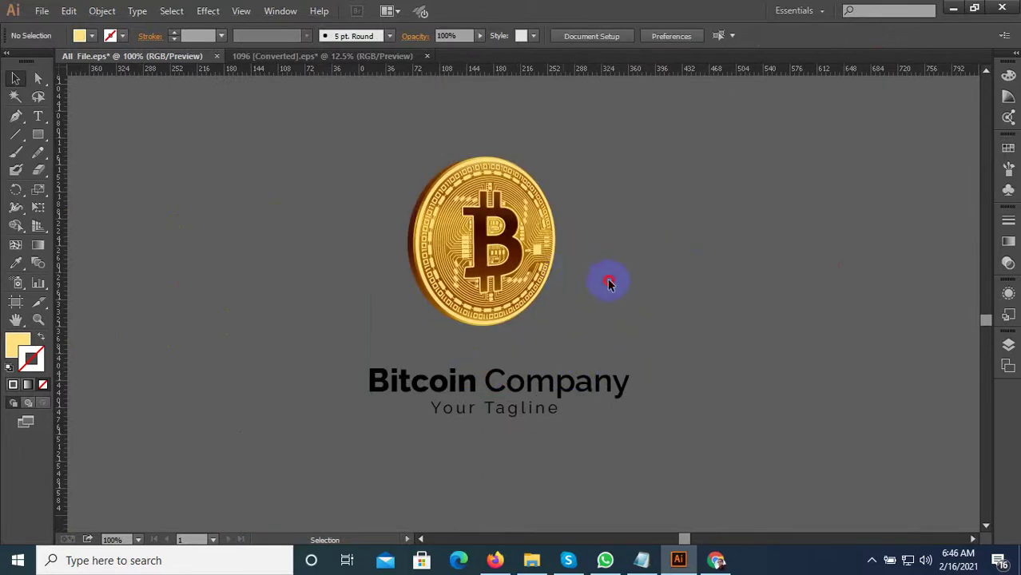
{"action": "scroll", "coordinate": [551, 342], "scroll_direction": "up", "scroll_amount": 1}
{"action": "scroll", "coordinate": [558, 342], "scroll_direction": "down", "scroll_amount": 1}
{"action": "left_click", "coordinate": [502, 223]}
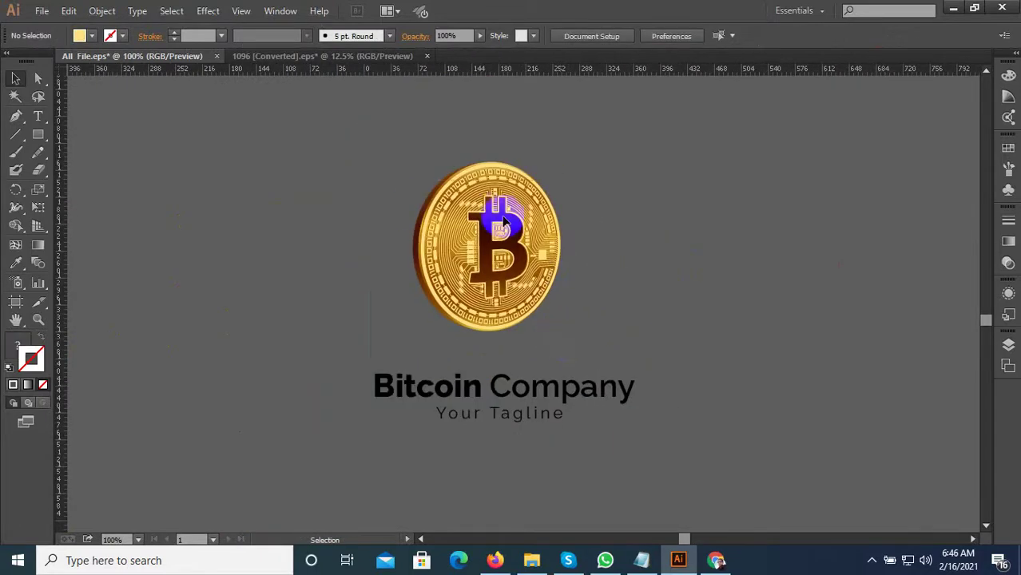
{"action": "scroll", "coordinate": [539, 220], "scroll_direction": "up", "scroll_amount": 2}
{"action": "left_click", "coordinate": [537, 233]}
Duplicate the whole gold coin to the left of the original
{"action": "left_click", "coordinate": [701, 235]}
{"action": "left_click", "coordinate": [503, 276]}
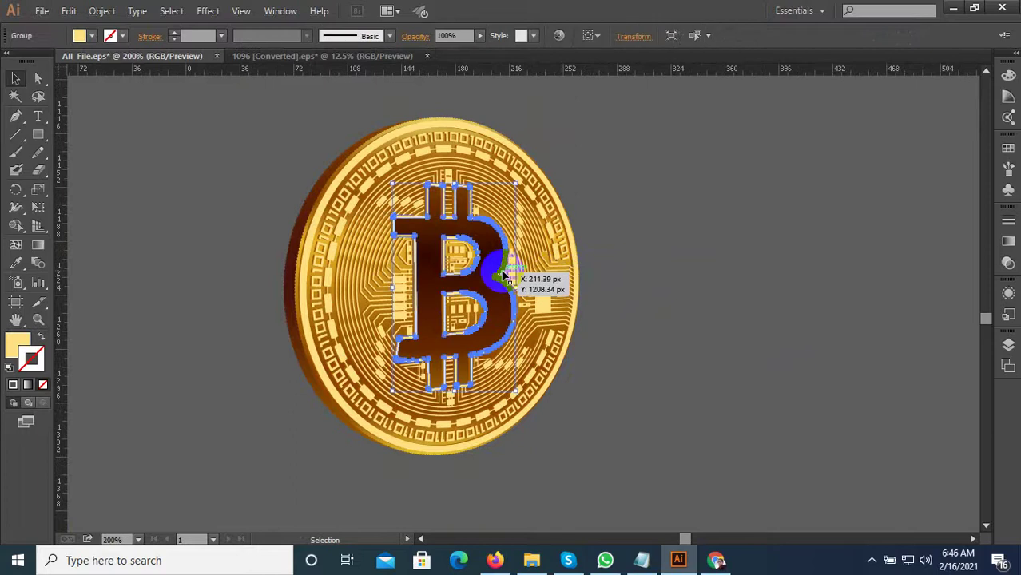
{"action": "scroll", "coordinate": [286, 399], "scroll_direction": "down", "scroll_amount": 1}
{"action": "left_click", "coordinate": [506, 406]}
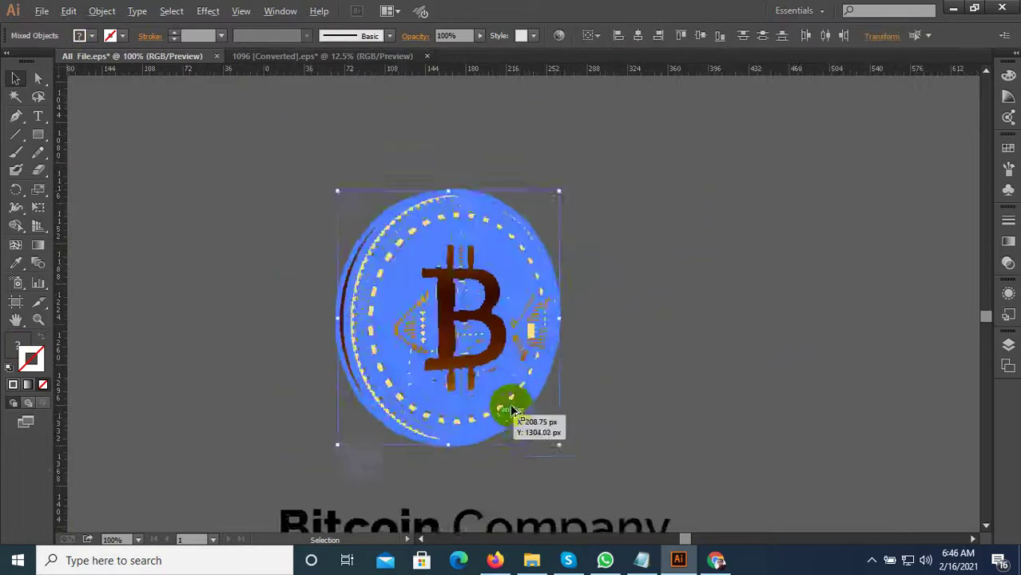
{"action": "scroll", "coordinate": [479, 376], "scroll_direction": "down", "scroll_amount": 1}
{"action": "left_click_drag", "start_coordinate": [521, 355], "coordinate": [296, 358]}
{"action": "left_click", "coordinate": [690, 347]}
{"action": "scroll", "coordinate": [578, 399], "scroll_direction": "up", "scroll_amount": 1}
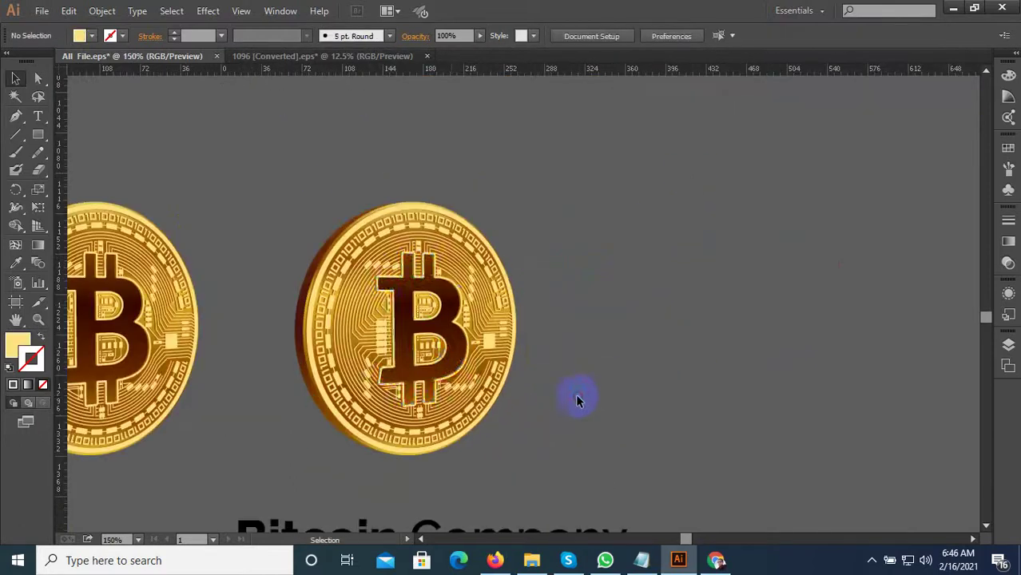
Move the brown gradient B symbol out to the right of the coin
{"action": "left_click", "coordinate": [457, 312]}
{"action": "left_click_drag", "start_coordinate": [457, 311], "coordinate": [847, 311]}
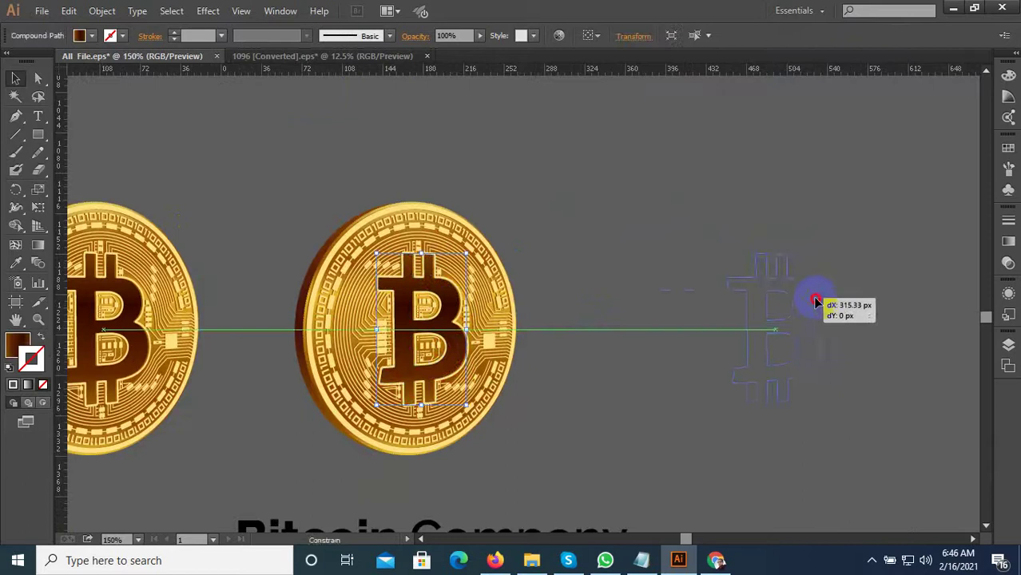
{"action": "left_click", "coordinate": [676, 277]}
{"action": "left_click_drag", "start_coordinate": [677, 277], "coordinate": [586, 277]}
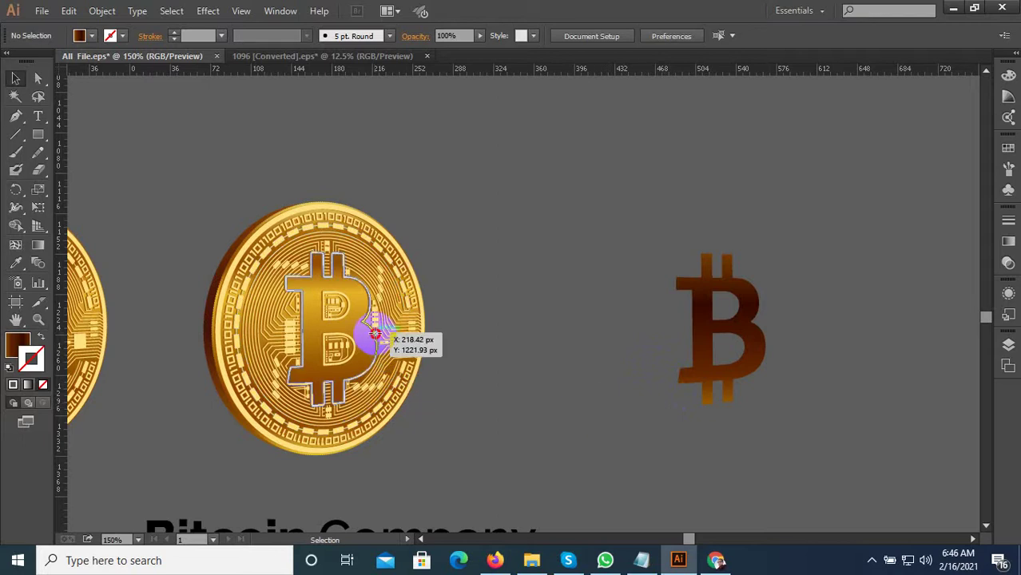
Pull the gold outline B out to the right beside the coin
{"action": "left_click_drag", "start_coordinate": [375, 332], "coordinate": [631, 346]}
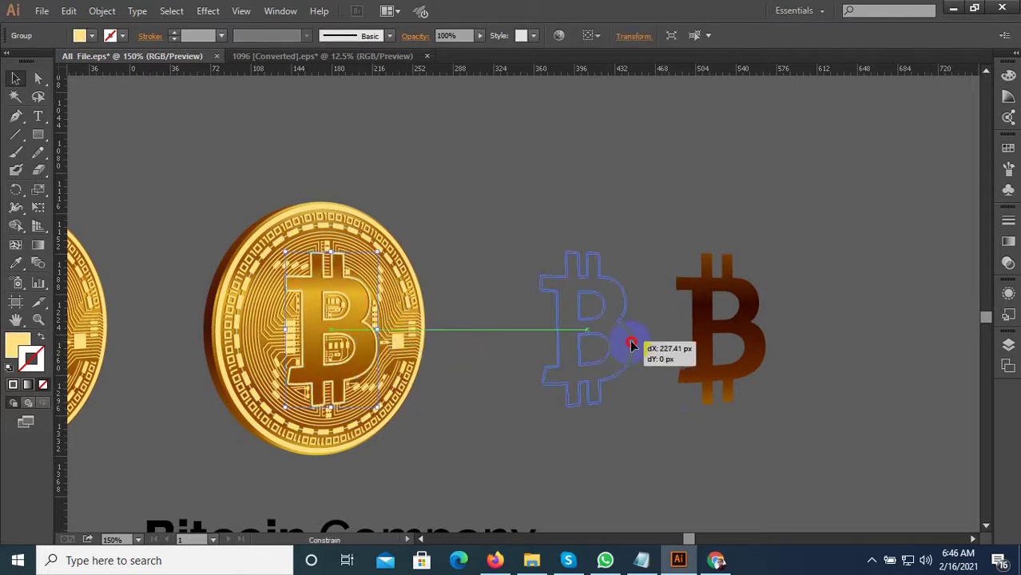
{"action": "left_click", "coordinate": [607, 206]}
{"action": "scroll", "coordinate": [353, 319], "scroll_direction": "up", "scroll_amount": 2}
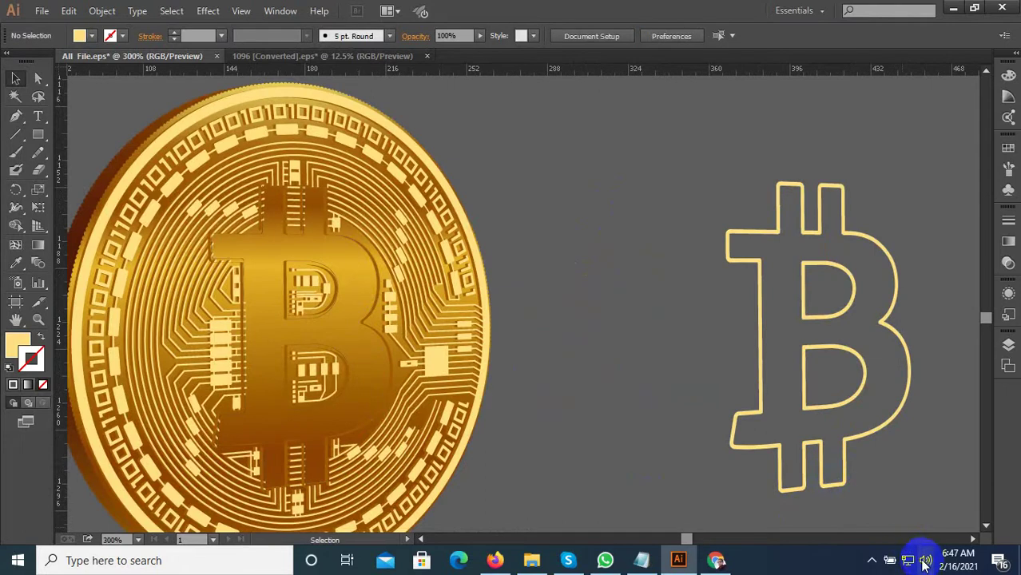
{"action": "left_click", "coordinate": [877, 561]}
{"action": "scroll", "coordinate": [472, 336], "scroll_direction": "down", "scroll_amount": 3}
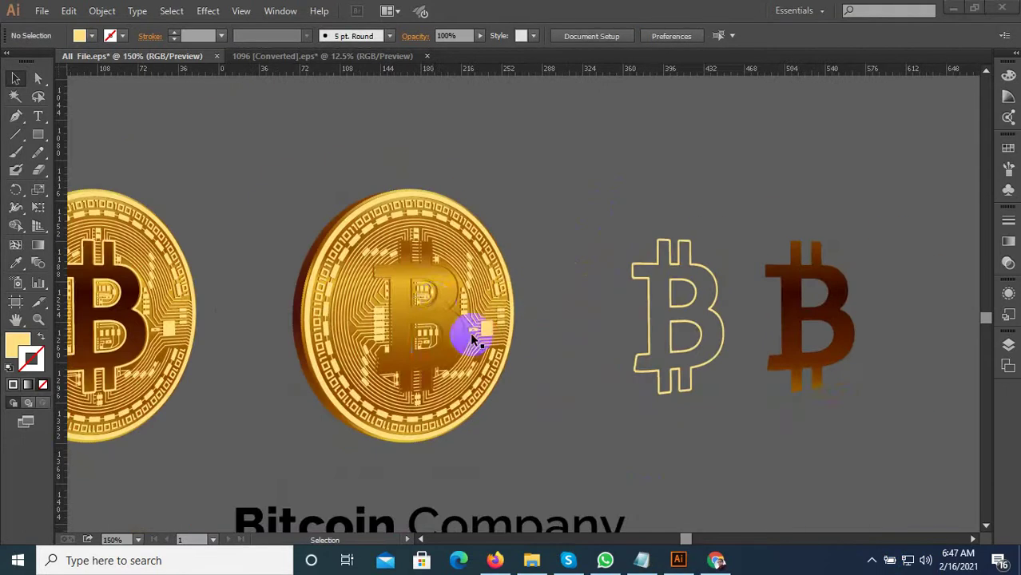
{"action": "scroll", "coordinate": [439, 308], "scroll_direction": "up", "scroll_amount": 3}
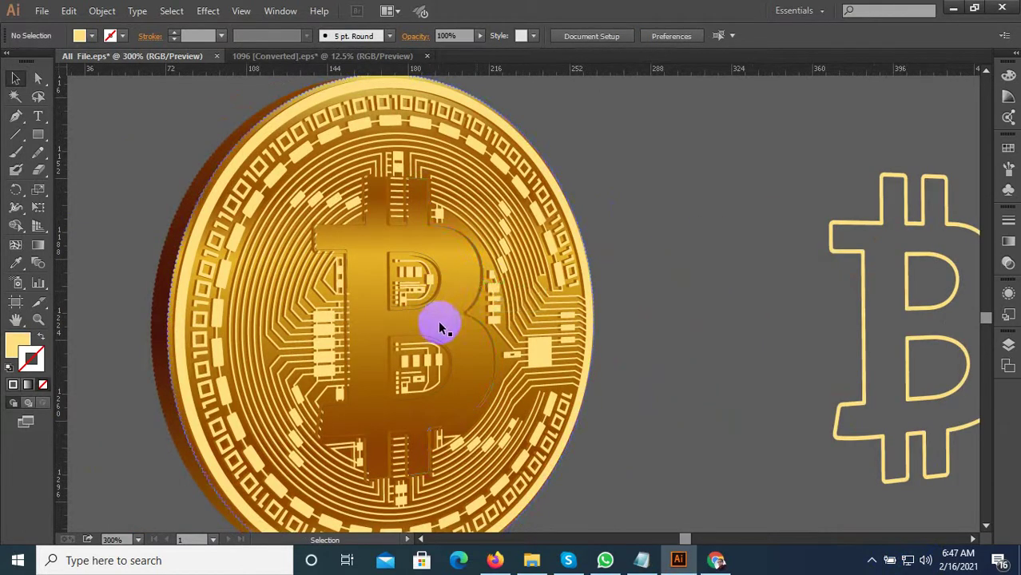
{"action": "left_click", "coordinate": [477, 292]}
Move the coin's B group out to the right and duplicate the coin above the original
{"action": "scroll", "coordinate": [444, 315], "scroll_direction": "down", "scroll_amount": 2}
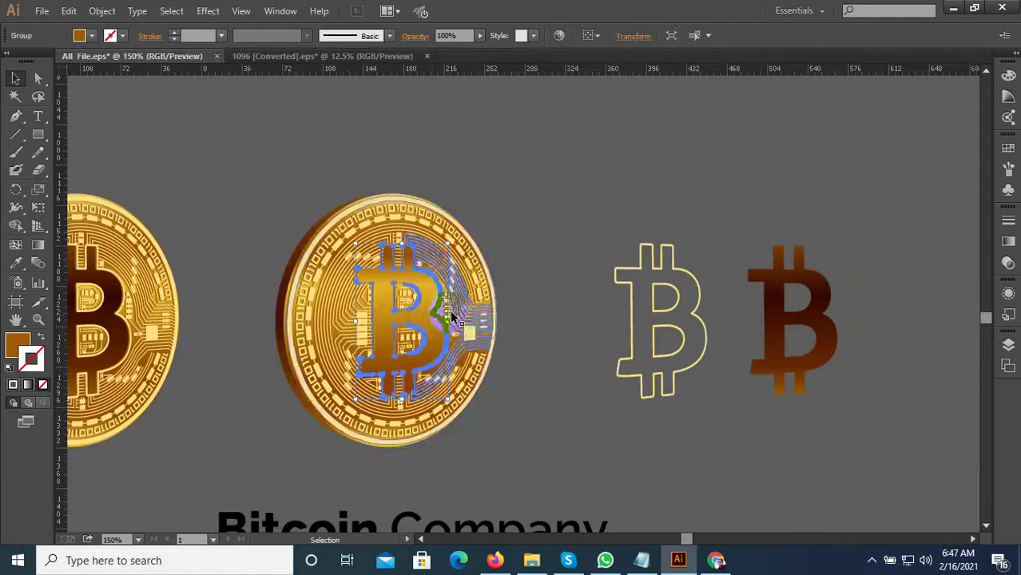
{"action": "left_click_drag", "start_coordinate": [442, 318], "coordinate": [586, 320]}
{"action": "left_click", "coordinate": [580, 194]}
{"action": "scroll", "coordinate": [447, 319], "scroll_direction": "up", "scroll_amount": 2}
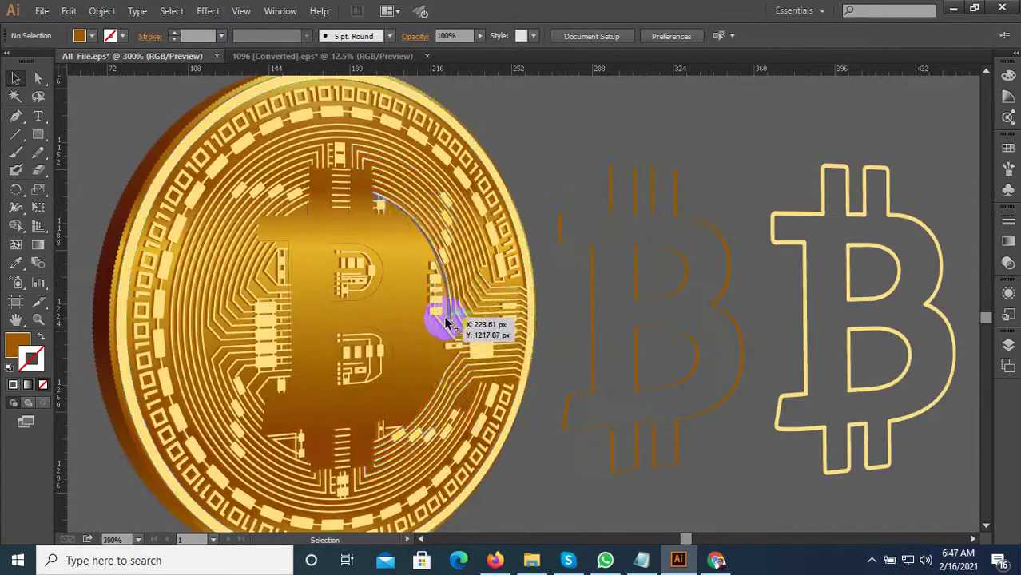
{"action": "left_click", "coordinate": [441, 320]}
{"action": "scroll", "coordinate": [441, 321], "scroll_direction": "down", "scroll_amount": 1}
{"action": "scroll", "coordinate": [447, 320], "scroll_direction": "down", "scroll_amount": 1}
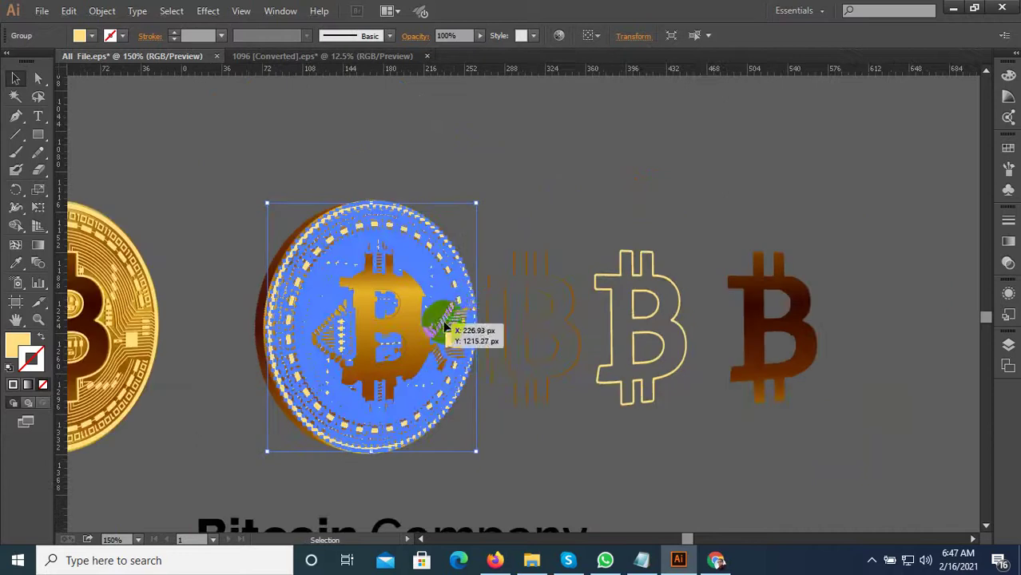
{"action": "scroll", "coordinate": [457, 320], "scroll_direction": "down", "scroll_amount": 1}
{"action": "scroll", "coordinate": [457, 344], "scroll_direction": "up", "scroll_amount": 1}
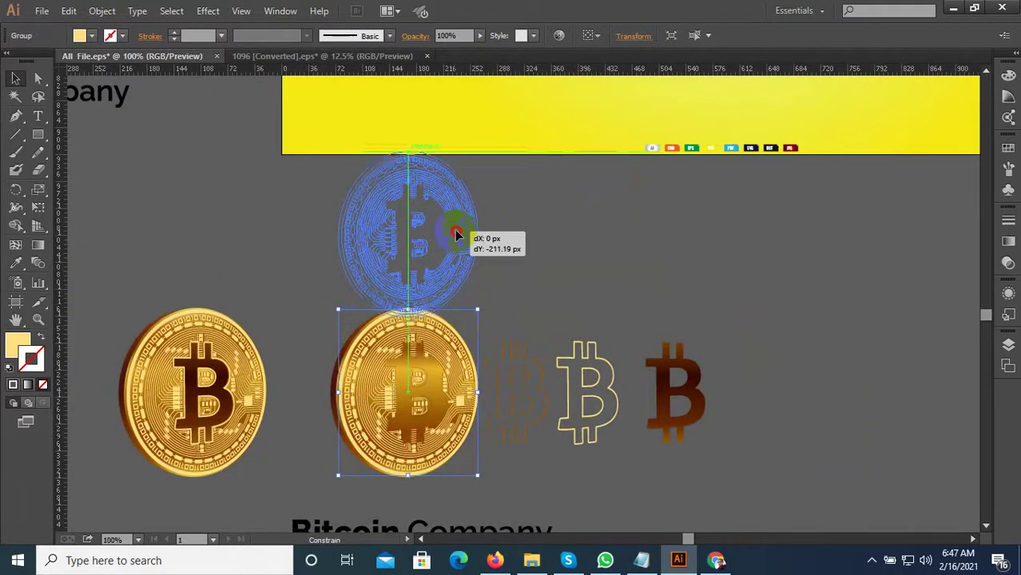
{"action": "left_click_drag", "start_coordinate": [460, 368], "coordinate": [457, 229]}
{"action": "scroll", "coordinate": [479, 294], "scroll_direction": "up", "scroll_amount": 1}
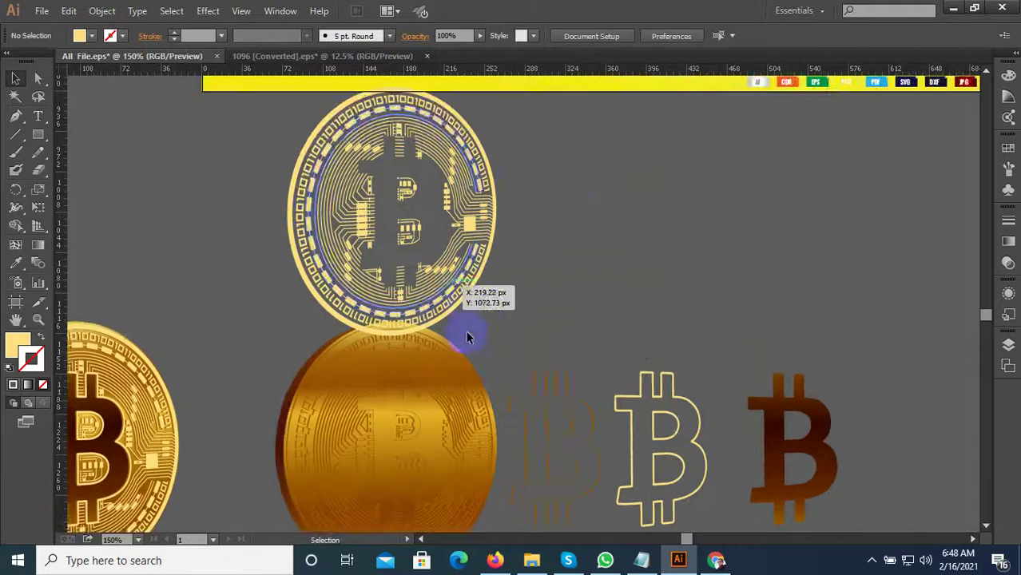
{"action": "left_click_drag", "start_coordinate": [497, 346], "coordinate": [500, 262]}
Spread out the faded coin layer, gold ellipse and B symbol to the right and upward
{"action": "left_click", "coordinate": [462, 314]}
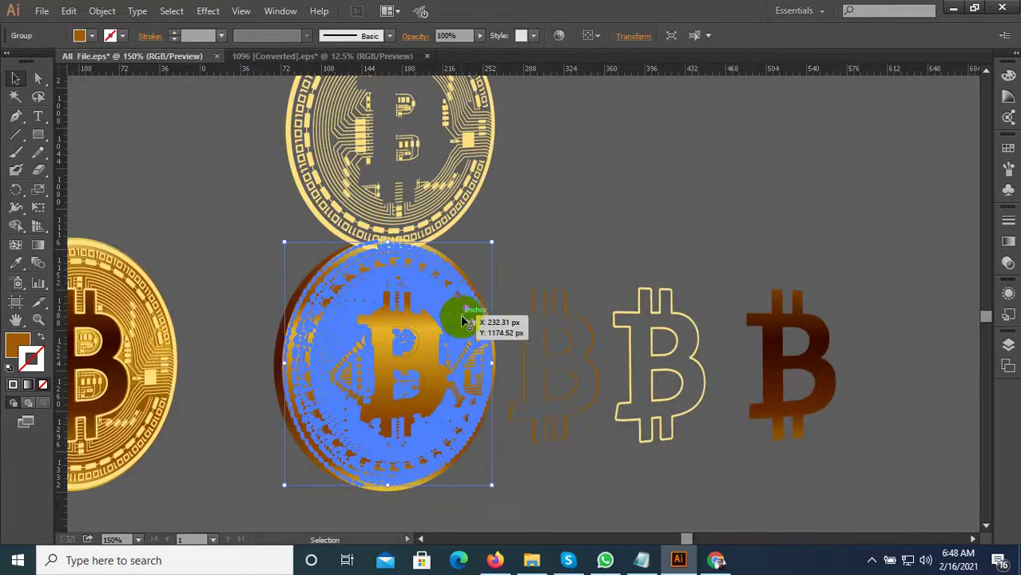
{"action": "scroll", "coordinate": [463, 318], "scroll_direction": "down", "scroll_amount": 1}
{"action": "left_click_drag", "start_coordinate": [461, 320], "coordinate": [887, 321]}
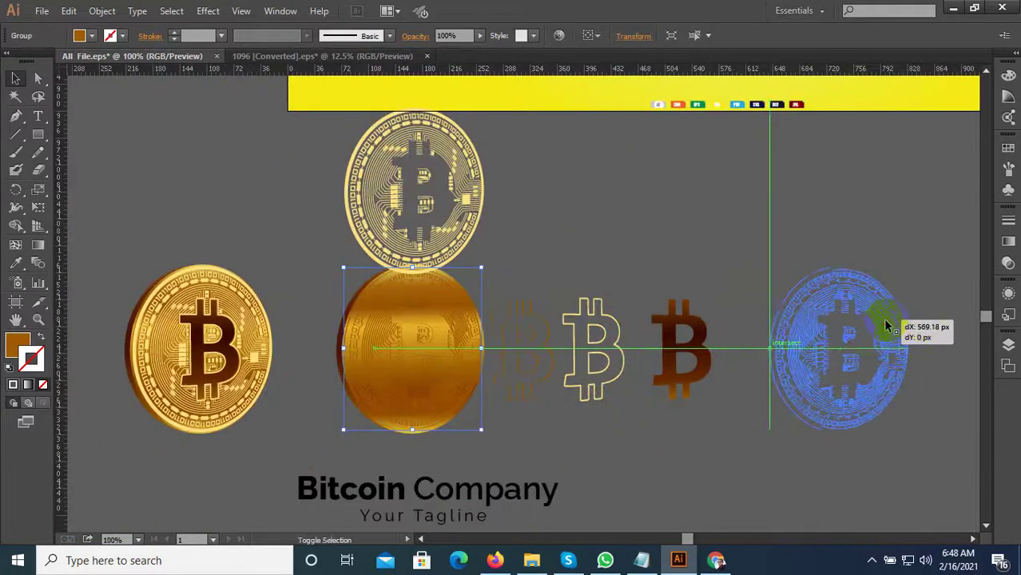
{"action": "left_click", "coordinate": [771, 244]}
{"action": "left_click_drag", "start_coordinate": [770, 244], "coordinate": [716, 235]}
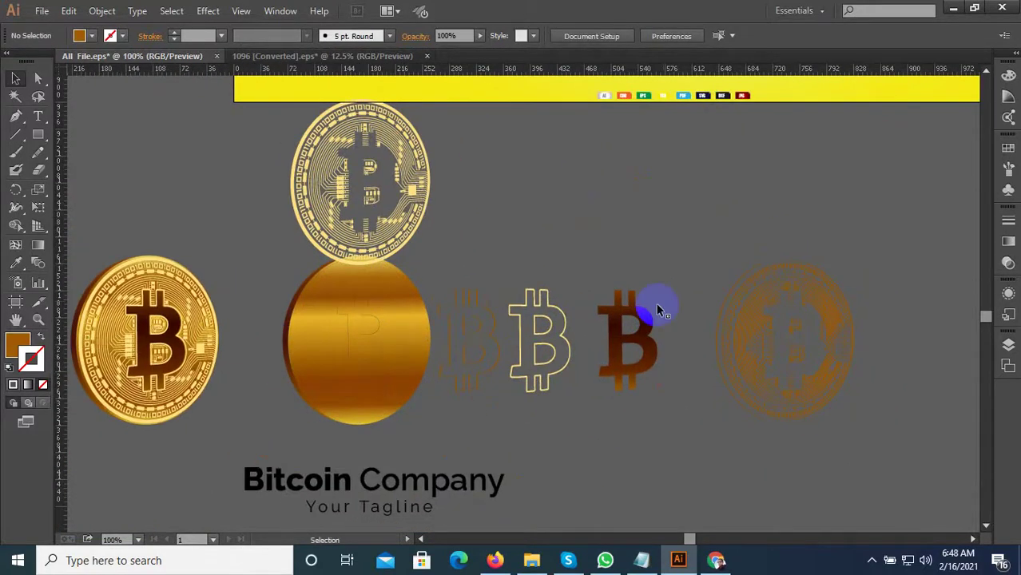
{"action": "left_click", "coordinate": [393, 331]}
{"action": "left_click_drag", "start_coordinate": [406, 332], "coordinate": [551, 180]}
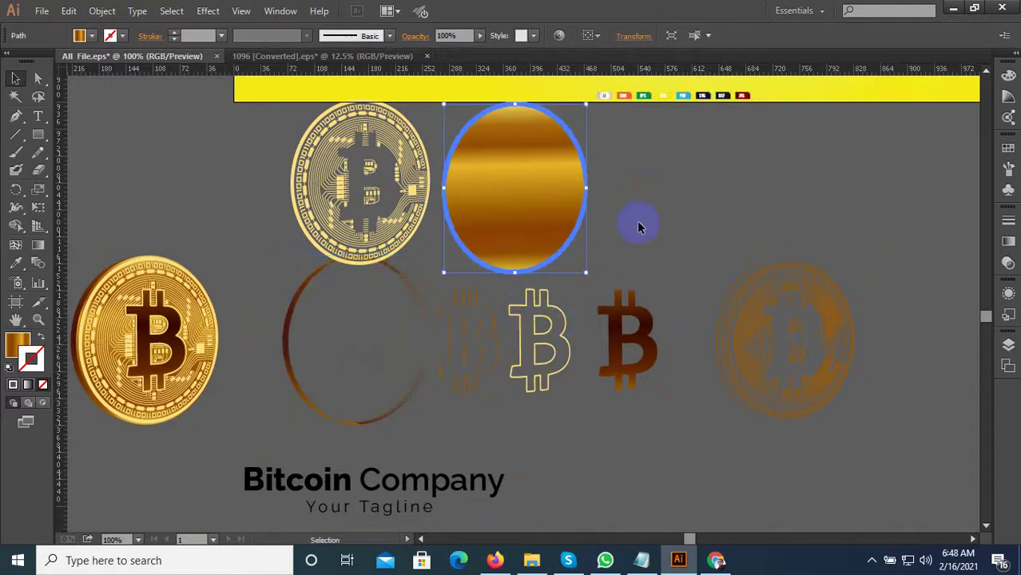
{"action": "left_click", "coordinate": [590, 263]}
{"action": "left_click", "coordinate": [341, 377]}
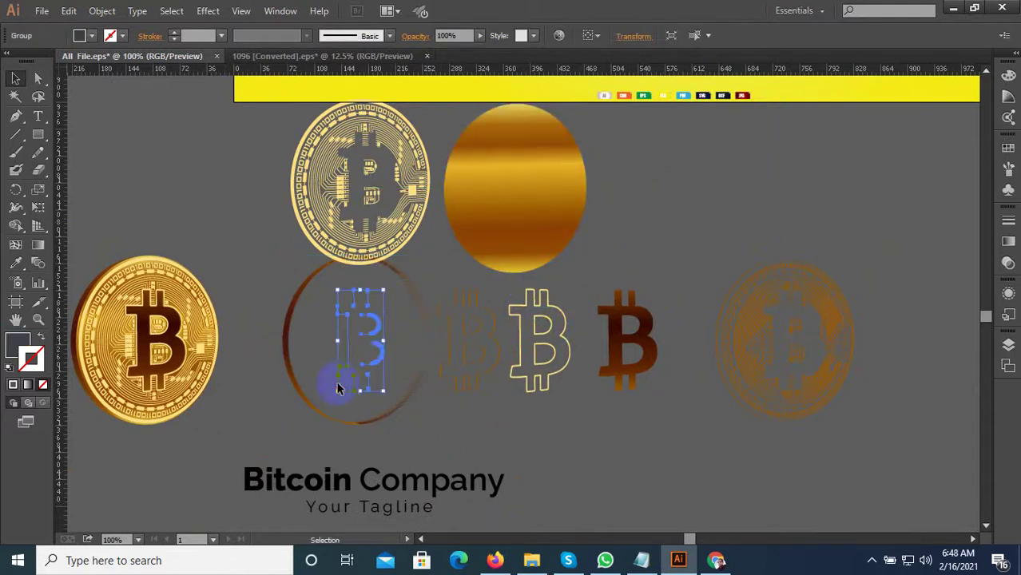
{"action": "mouse_move", "coordinate": [387, 337]}
{"action": "left_mouse_down"}
{"action": "mouse_move", "coordinate": [546, 289]}
{"action": "mouse_move", "coordinate": [679, 182]}
{"action": "left_mouse_up"}
{"action": "left_click", "coordinate": [779, 213]}
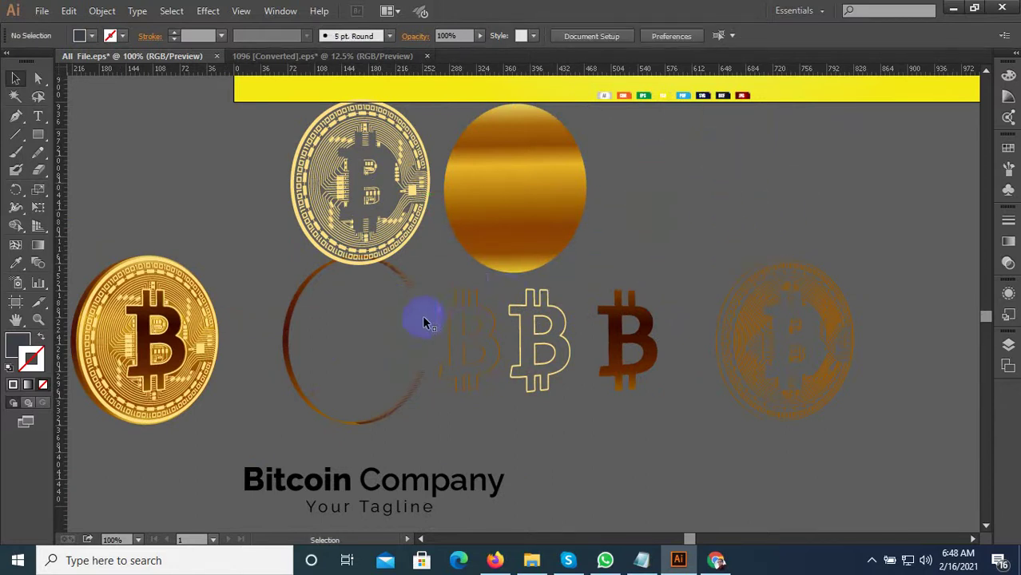
Nudge the brown ring left and down, and move the circuit coin to the left
{"action": "left_click", "coordinate": [345, 422]}
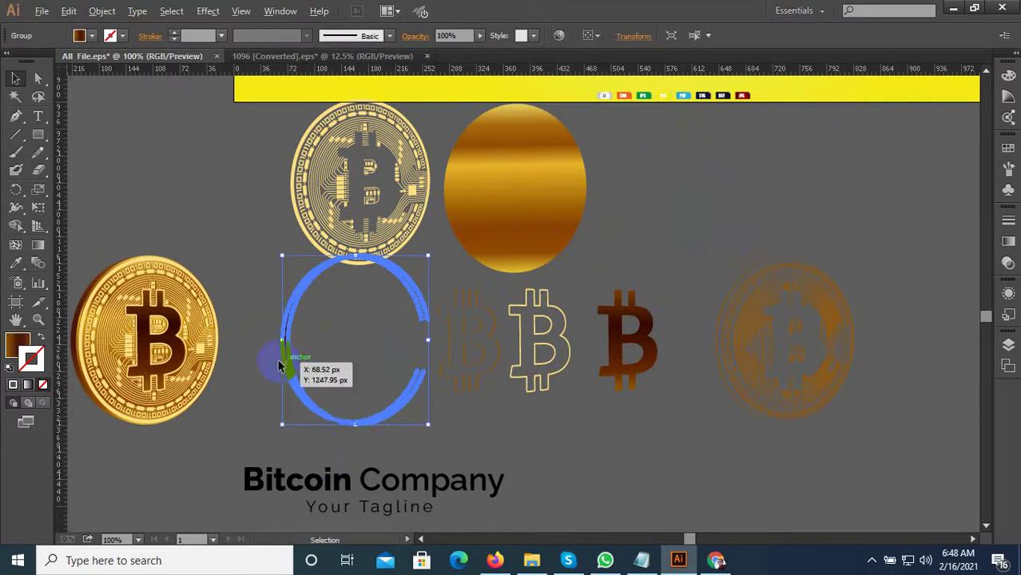
{"action": "scroll", "coordinate": [284, 311], "scroll_direction": "up", "scroll_amount": 4, "text": "alt"}
{"action": "left_click", "coordinate": [449, 359]}
{"action": "scroll", "coordinate": [449, 383], "scroll_direction": "down", "scroll_amount": 2, "text": "alt"}
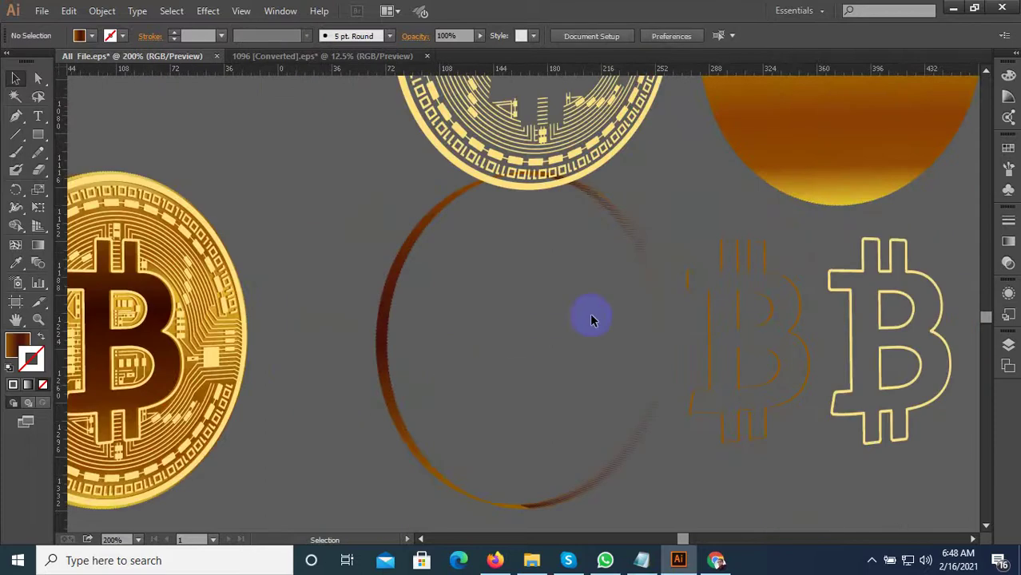
{"action": "left_click_drag", "start_coordinate": [618, 244], "coordinate": [585, 254]}
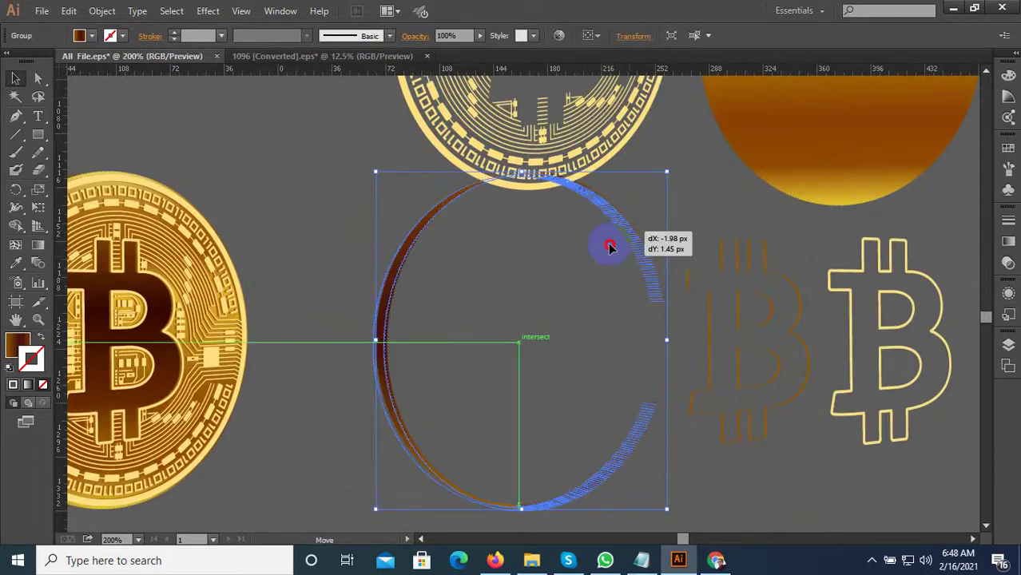
{"action": "left_click", "coordinate": [663, 230]}
{"action": "scroll", "coordinate": [435, 439], "scroll_direction": "down", "scroll_amount": 1, "text": "alt"}
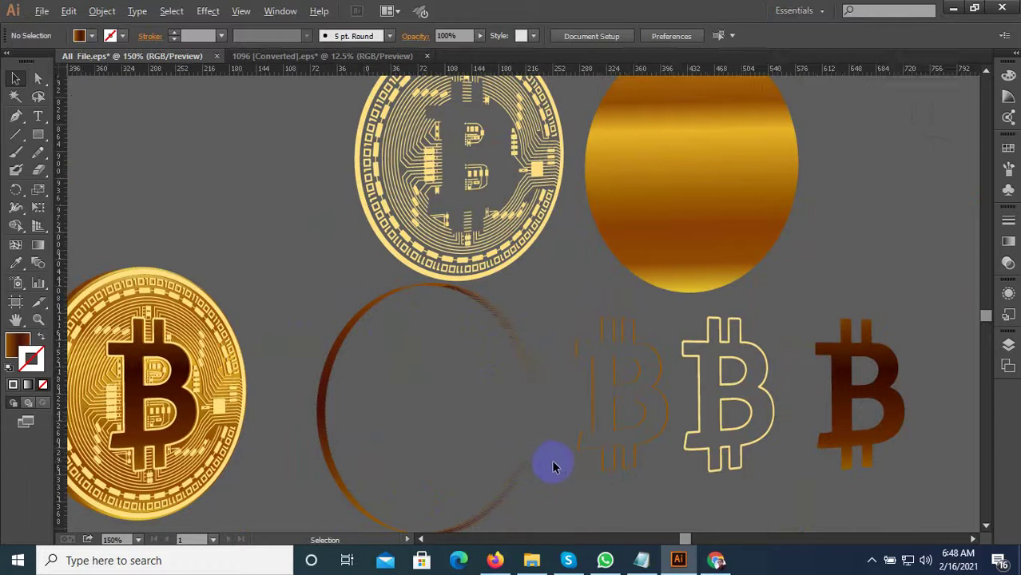
{"action": "scroll", "coordinate": [551, 460], "scroll_direction": "down", "scroll_amount": 1, "text": "alt"}
{"action": "scroll", "coordinate": [786, 383], "scroll_direction": "up", "scroll_amount": 1, "text": "alt"}
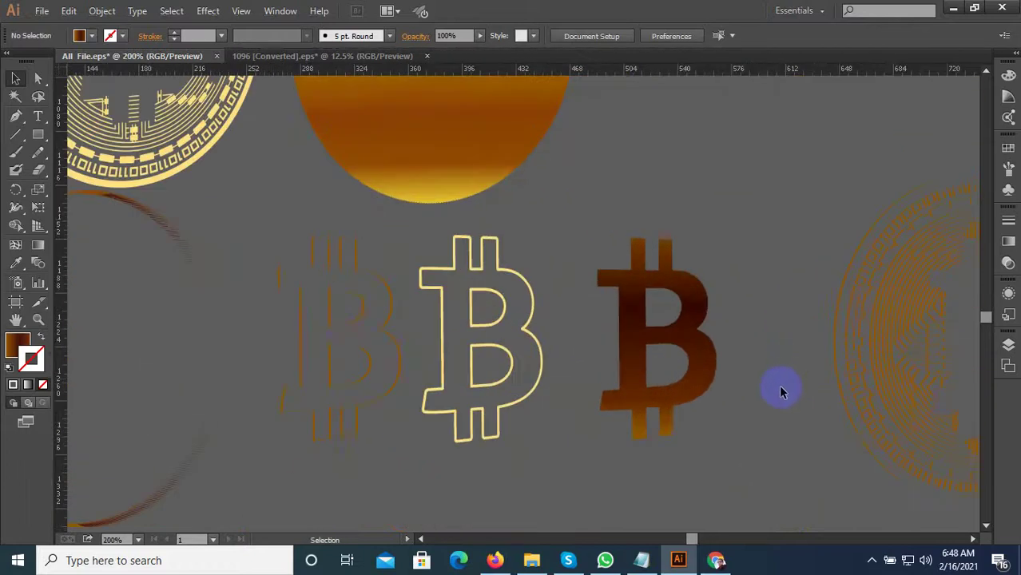
{"action": "scroll", "coordinate": [776, 411], "scroll_direction": "down", "scroll_amount": 1, "text": "alt"}
{"action": "scroll", "coordinate": [422, 171], "scroll_direction": "up", "scroll_amount": 1, "text": "alt"}
{"action": "scroll", "coordinate": [444, 222], "scroll_direction": "up", "scroll_amount": 1, "text": "alt"}
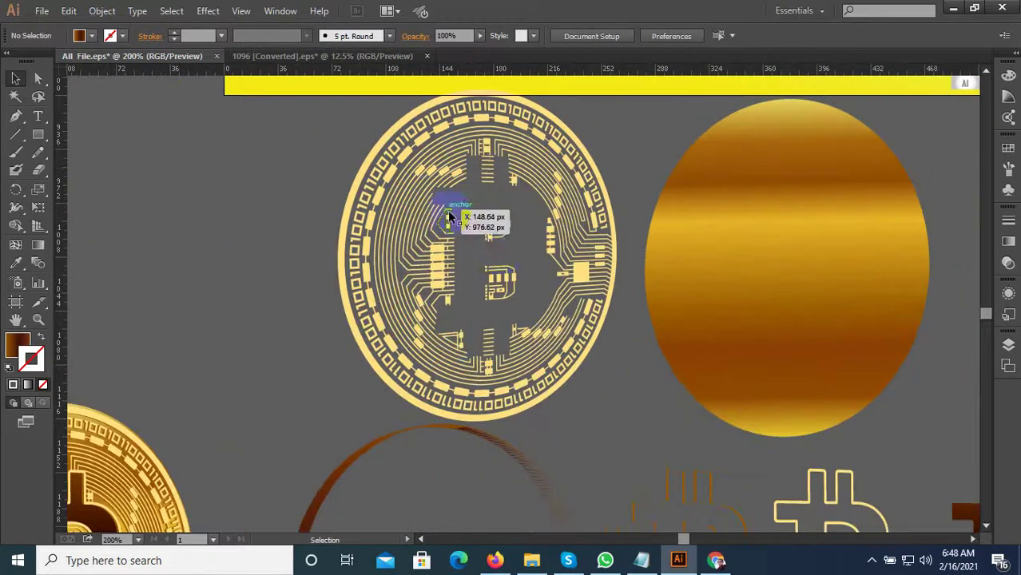
{"action": "mouse_move", "coordinate": [476, 238]}
{"action": "left_mouse_down"}
{"action": "mouse_move", "coordinate": [279, 305]}
{"action": "mouse_move", "coordinate": [308, 291]}
{"action": "left_mouse_up"}
{"action": "scroll", "coordinate": [456, 295], "scroll_direction": "down", "scroll_amount": 1, "text": "alt"}
{"action": "scroll", "coordinate": [336, 291], "scroll_direction": "up", "scroll_amount": 1, "text": "alt"}
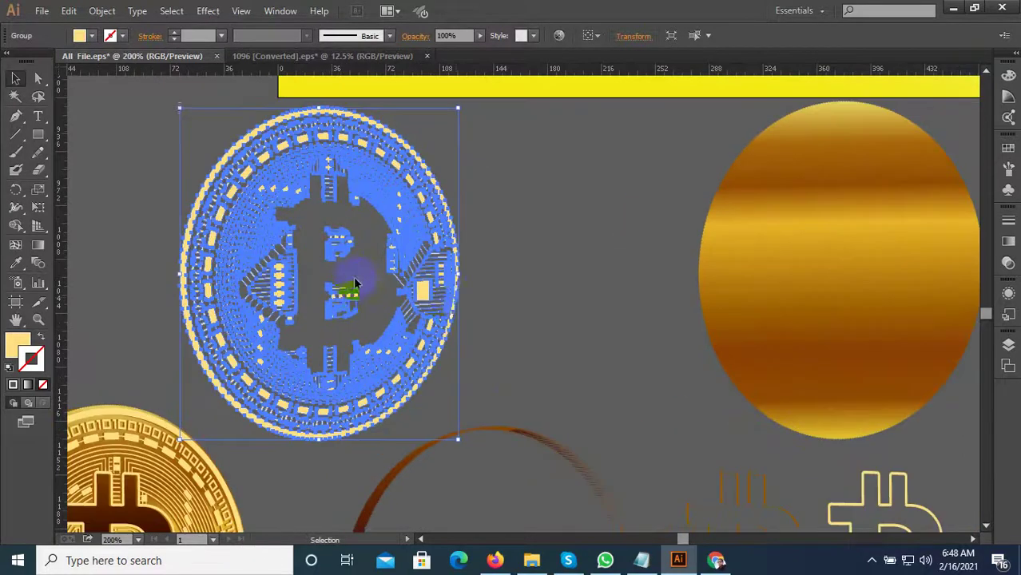
{"action": "left_click", "coordinate": [505, 292]}
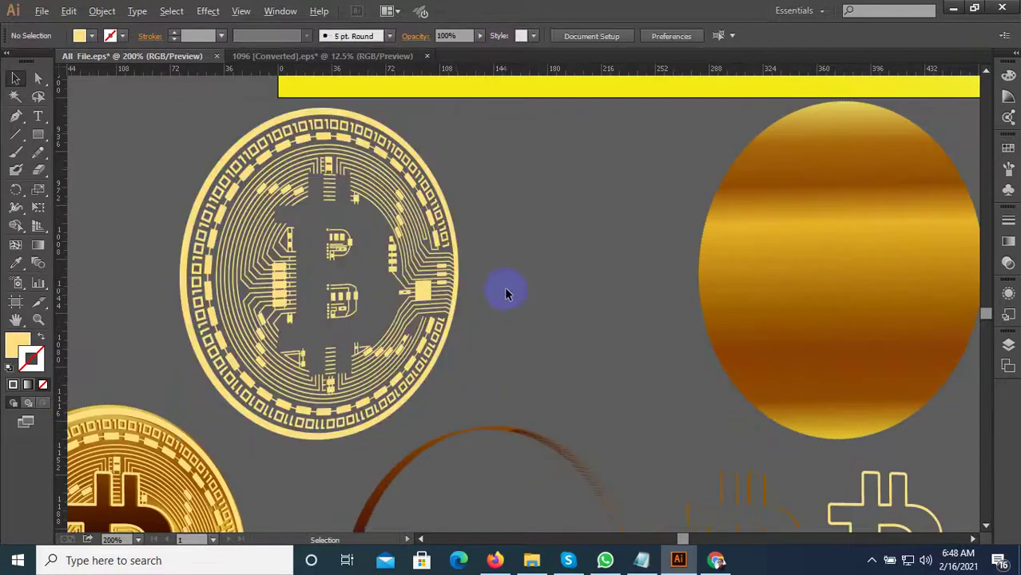
Select the gold ellipse and faded coin, then zoom around to inspect the separated pieces
{"action": "scroll", "coordinate": [552, 320], "scroll_direction": "down", "scroll_amount": 3, "text": "alt"}
{"action": "scroll", "coordinate": [571, 293], "scroll_direction": "up", "scroll_amount": 1, "text": "alt"}
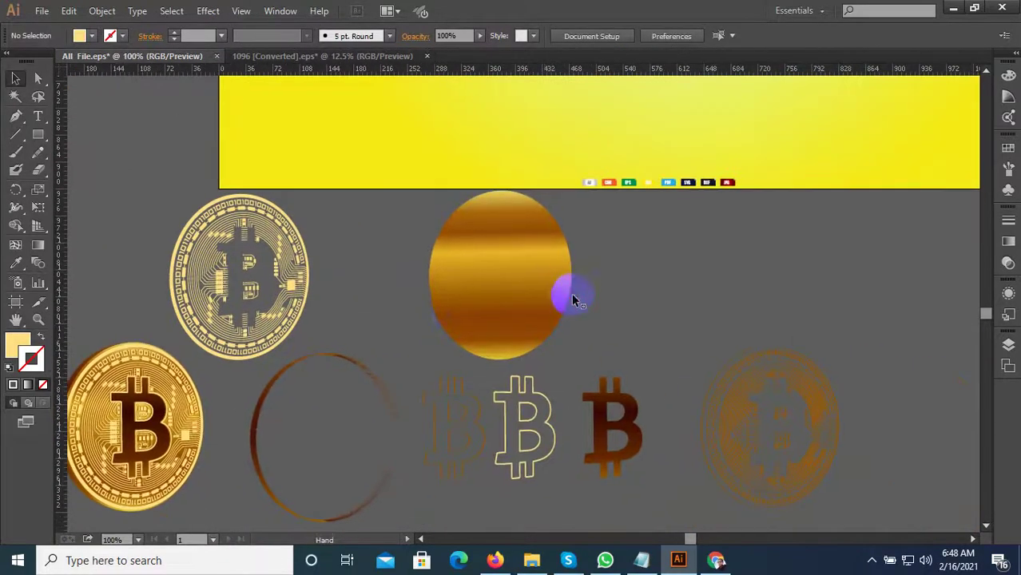
{"action": "left_click", "coordinate": [546, 296]}
{"action": "left_click", "coordinate": [744, 393]}
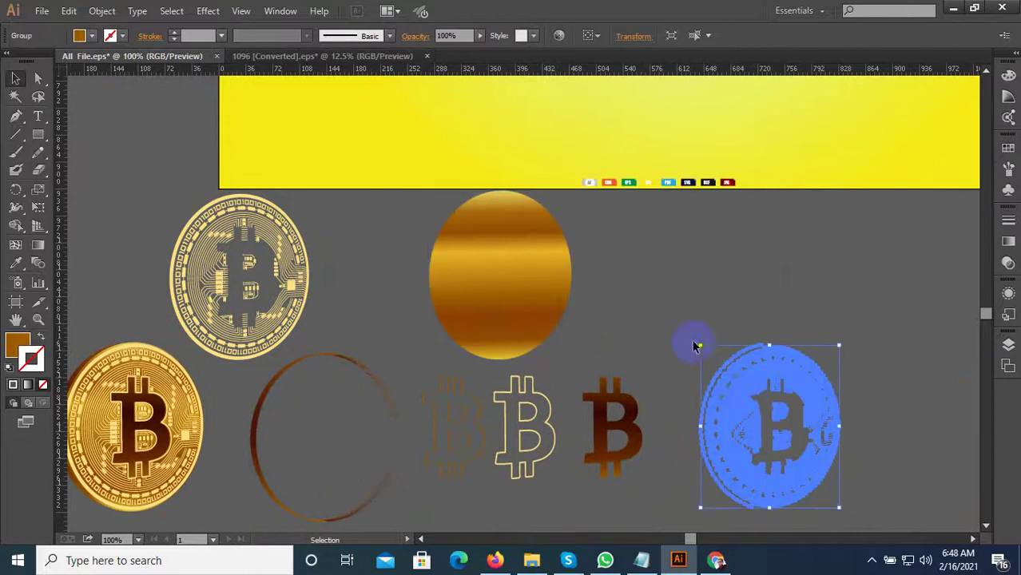
{"action": "scroll", "coordinate": [558, 367], "scroll_direction": "down", "scroll_amount": 2, "text": "alt"}
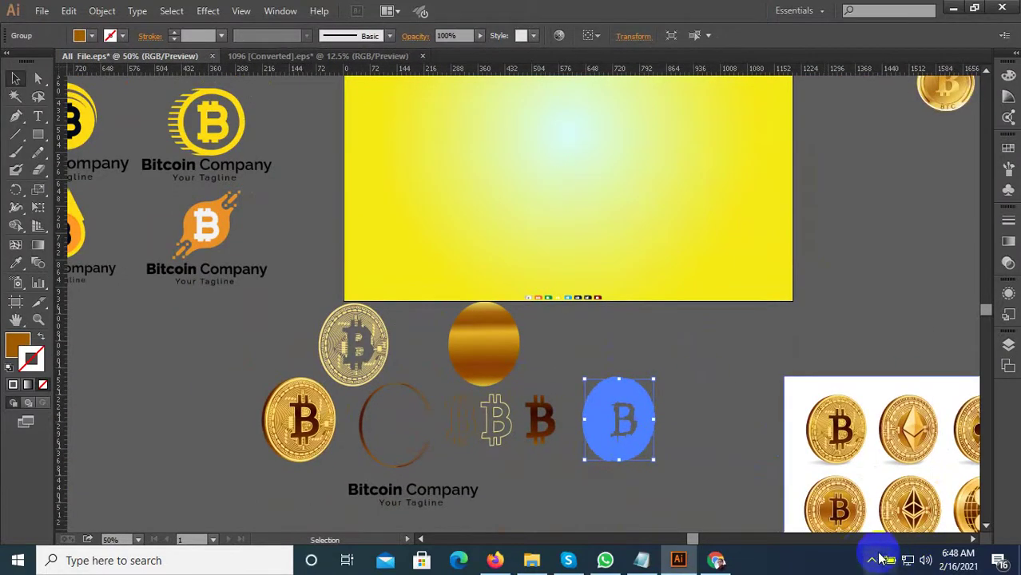
{"action": "left_click", "coordinate": [872, 560]}
{"action": "left_click", "coordinate": [616, 406]}
{"action": "scroll", "coordinate": [620, 435], "scroll_direction": "up", "scroll_amount": 1, "text": "alt"}
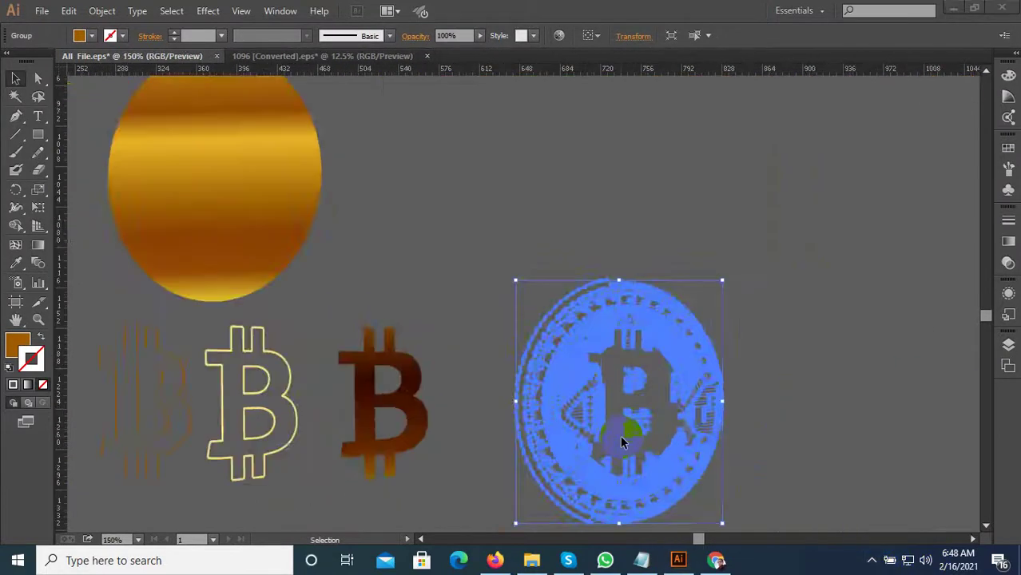
{"action": "scroll", "coordinate": [620, 361], "scroll_direction": "down", "scroll_amount": 2, "text": "alt"}
{"action": "scroll", "coordinate": [675, 438], "scroll_direction": "up", "scroll_amount": 3, "text": "alt"}
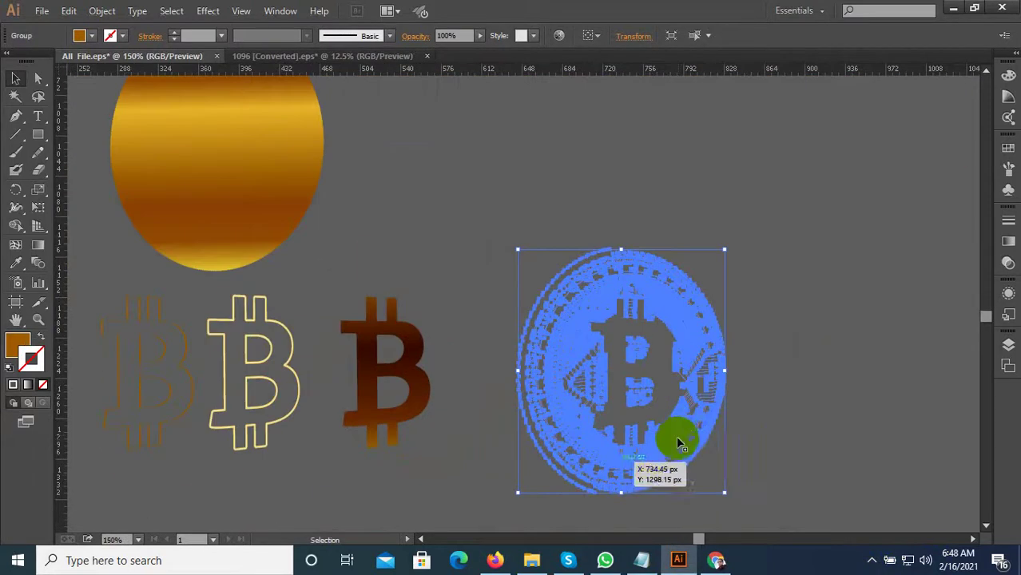
{"action": "scroll", "coordinate": [623, 407], "scroll_direction": "down", "scroll_amount": 3, "text": "alt"}
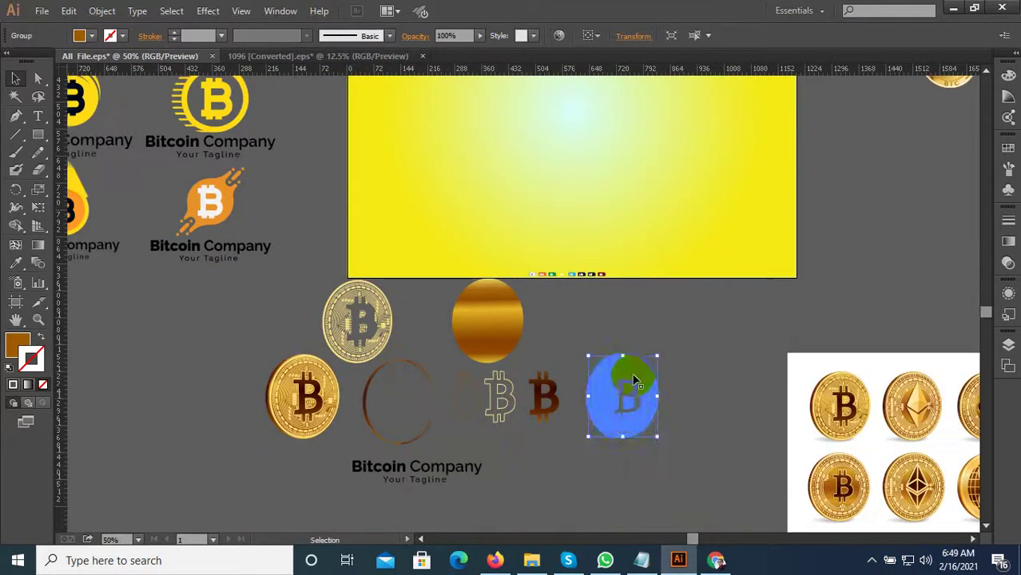
{"action": "left_click", "coordinate": [611, 335]}
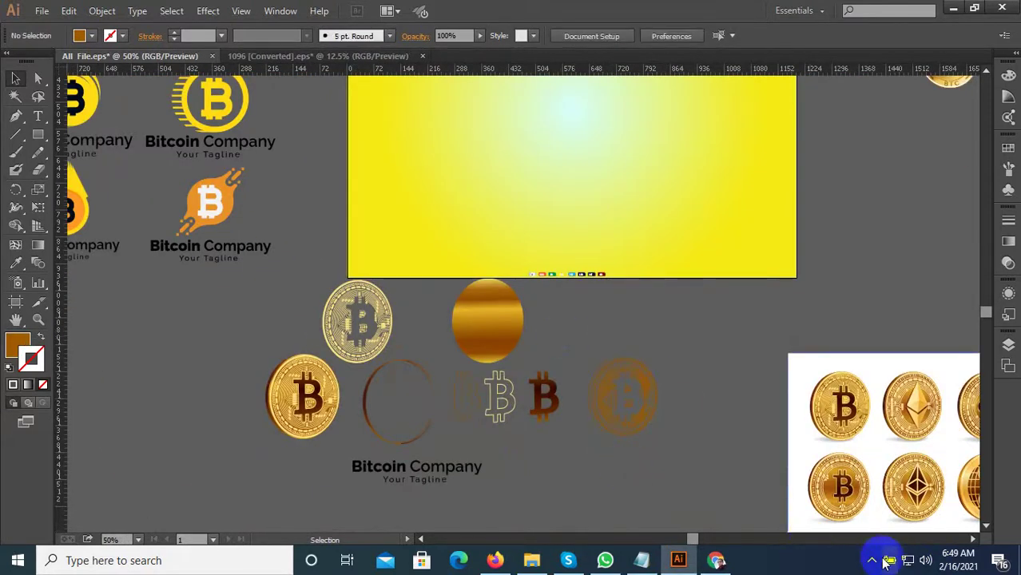
{"action": "scroll", "coordinate": [605, 413], "scroll_direction": "down", "scroll_amount": 2, "text": "alt"}
{"action": "scroll", "coordinate": [563, 417], "scroll_direction": "up", "scroll_amount": 3, "text": "alt"}
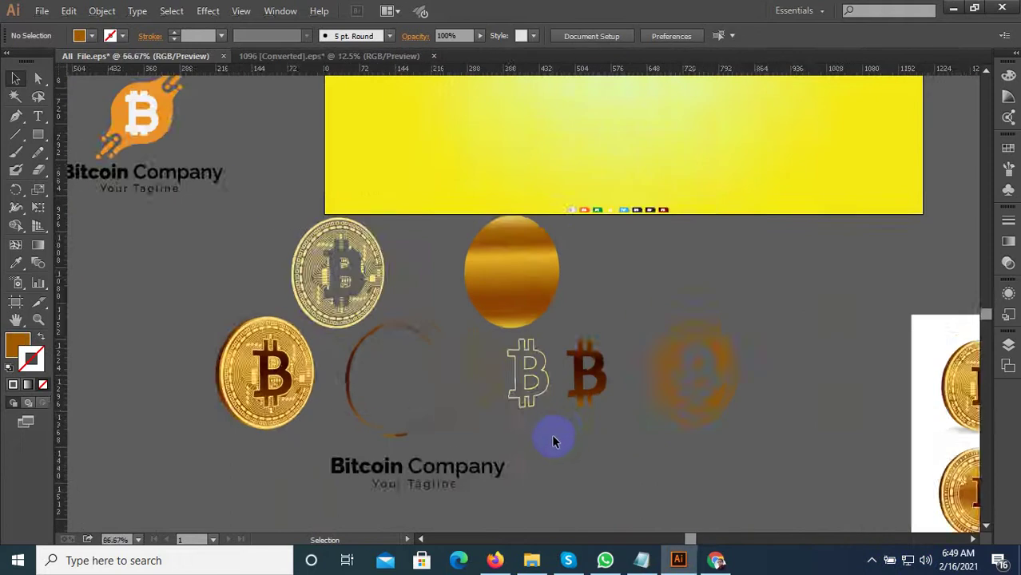
{"action": "scroll", "coordinate": [559, 435], "scroll_direction": "up", "scroll_amount": 2, "text": "alt"}
{"action": "scroll", "coordinate": [533, 436], "scroll_direction": "down", "scroll_amount": 2, "text": "alt"}
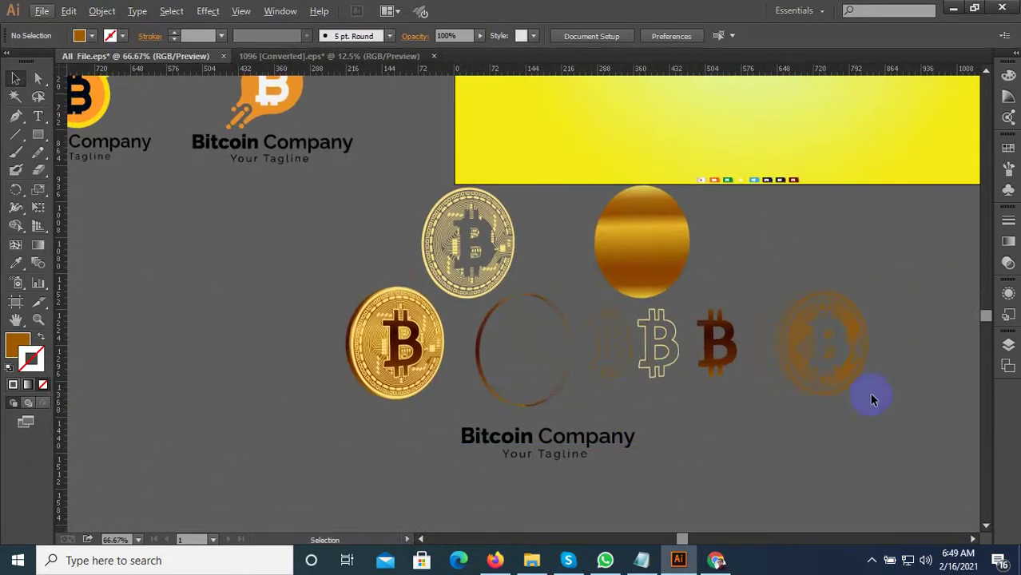
Stack the coin pieces into one coin, delete the leftover, and place it above the Bitcoin Company text
{"action": "mouse_move", "coordinate": [480, 226]}
{"action": "left_mouse_down"}
{"action": "mouse_move", "coordinate": [495, 248]}
{"action": "mouse_move", "coordinate": [326, 388]}
{"action": "left_mouse_up"}
{"action": "key", "text": "Delete"}
{"action": "left_click_drag", "start_coordinate": [384, 370], "coordinate": [588, 381]}
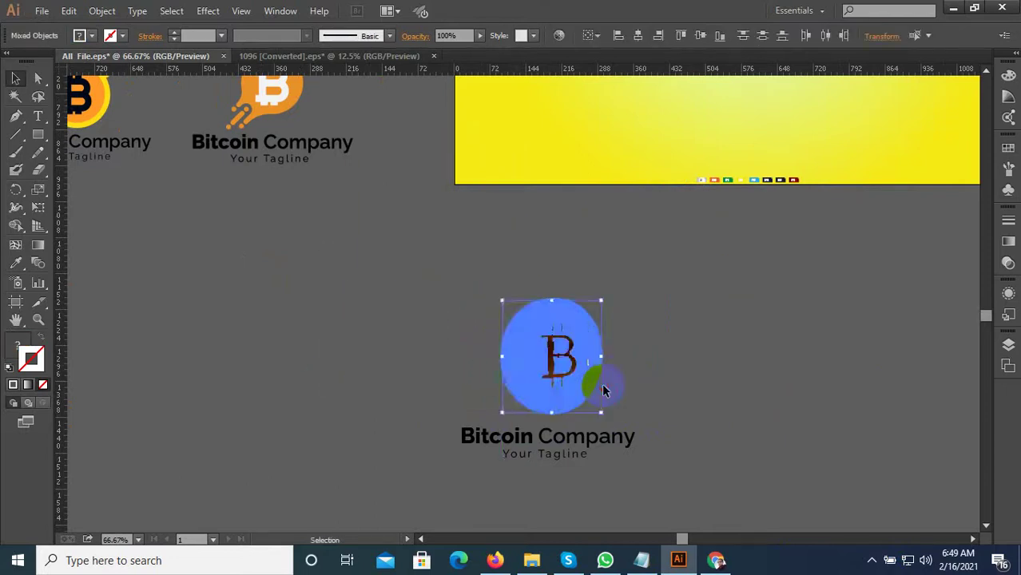
{"action": "key", "text": "ctrl+equal"}
{"action": "key", "text": "ctrl+equal"}
{"action": "left_click", "coordinate": [662, 412]}
Nudge the coin to centre it over the text, then select coin and text together
{"action": "left_click", "coordinate": [490, 353]}
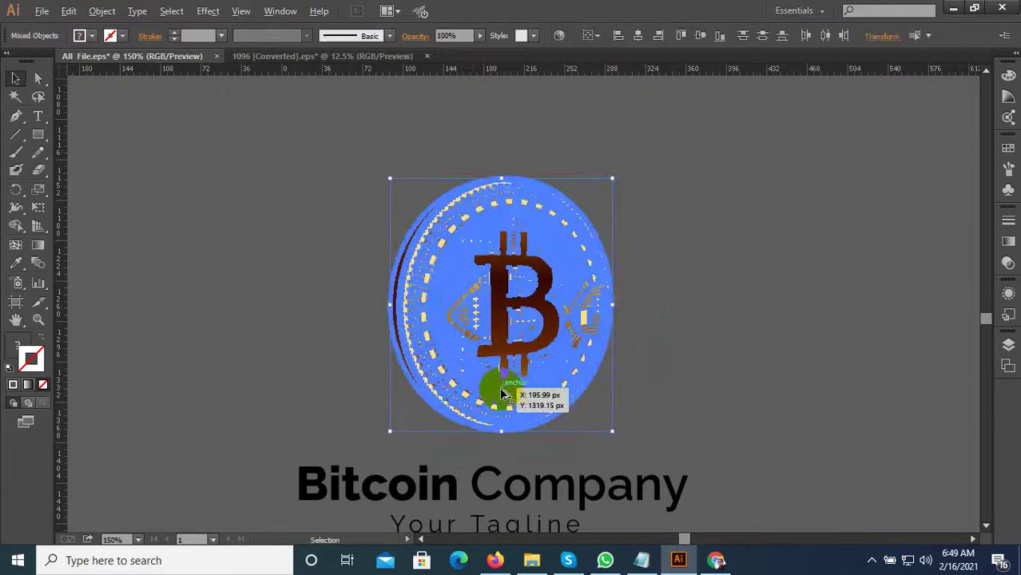
{"action": "left_click", "coordinate": [455, 439]}
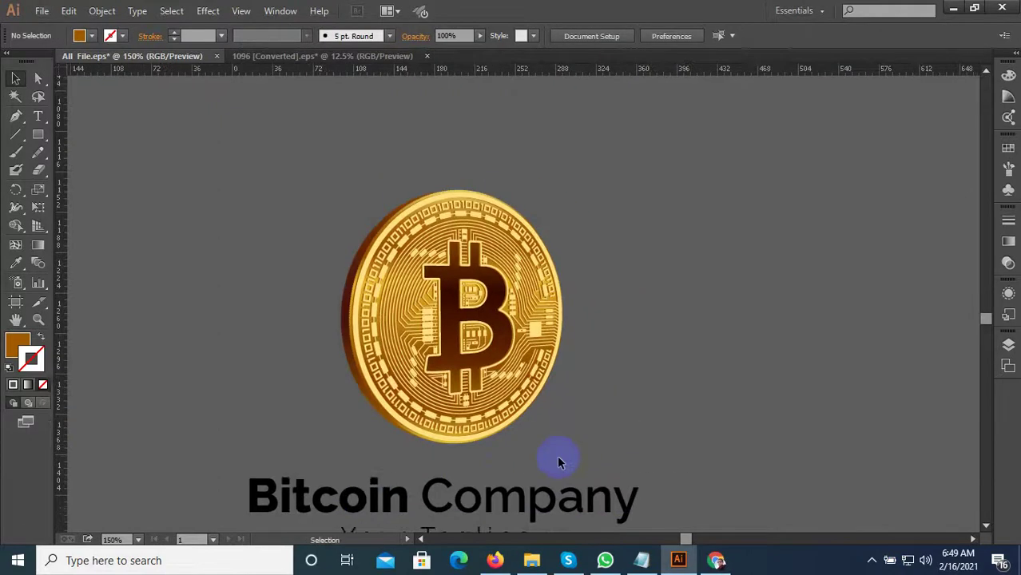
{"action": "scroll", "coordinate": [553, 460], "scroll_direction": "down", "scroll_amount": 3, "text": "alt"}
{"action": "left_click", "coordinate": [560, 470]}
{"action": "left_click", "coordinate": [616, 424]}
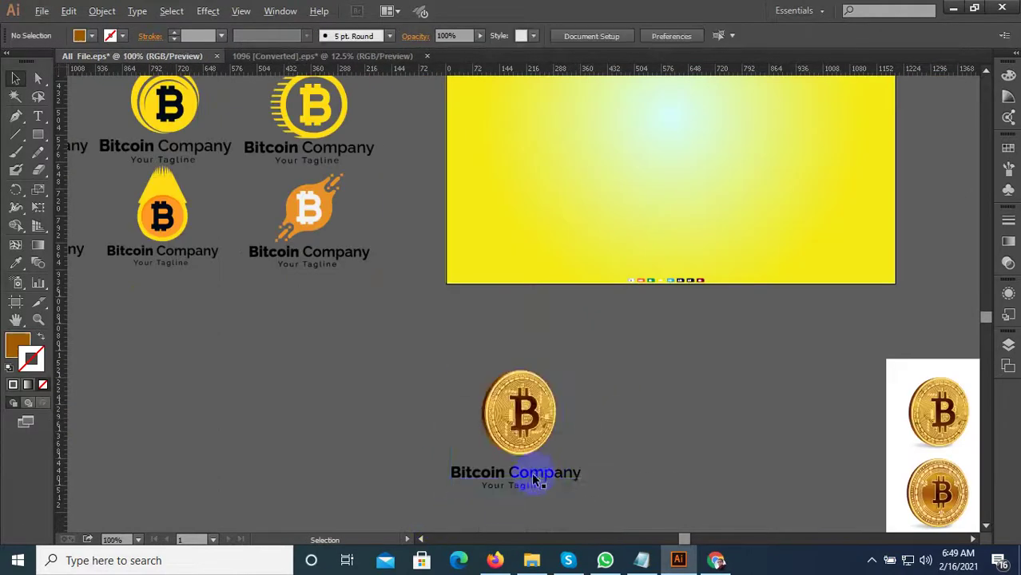
{"action": "scroll", "coordinate": [531, 417], "scroll_direction": "up", "scroll_amount": 3, "text": "alt"}
{"action": "left_click", "coordinate": [515, 439]}
{"action": "left_click_drag", "start_coordinate": [516, 443], "coordinate": [555, 472]}
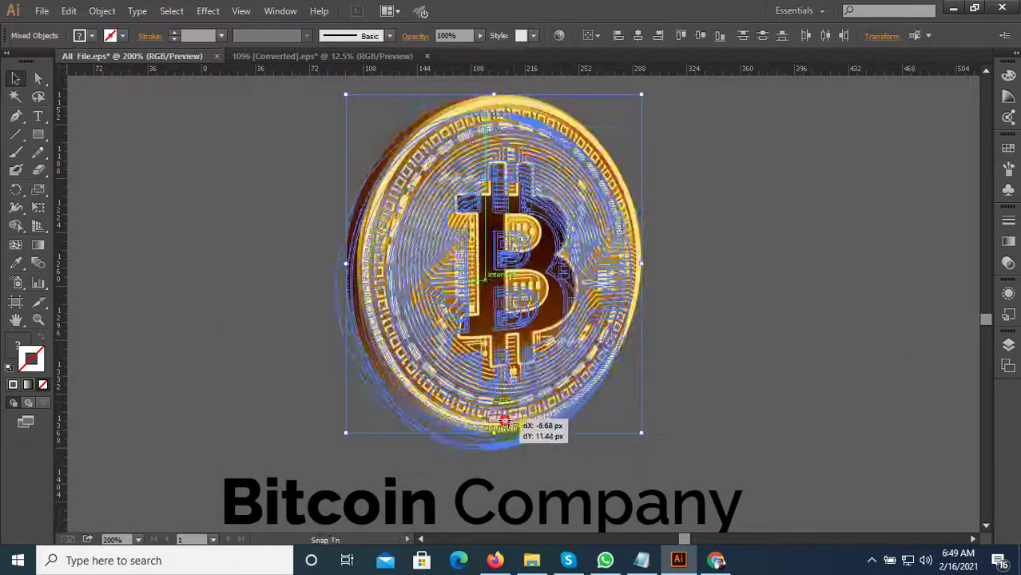
{"action": "scroll", "coordinate": [449, 488], "scroll_direction": "down", "scroll_amount": 2, "text": "alt"}
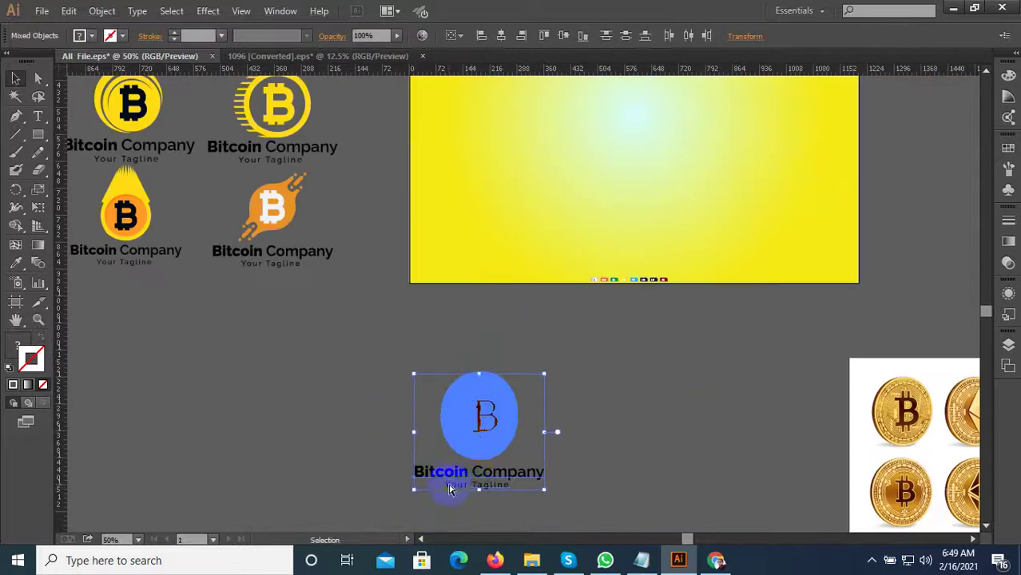
{"action": "left_click", "coordinate": [451, 489]}
{"action": "scroll", "coordinate": [528, 480], "scroll_direction": "down", "scroll_amount": 2, "text": "alt"}
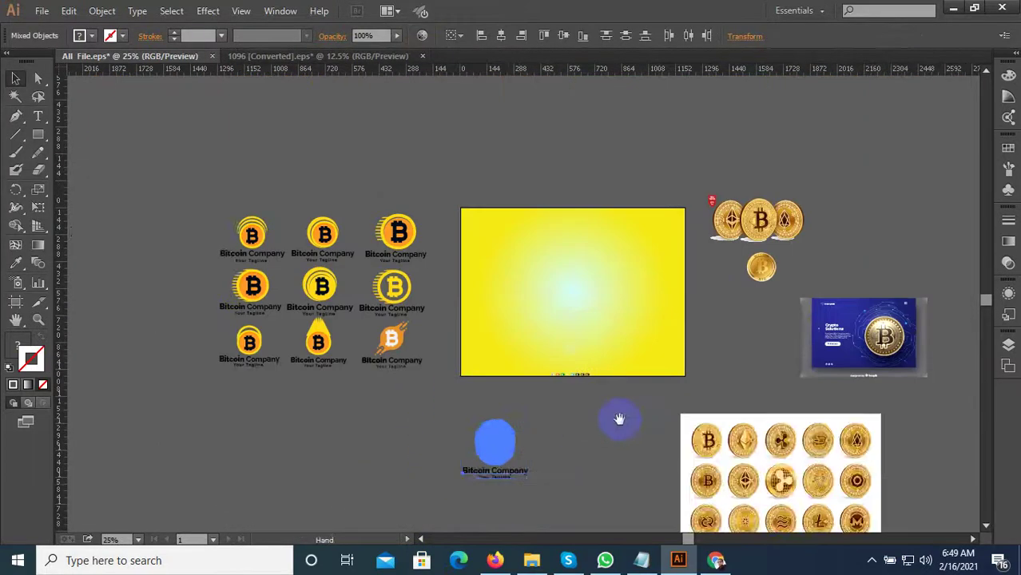
{"action": "scroll", "coordinate": [568, 515], "scroll_direction": "up", "scroll_amount": 3}
{"action": "scroll", "coordinate": [512, 417], "scroll_direction": "up", "scroll_amount": 1, "text": "alt"}
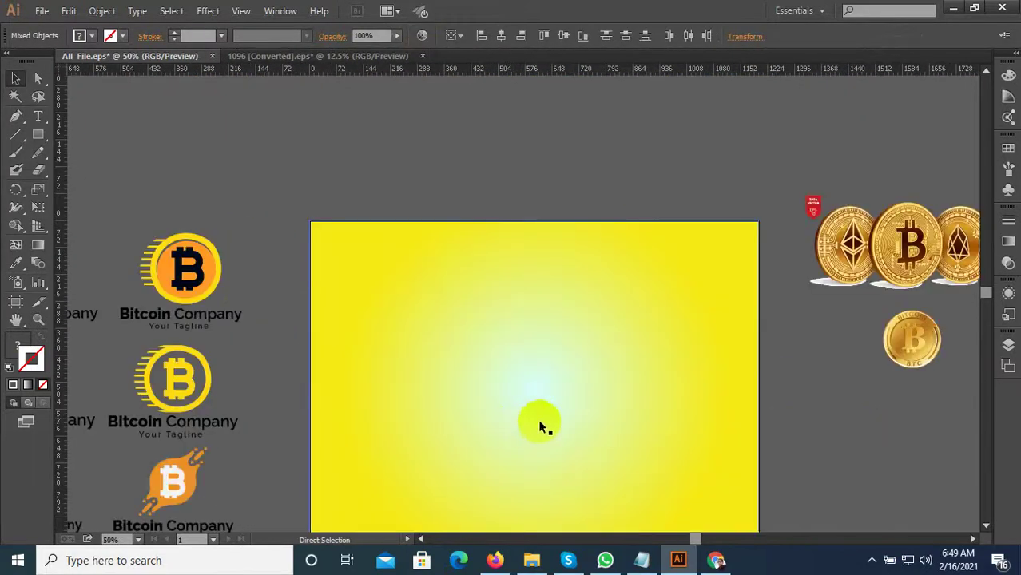
Paste the logo onto the yellow artboard and scale it up, shifting it slightly left
{"action": "key", "text": "ctrl+v"}
{"action": "scroll", "coordinate": [533, 406], "scroll_direction": "down", "scroll_amount": 1, "text": "alt"}
{"action": "left_click_drag", "start_coordinate": [524, 353], "coordinate": [551, 462]}
{"action": "scroll", "coordinate": [559, 467], "scroll_direction": "up", "scroll_amount": 2, "text": "alt"}
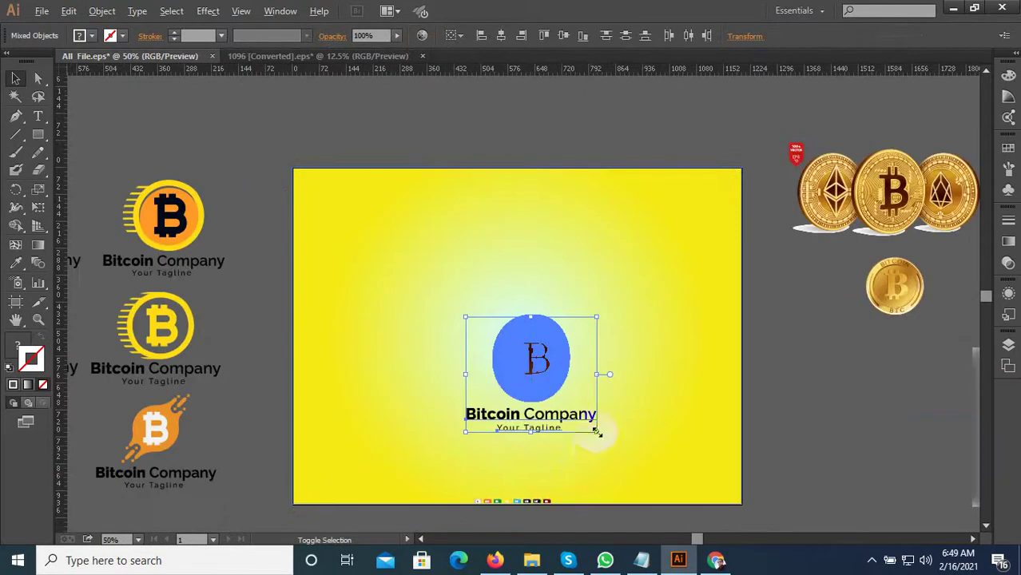
{"action": "left_click_drag", "start_coordinate": [599, 433], "coordinate": [616, 463]}
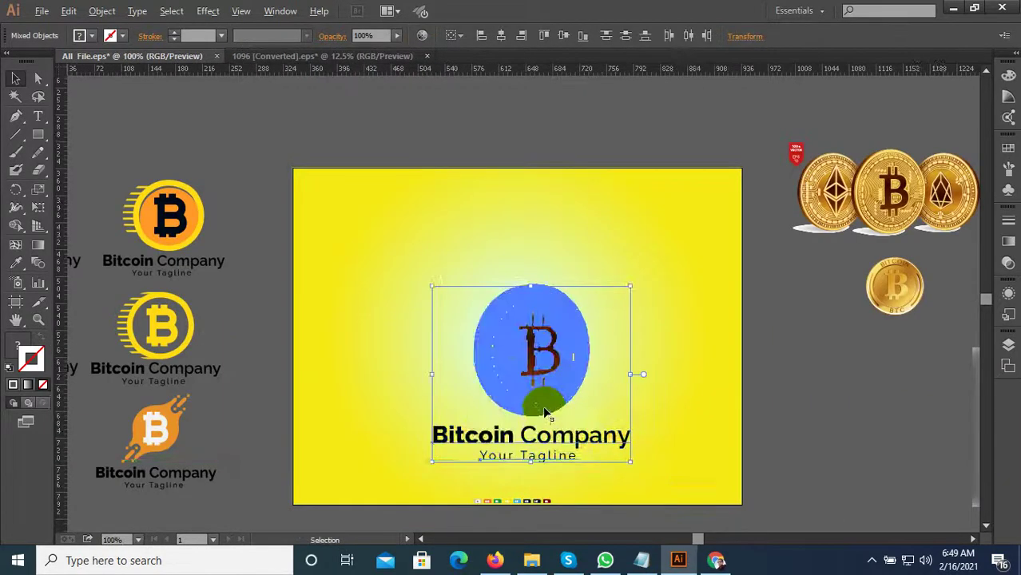
{"action": "scroll", "coordinate": [535, 400], "scroll_direction": "up", "scroll_amount": 2, "text": "alt"}
{"action": "left_click_drag", "start_coordinate": [545, 391], "coordinate": [523, 393]}
{"action": "scroll", "coordinate": [479, 424], "scroll_direction": "down", "scroll_amount": 2, "text": "alt"}
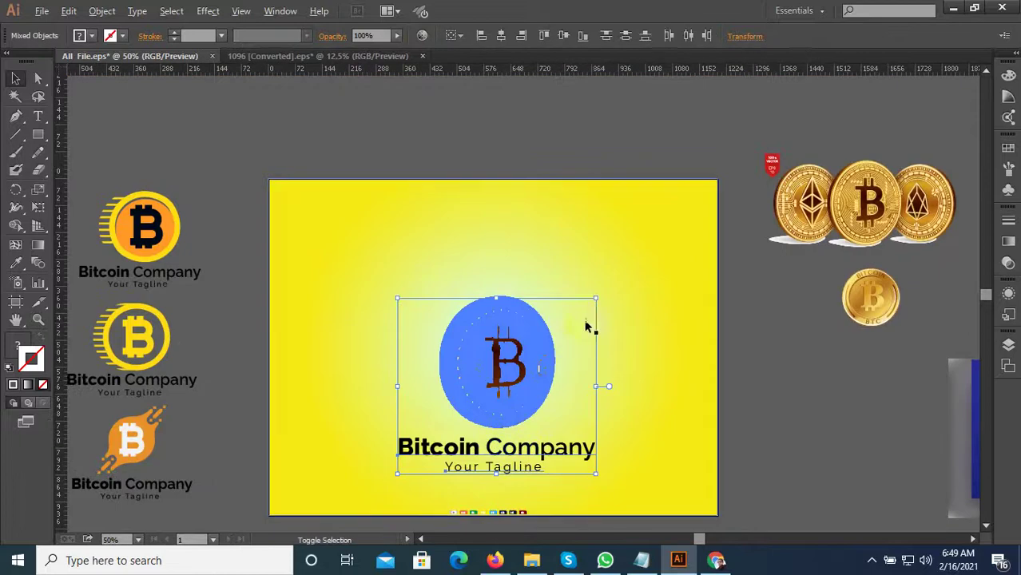
{"action": "left_click_drag", "start_coordinate": [596, 300], "coordinate": [609, 286]}
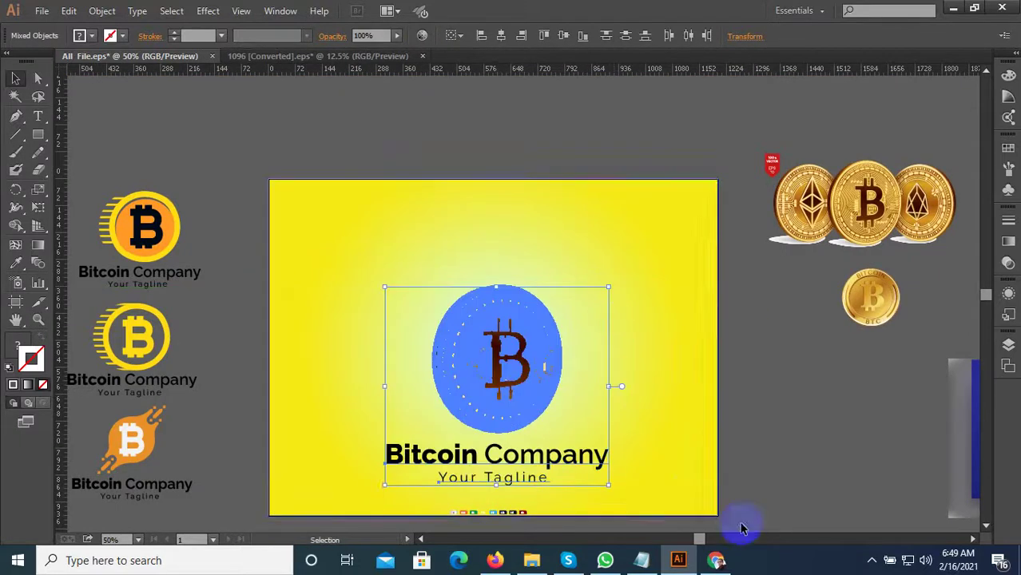
Raise the logo slightly and enlarge it proportionally about its centre
{"action": "left_click", "coordinate": [872, 560]}
{"action": "left_click", "coordinate": [907, 475]}
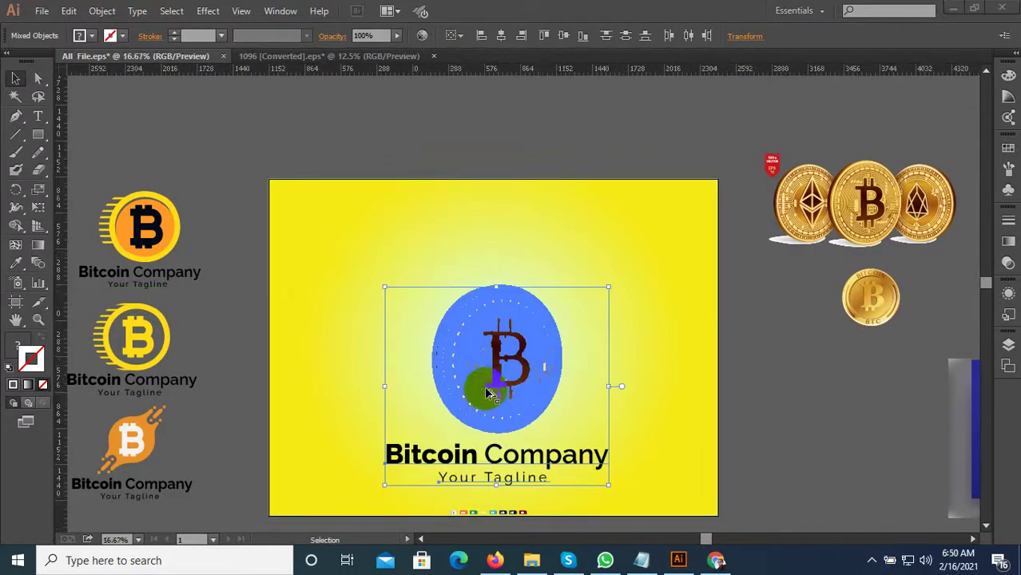
{"action": "scroll", "coordinate": [496, 392], "scroll_direction": "down", "scroll_amount": 3, "text": "alt"}
{"action": "scroll", "coordinate": [494, 392], "scroll_direction": "up", "scroll_amount": 3, "text": "alt"}
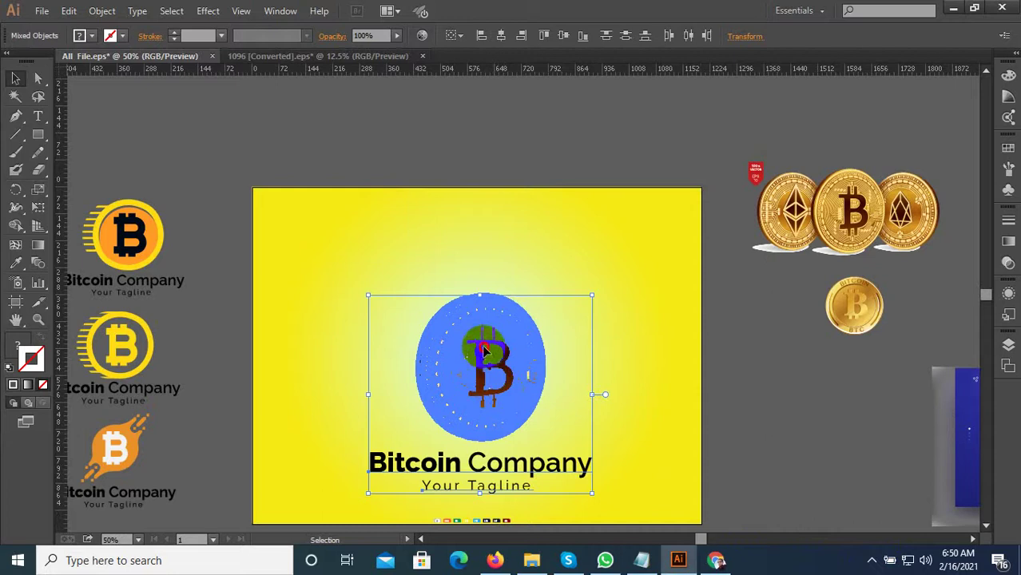
{"action": "left_click_drag", "start_coordinate": [482, 354], "coordinate": [489, 341]}
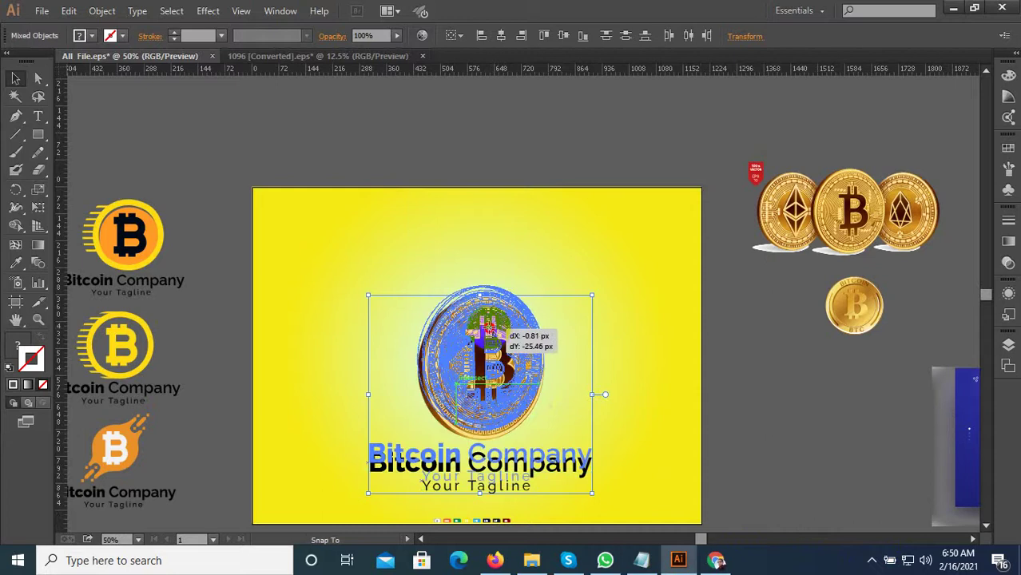
{"action": "scroll", "coordinate": [496, 367], "scroll_direction": "down", "scroll_amount": 3, "text": "alt"}
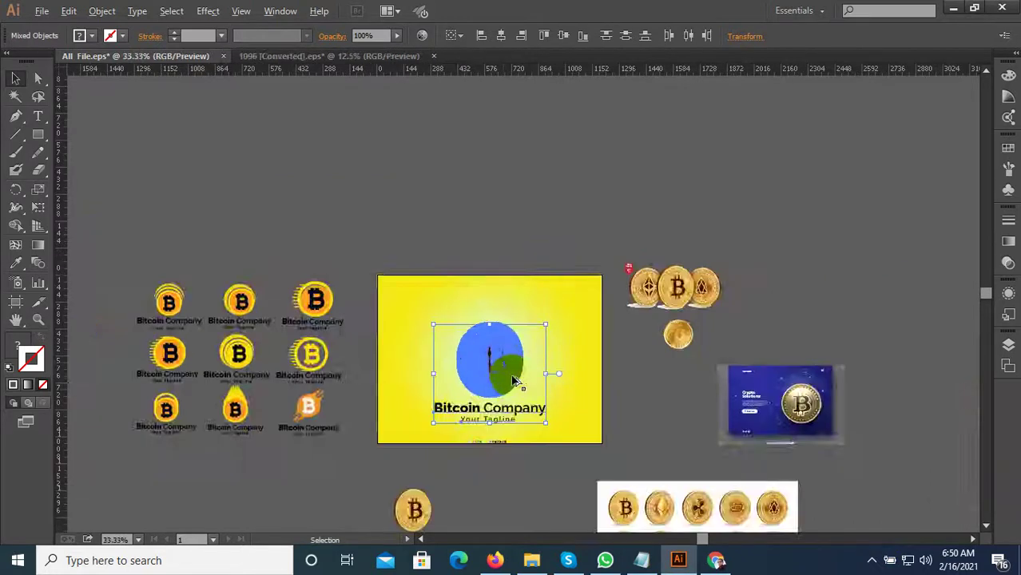
{"action": "scroll", "coordinate": [519, 372], "scroll_direction": "up", "scroll_amount": 3, "text": "alt"}
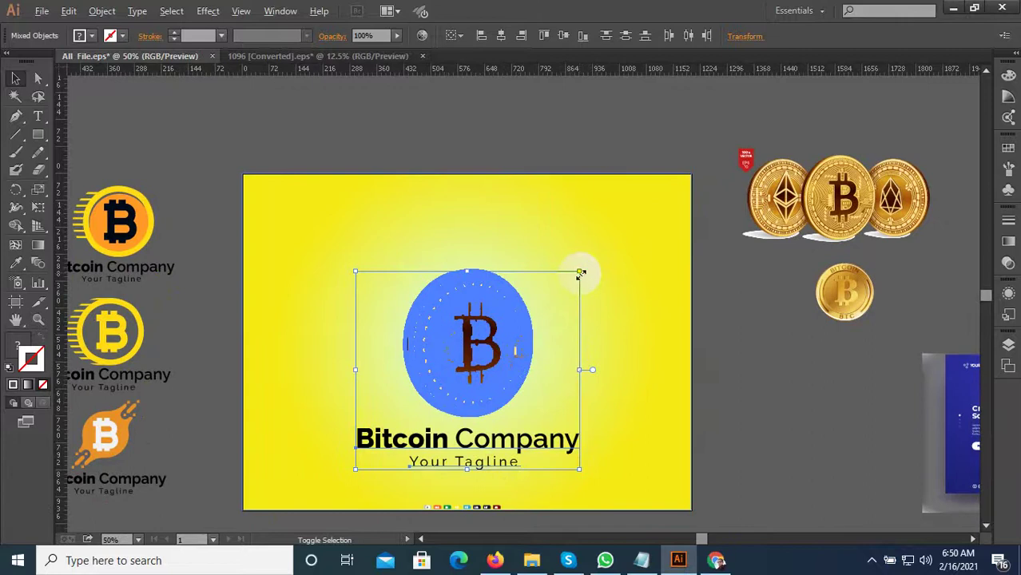
{"action": "left_click_drag", "start_coordinate": [581, 274], "coordinate": [590, 262], "text": "alt+shift"}
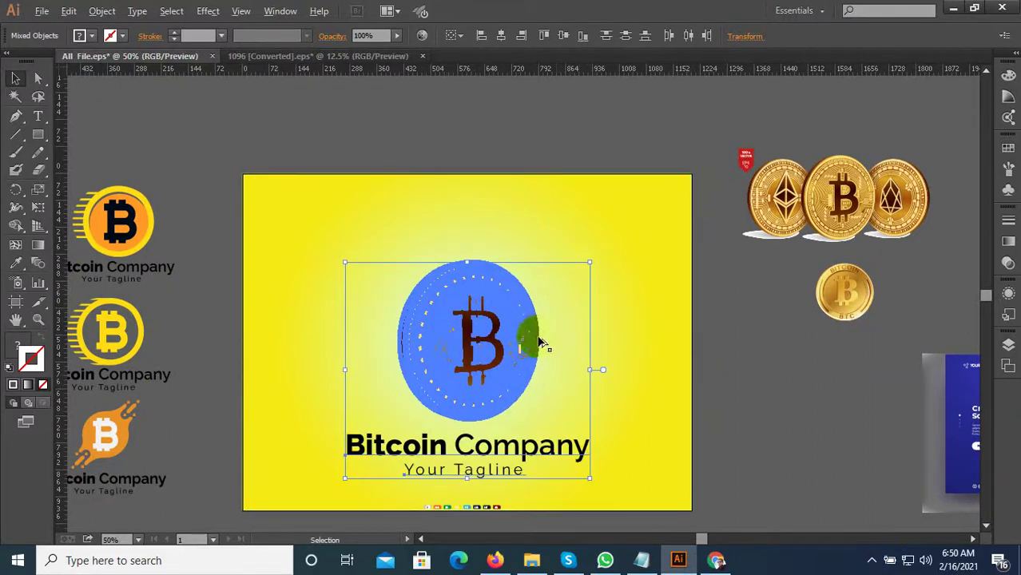
{"action": "scroll", "coordinate": [502, 346], "scroll_direction": "down", "scroll_amount": 1, "text": "alt"}
{"action": "scroll", "coordinate": [506, 353], "scroll_direction": "up", "scroll_amount": 2, "text": "alt"}
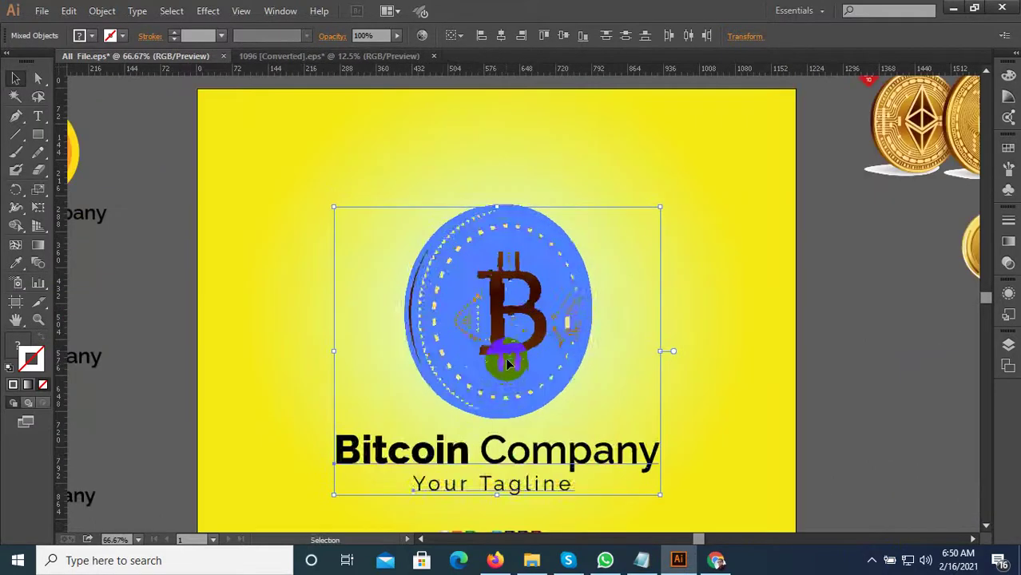
Marquee-select every part of the coin and group them together
{"action": "left_click_drag", "start_coordinate": [508, 363], "coordinate": [505, 358]}
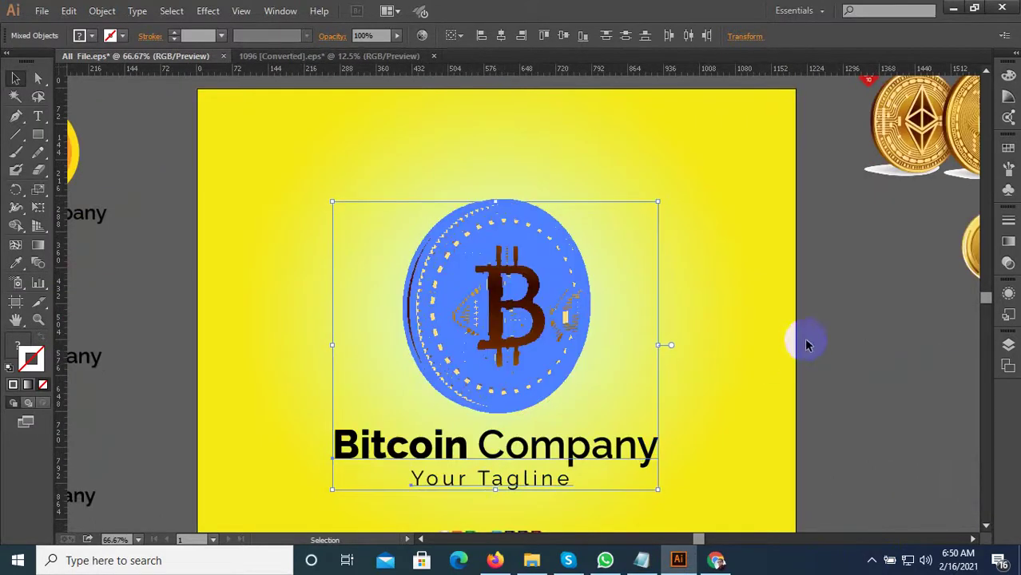
{"action": "left_click", "coordinate": [838, 336]}
{"action": "left_click", "coordinate": [515, 232]}
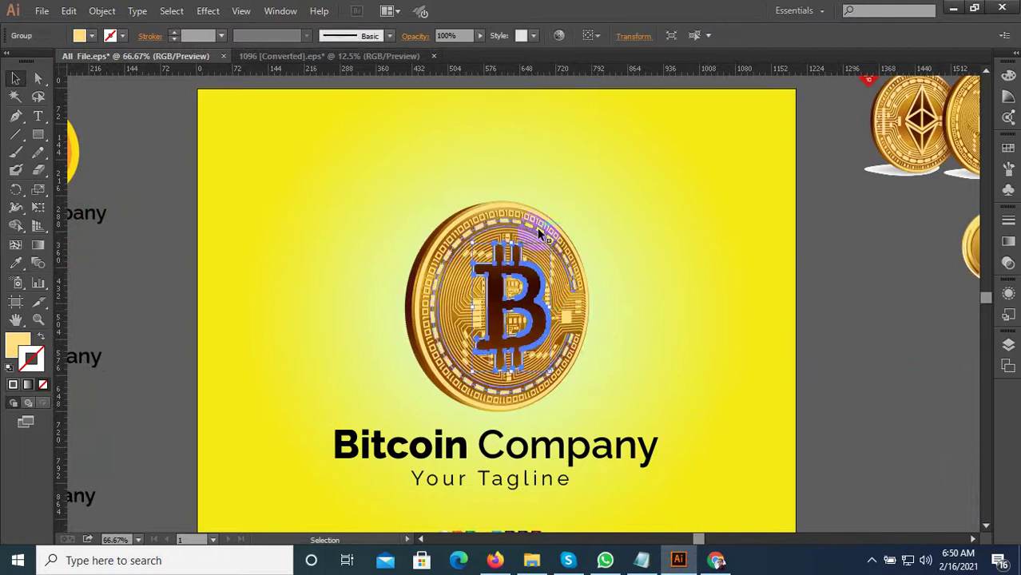
{"action": "left_click_drag", "start_coordinate": [791, 225], "coordinate": [342, 337]}
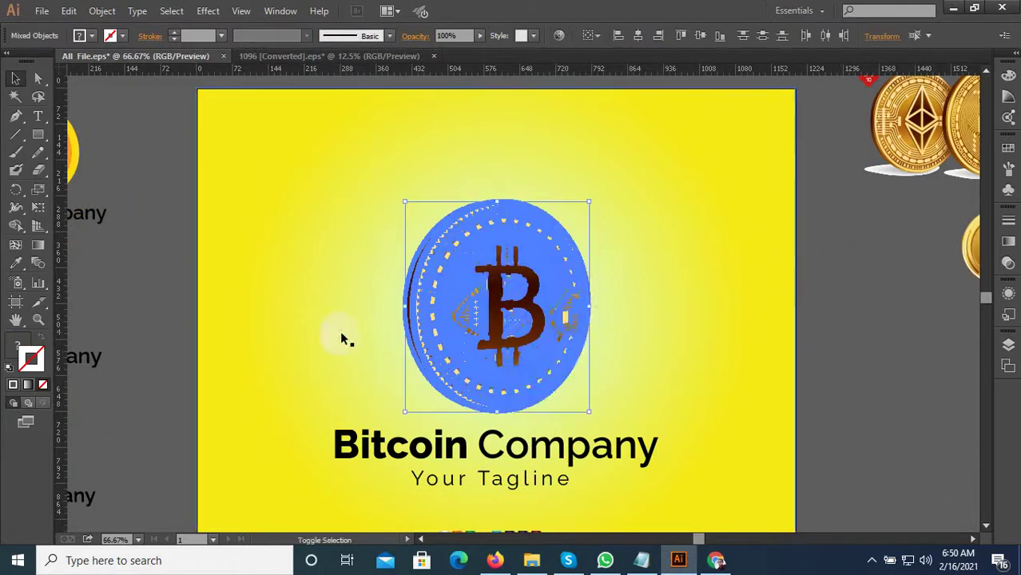
{"action": "right_click", "coordinate": [493, 271]}
{"action": "left_click", "coordinate": [530, 333]}
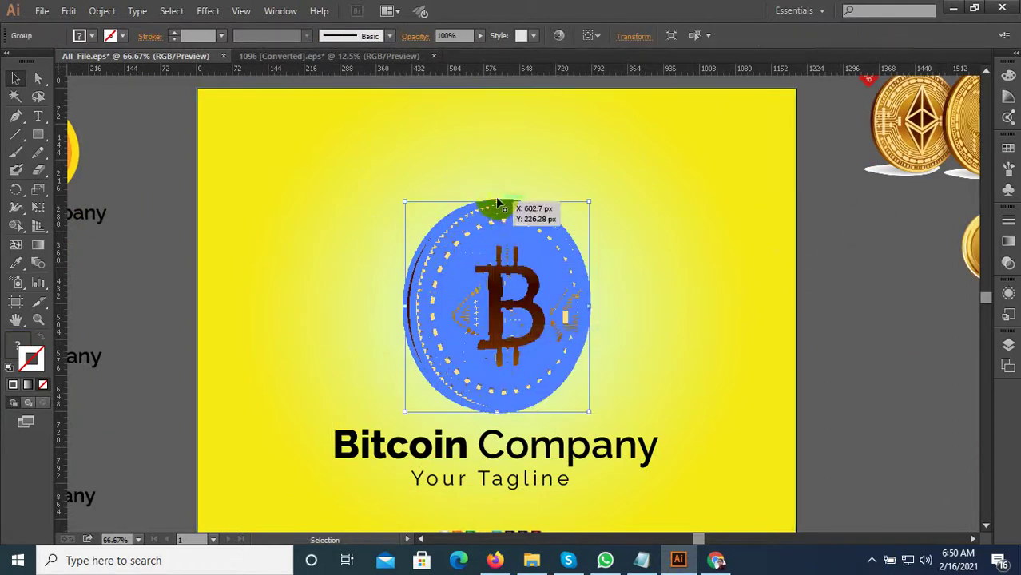
Squash the coin slightly from the top, then enlarge it to about 387 × 401 px
{"action": "left_click_drag", "start_coordinate": [496, 205], "coordinate": [498, 221]}
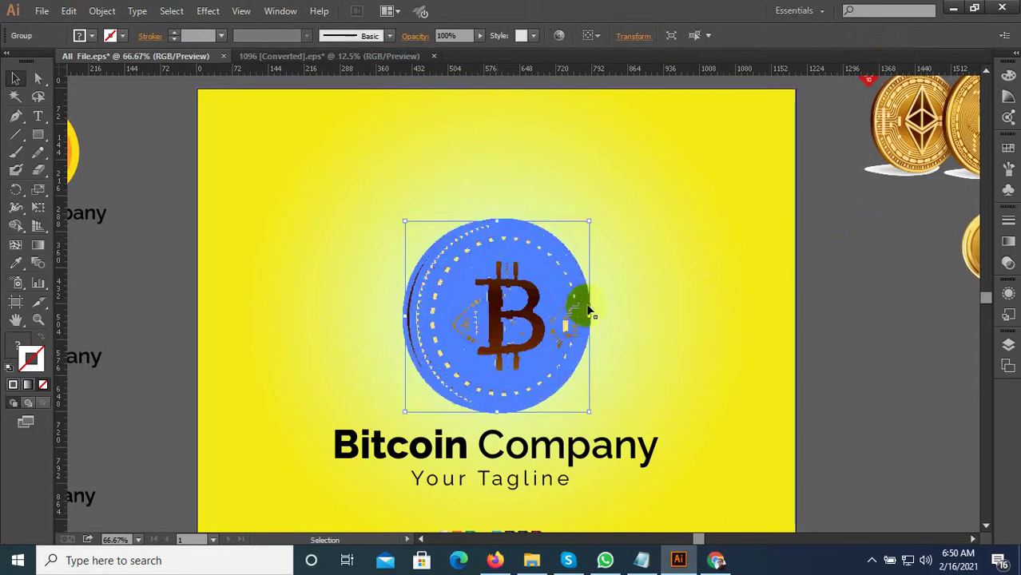
{"action": "left_click", "coordinate": [826, 301]}
{"action": "left_click", "coordinate": [515, 294]}
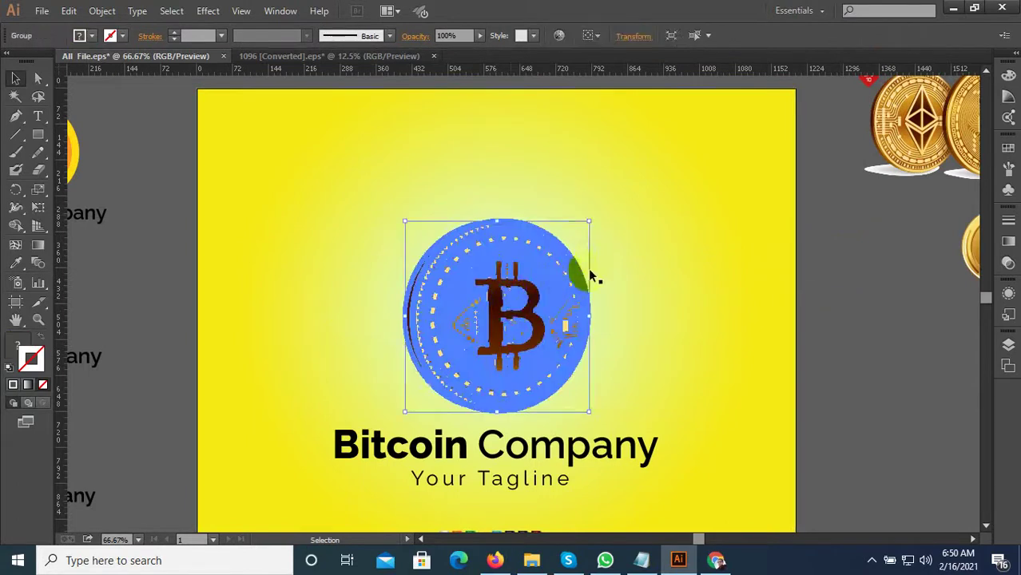
{"action": "left_click_drag", "start_coordinate": [591, 224], "coordinate": [612, 216]}
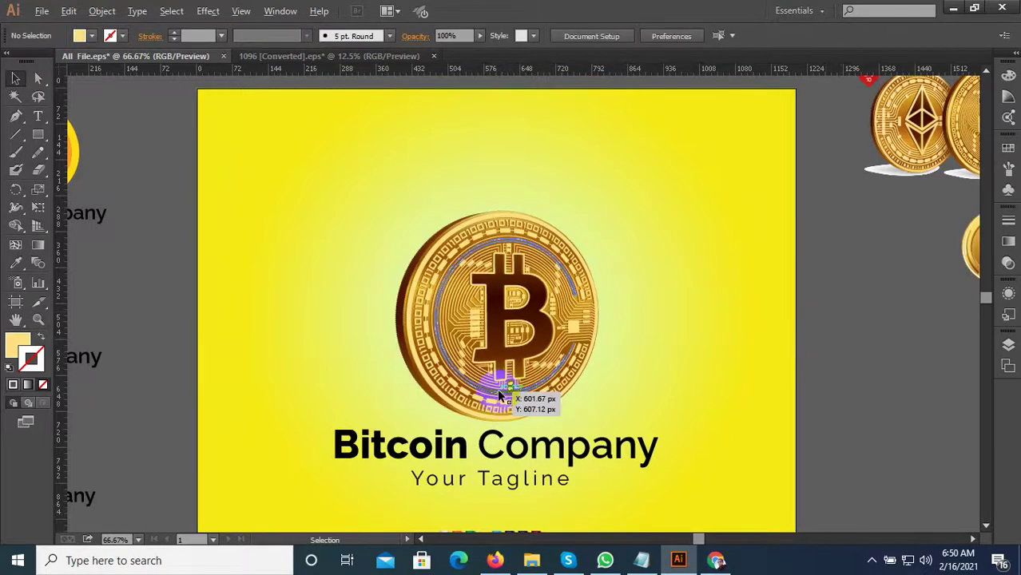
{"action": "scroll", "coordinate": [492, 387], "scroll_direction": "up", "scroll_amount": 1}
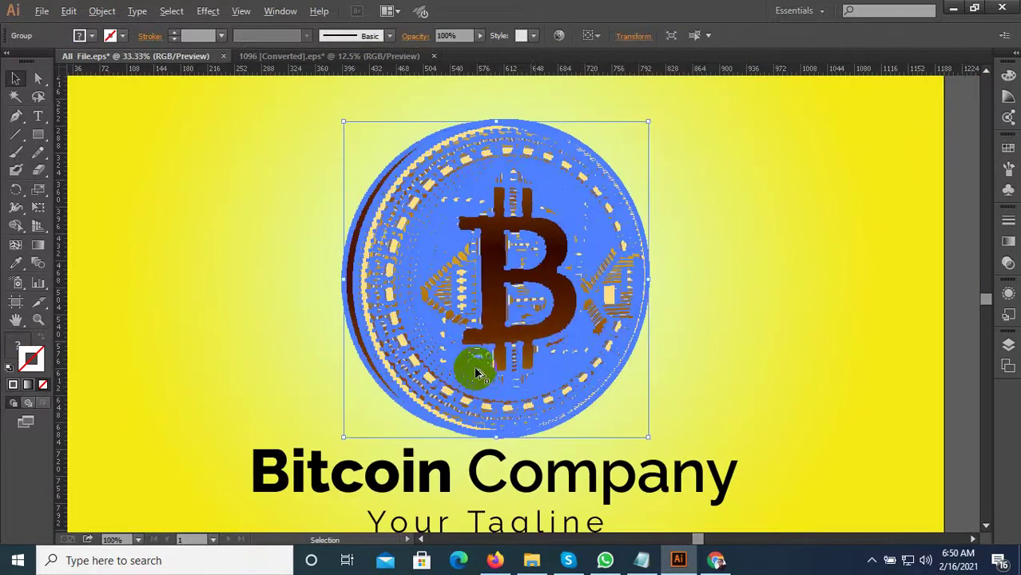
{"action": "scroll", "coordinate": [535, 342], "scroll_direction": "down", "scroll_amount": 3}
{"action": "left_click", "coordinate": [557, 440]}
{"action": "scroll", "coordinate": [575, 441], "scroll_direction": "up", "scroll_amount": 1}
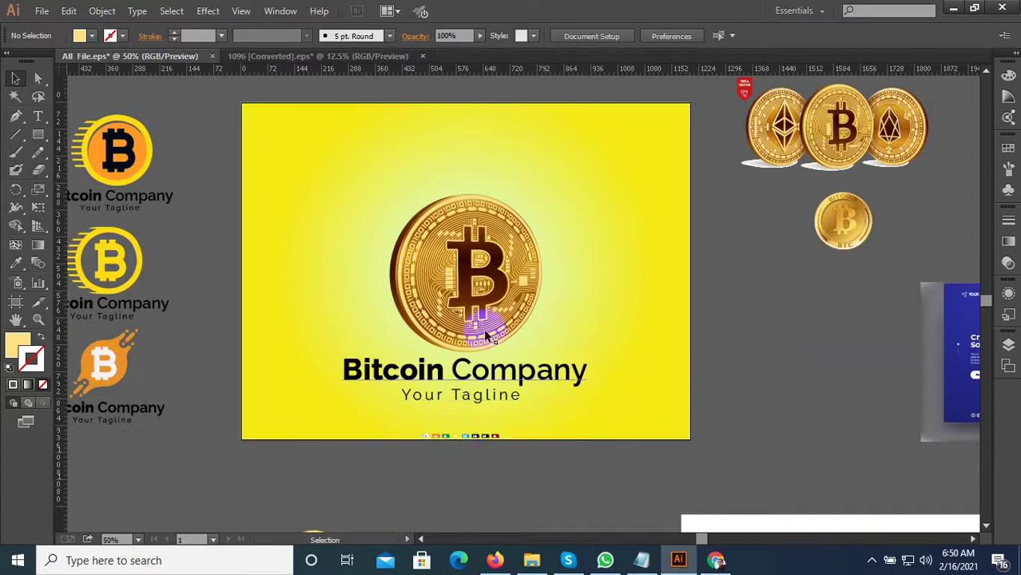
Scale the Bitcoin Company / Your Tagline text slightly smaller
{"action": "left_click", "coordinate": [471, 370]}
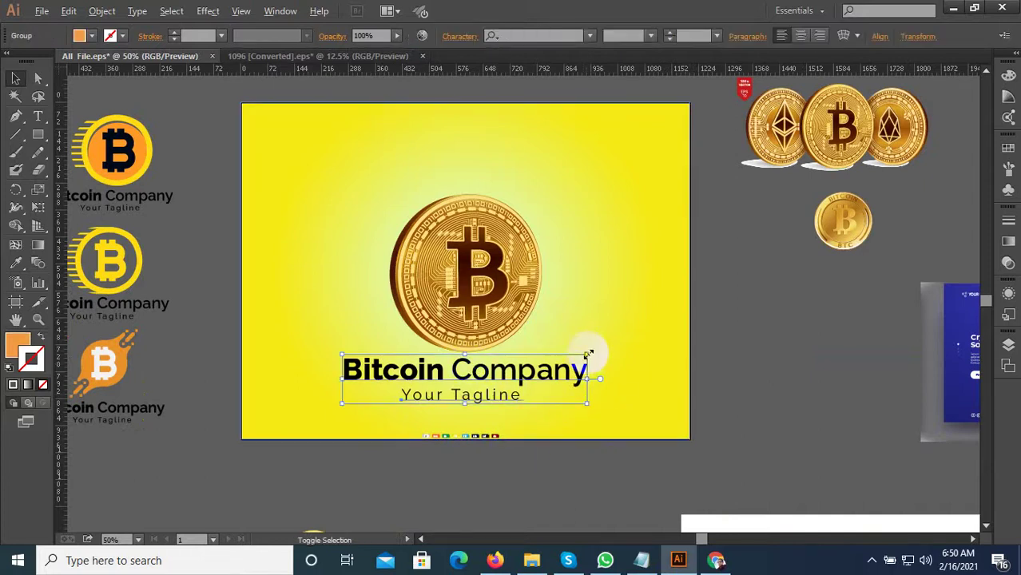
{"action": "left_click_drag", "start_coordinate": [589, 353], "coordinate": [572, 357]}
{"action": "left_click", "coordinate": [491, 476]}
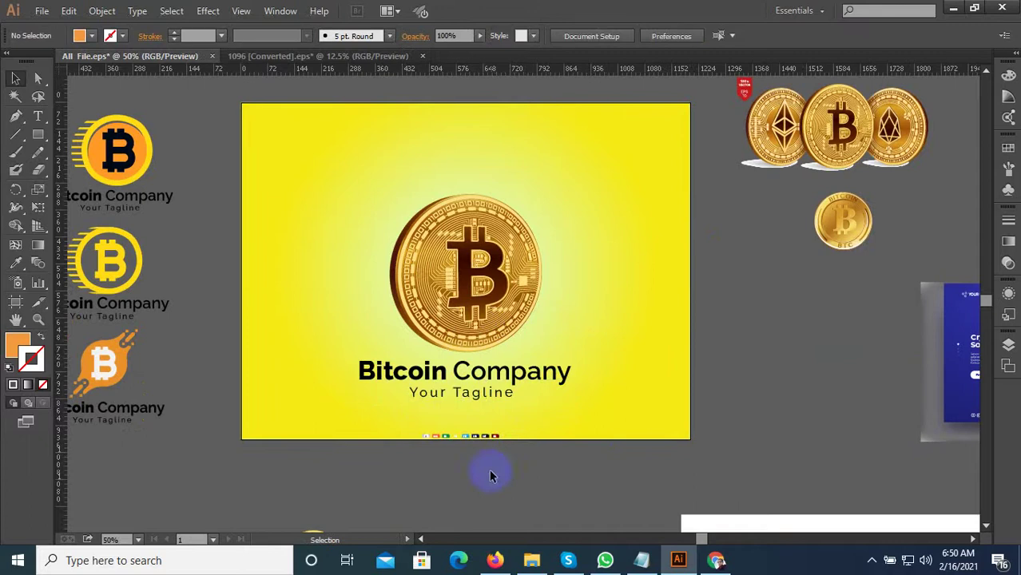
Centre the coin and text horizontally on the yellow artboard
{"action": "left_click_drag", "start_coordinate": [488, 475], "coordinate": [521, 277]}
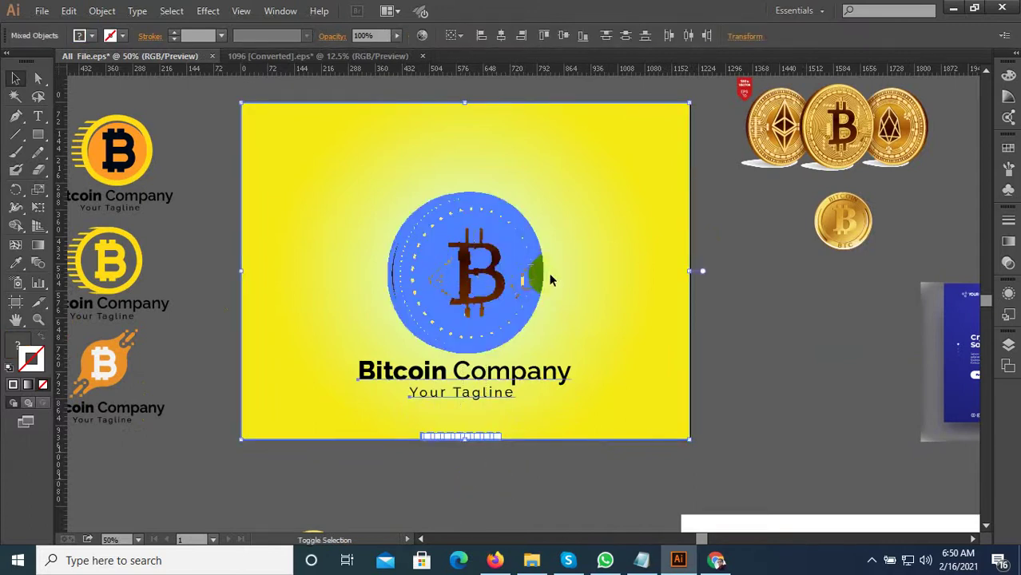
{"action": "left_click", "coordinate": [548, 279]}
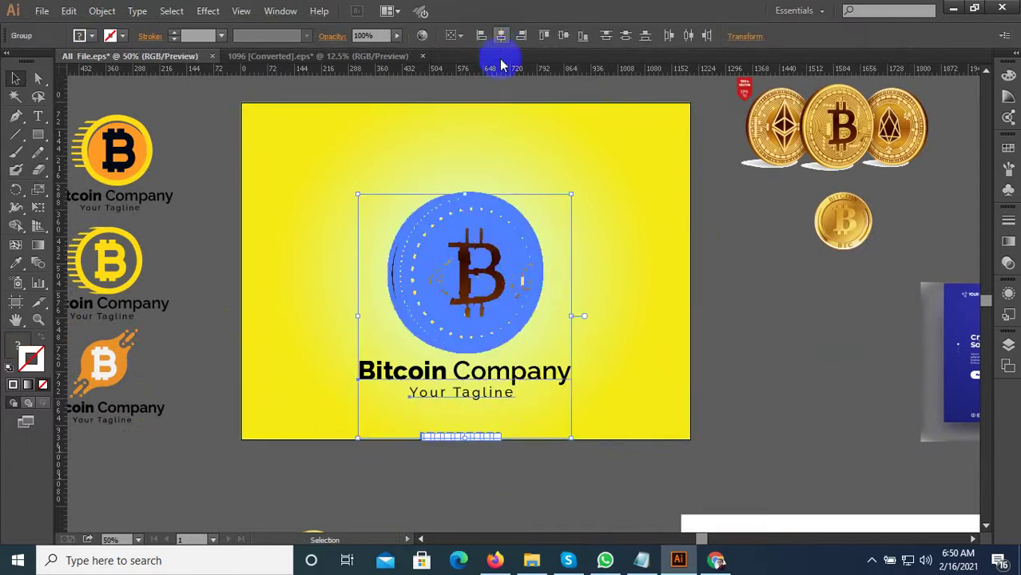
{"action": "left_click", "coordinate": [464, 477]}
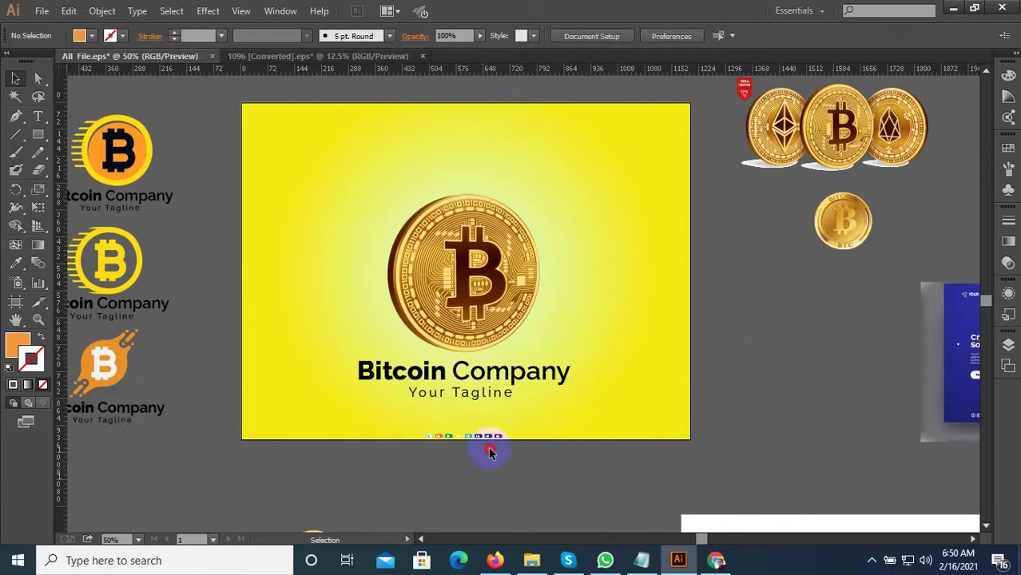
{"action": "left_click_drag", "start_coordinate": [489, 452], "coordinate": [471, 405]}
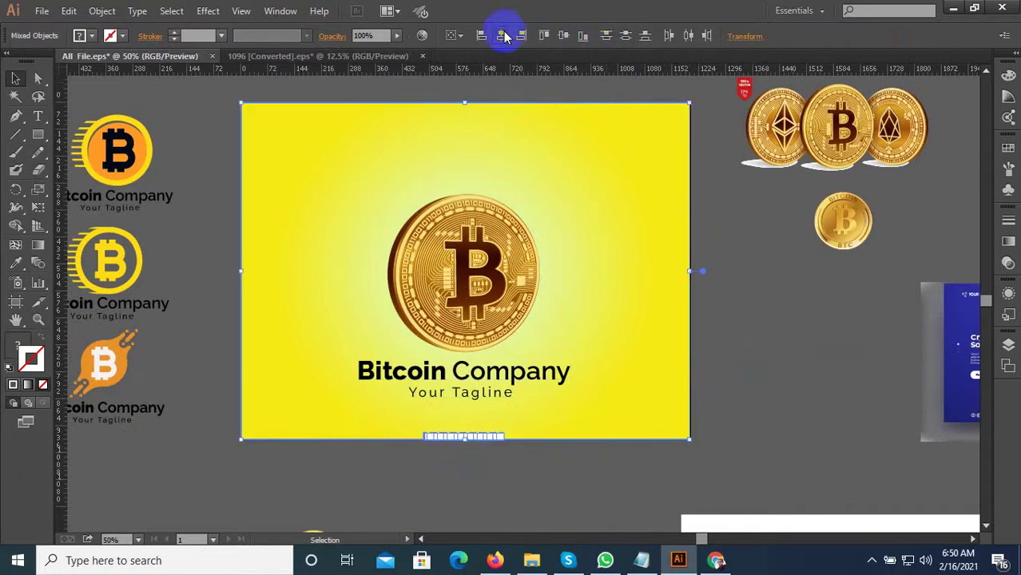
Snap the yellow background's left edge about 2 px onto the artboard's bottom-left corner
{"action": "scroll", "coordinate": [231, 454], "scroll_direction": "up", "scroll_amount": 4}
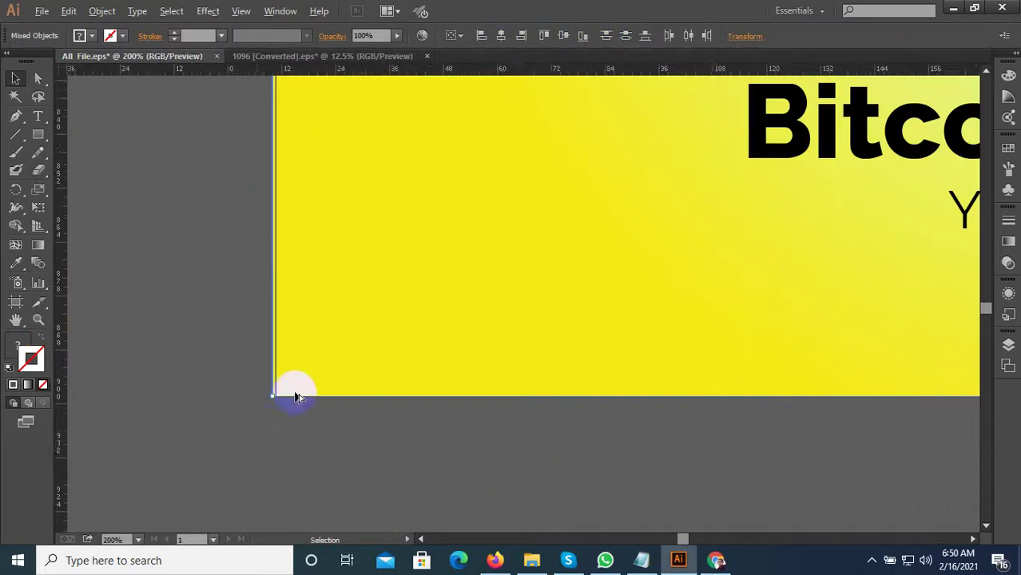
{"action": "scroll", "coordinate": [239, 400], "scroll_direction": "up", "scroll_amount": 5}
{"action": "scroll", "coordinate": [199, 408], "scroll_direction": "up", "scroll_amount": 5}
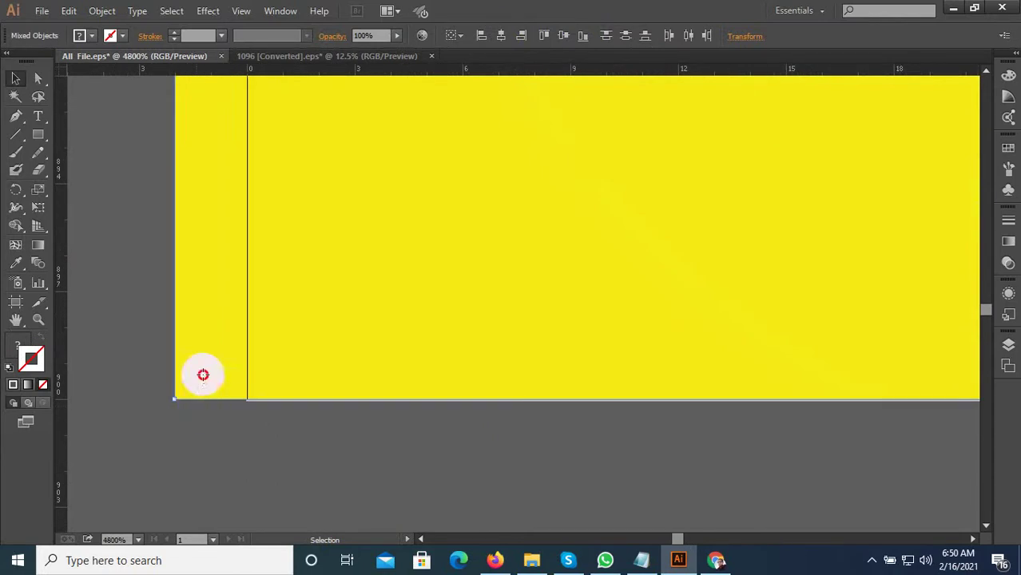
{"action": "mouse_move", "coordinate": [203, 375]}
{"action": "left_mouse_down"}
{"action": "mouse_move", "coordinate": [253, 427]}
{"action": "mouse_move", "coordinate": [251, 411]}
{"action": "left_mouse_up"}
{"action": "scroll", "coordinate": [251, 412], "scroll_direction": "down", "scroll_amount": 7}
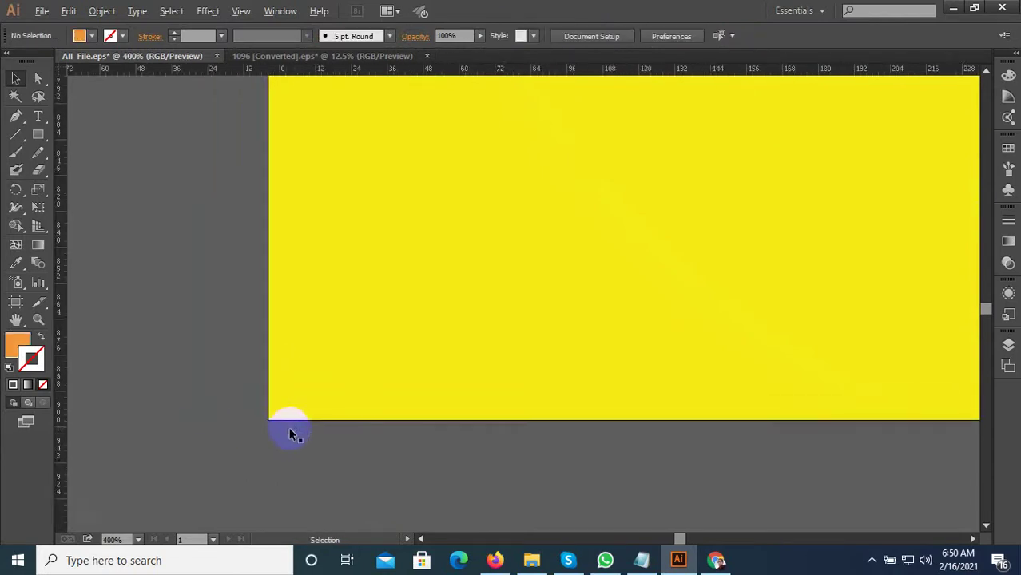
{"action": "scroll", "coordinate": [416, 391], "scroll_direction": "down", "scroll_amount": 5}
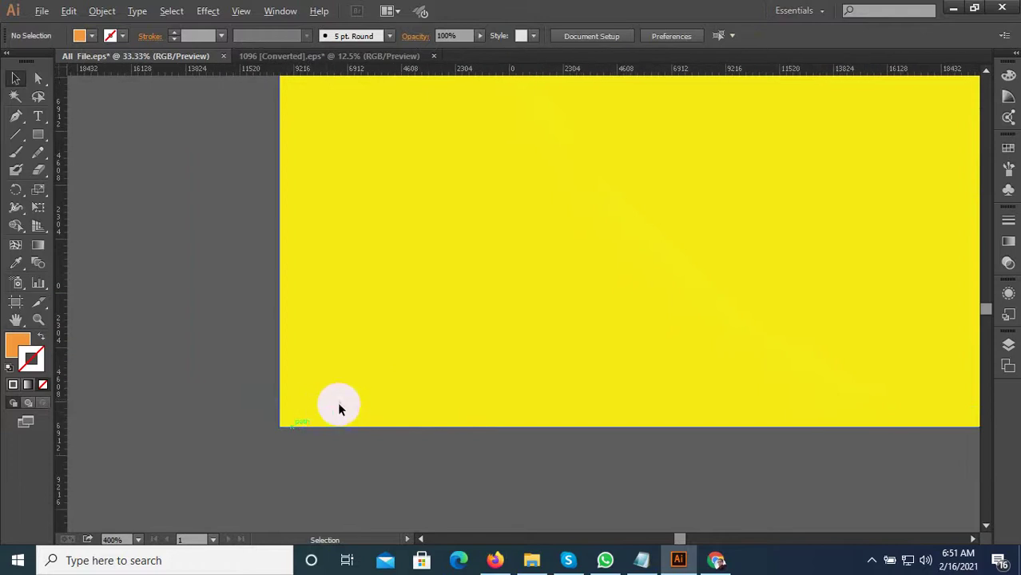
{"action": "scroll", "coordinate": [363, 409], "scroll_direction": "down", "scroll_amount": 5}
{"action": "scroll", "coordinate": [370, 362], "scroll_direction": "up", "scroll_amount": 2}
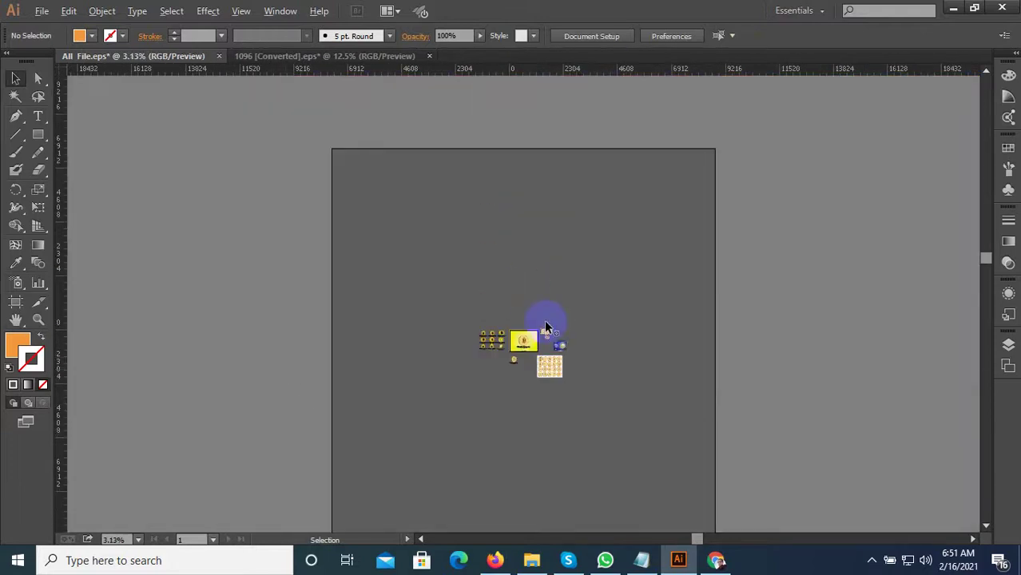
{"action": "scroll", "coordinate": [513, 376], "scroll_direction": "up", "scroll_amount": 3}
{"action": "scroll", "coordinate": [518, 368], "scroll_direction": "up", "scroll_amount": 3}
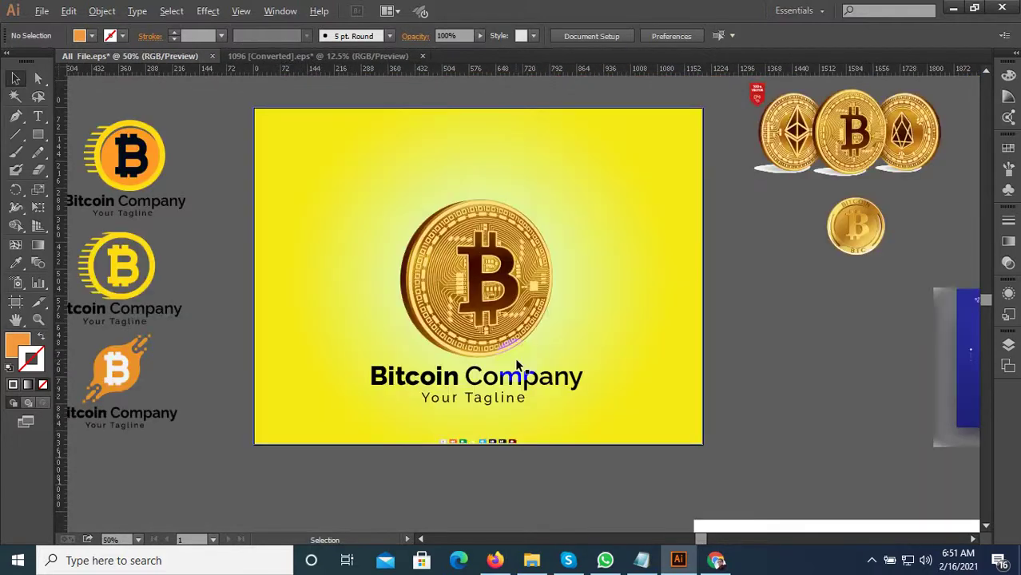
{"action": "scroll", "coordinate": [505, 365], "scroll_direction": "down", "scroll_amount": 1}
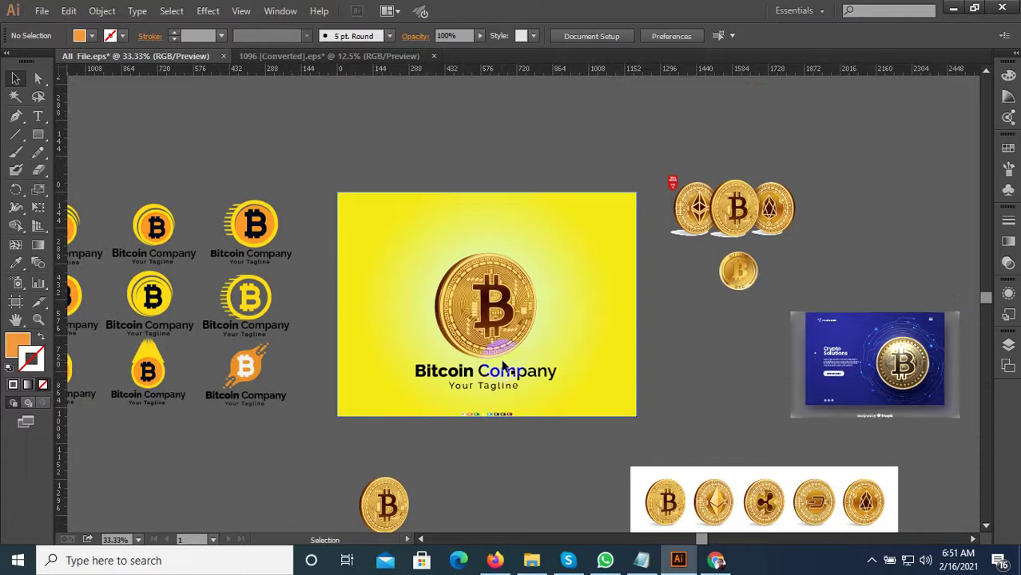
Close 1096 [Converted].eps without saving its changes
{"action": "left_click", "coordinate": [363, 51]}
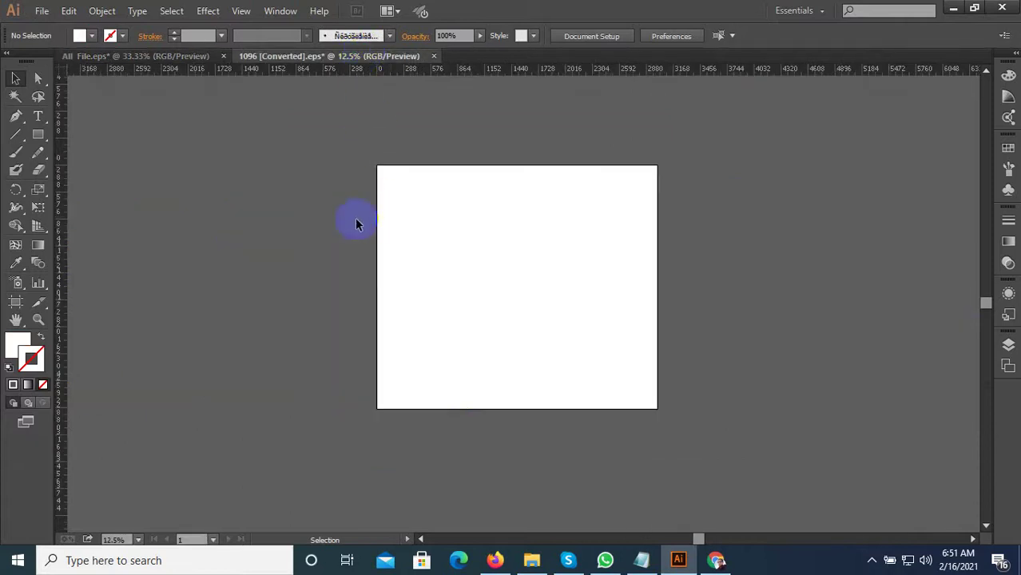
{"action": "left_click", "coordinate": [434, 56]}
{"action": "left_click", "coordinate": [584, 296]}
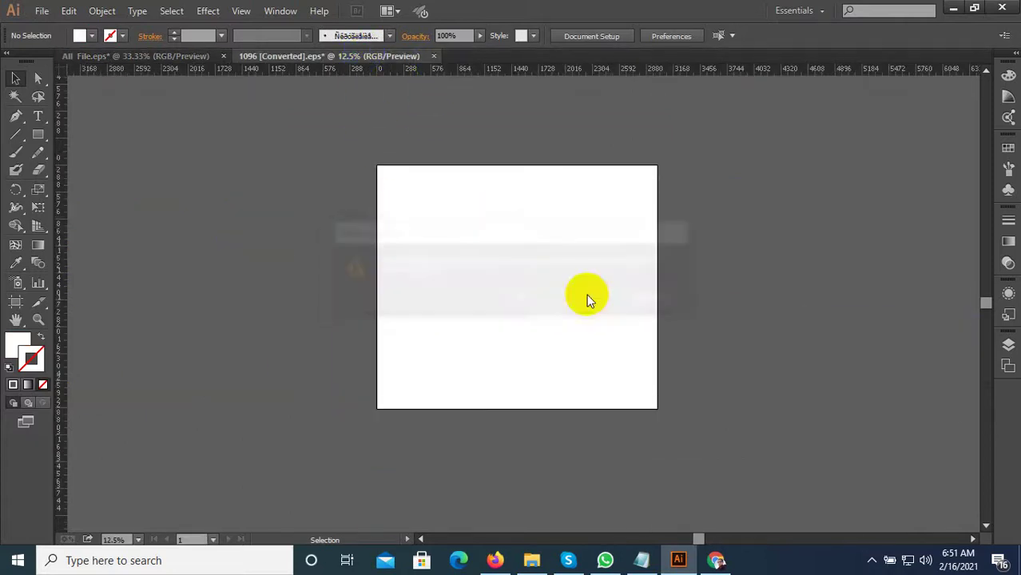
{"action": "scroll", "coordinate": [386, 251], "scroll_direction": "down", "scroll_amount": 1}
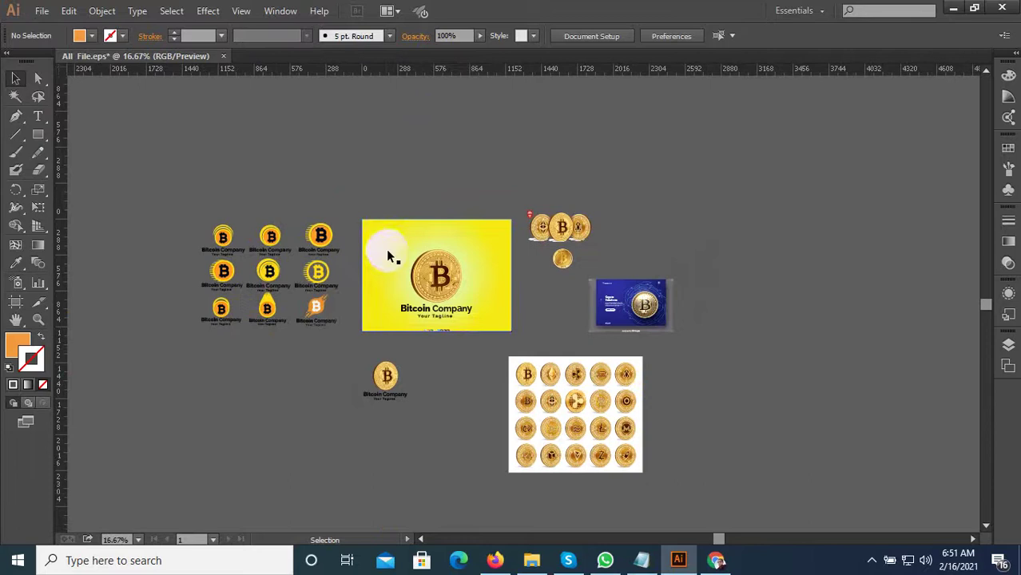
Operate the taskbar tray popup while Bitcoin.eps stays open with the finished logo
{"action": "left_click", "coordinate": [871, 563]}
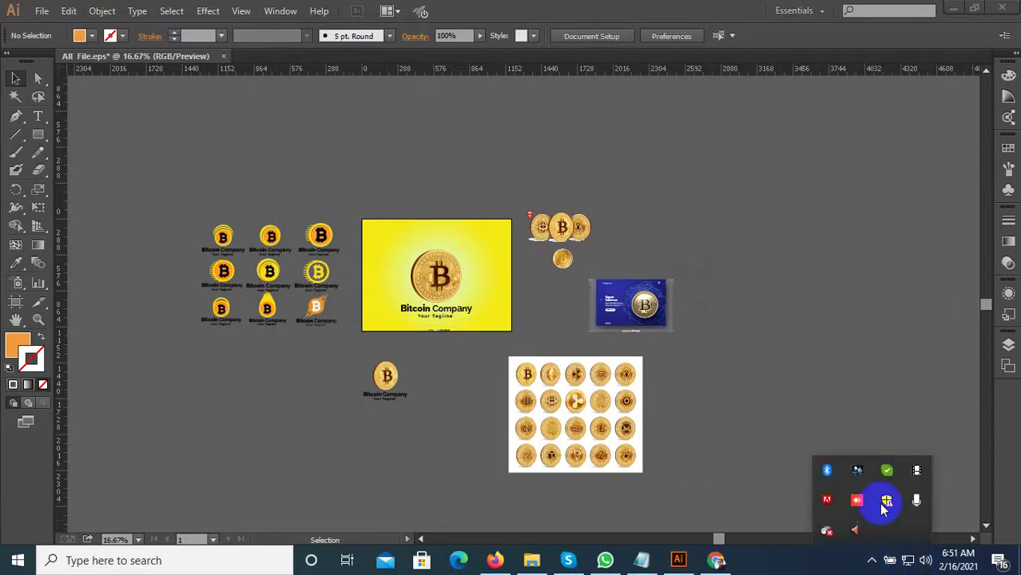
{"action": "left_click", "coordinate": [911, 469]}
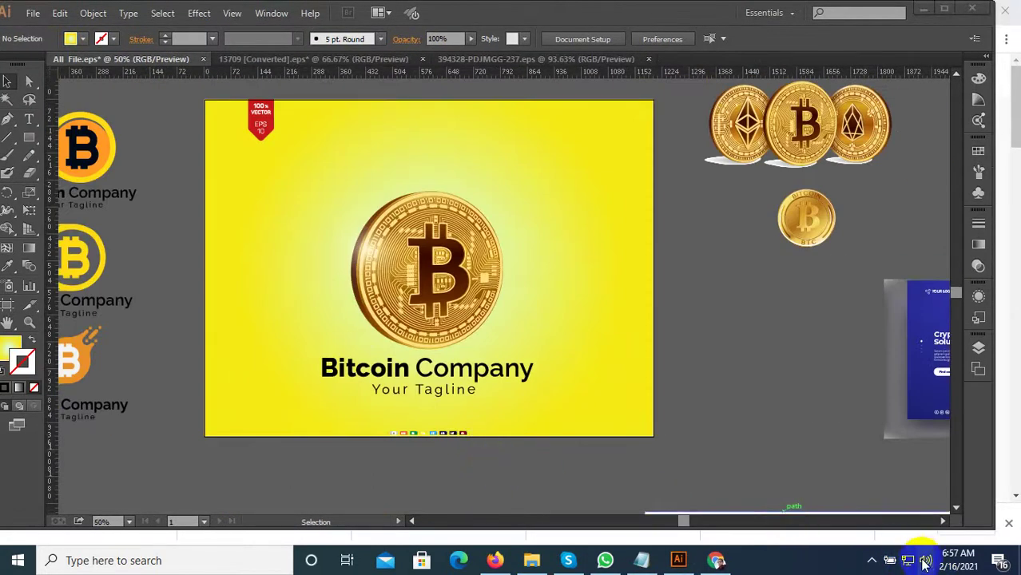
{"action": "left_click", "coordinate": [871, 560]}
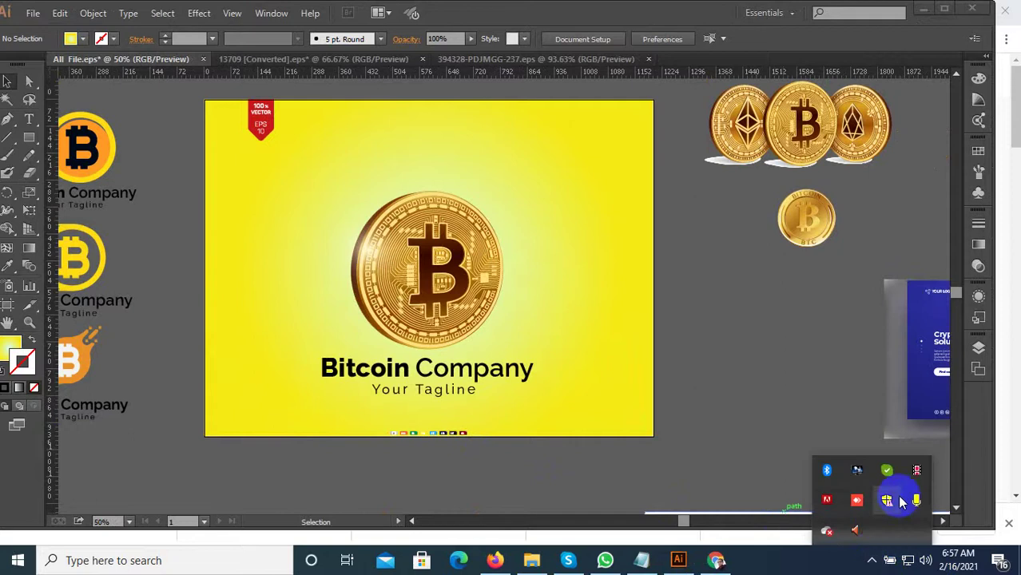
{"action": "left_click", "coordinate": [901, 493]}
{"action": "scroll", "coordinate": [515, 322], "scroll_direction": "up", "scroll_amount": 1}
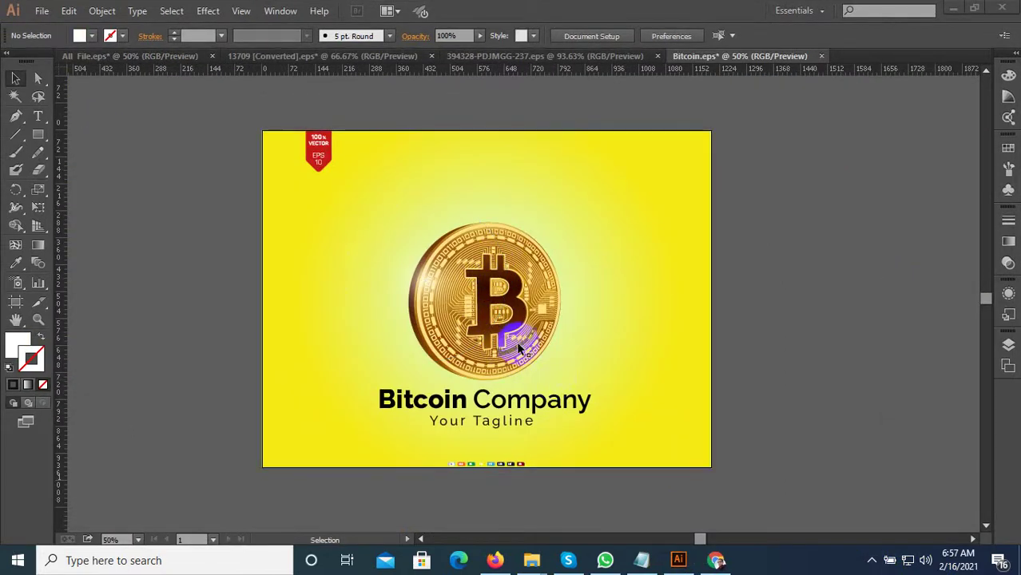
{"action": "left_click", "coordinate": [883, 477]}
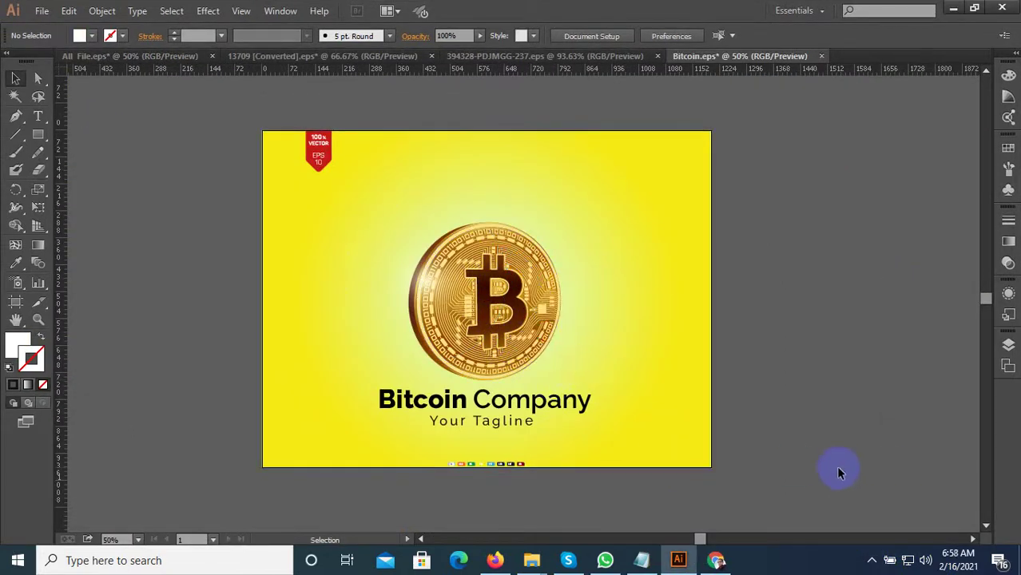
Save the design as 'Bitcoin 13' in DOLAR as an Illustrator CS6 EPS, accepting the legacy warning
{"action": "key", "text": "ctrl+shift+s"}
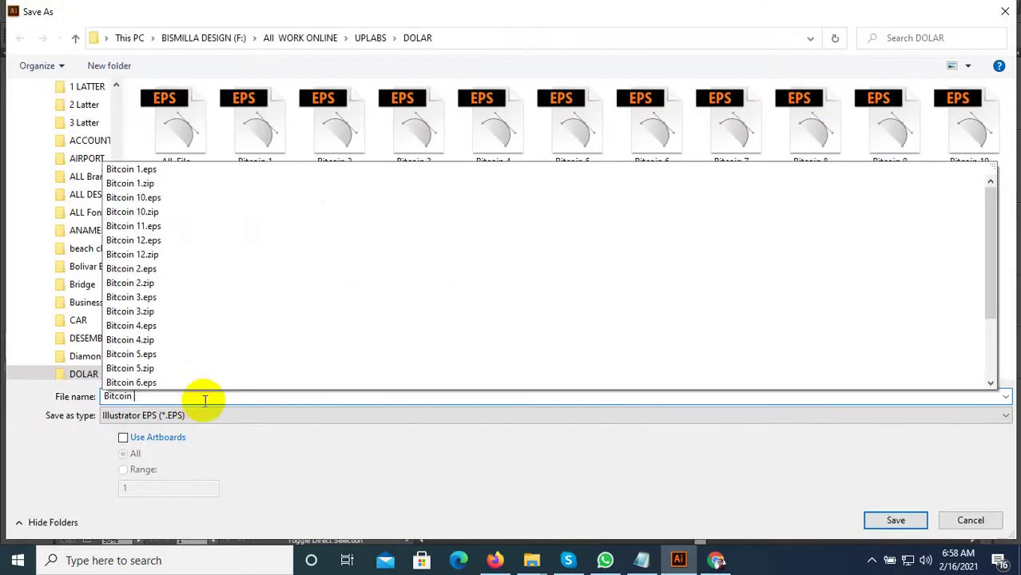
{"action": "type", "text": "13"}
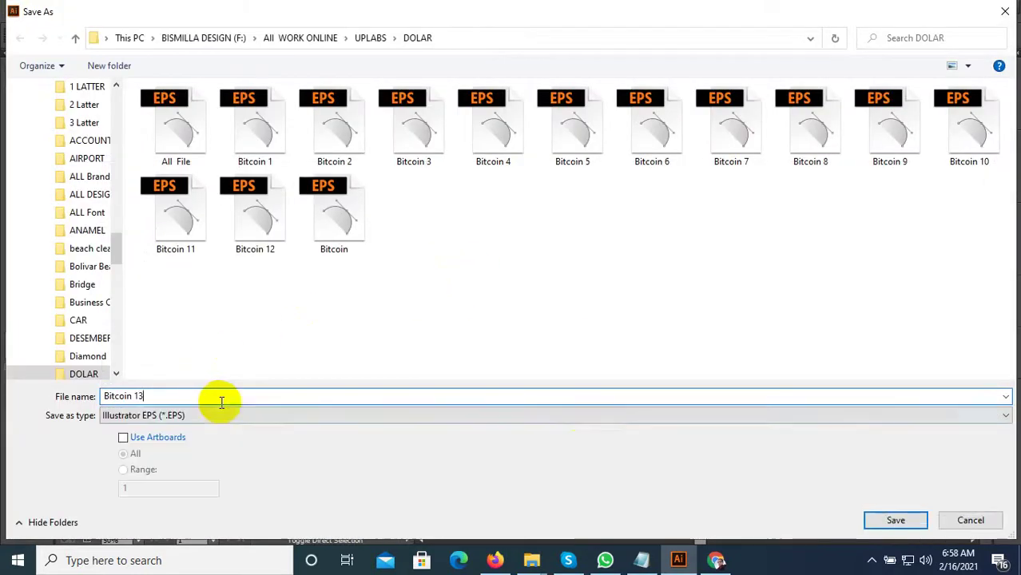
{"action": "left_click", "coordinate": [893, 520]}
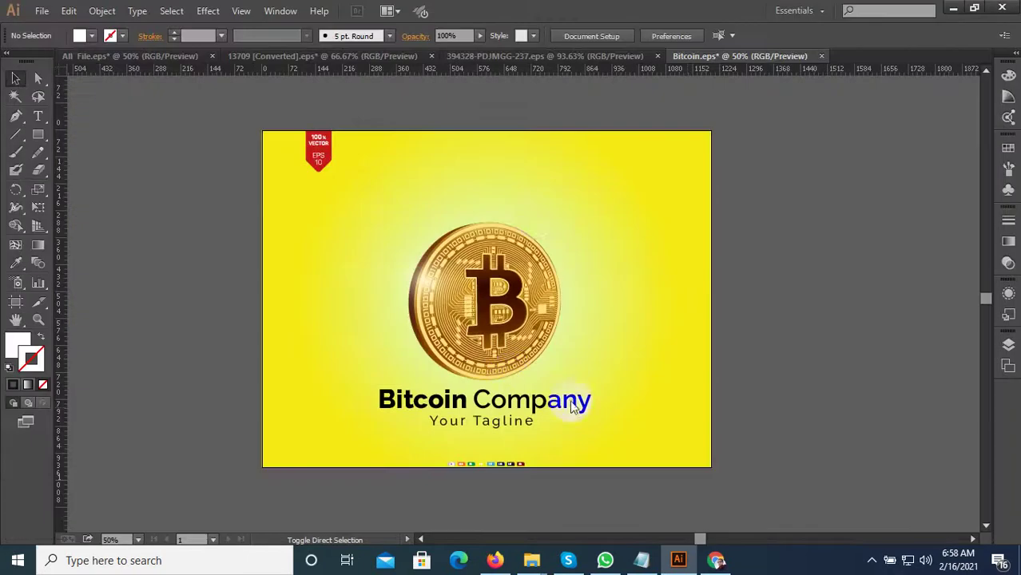
{"action": "left_click", "coordinate": [511, 72]}
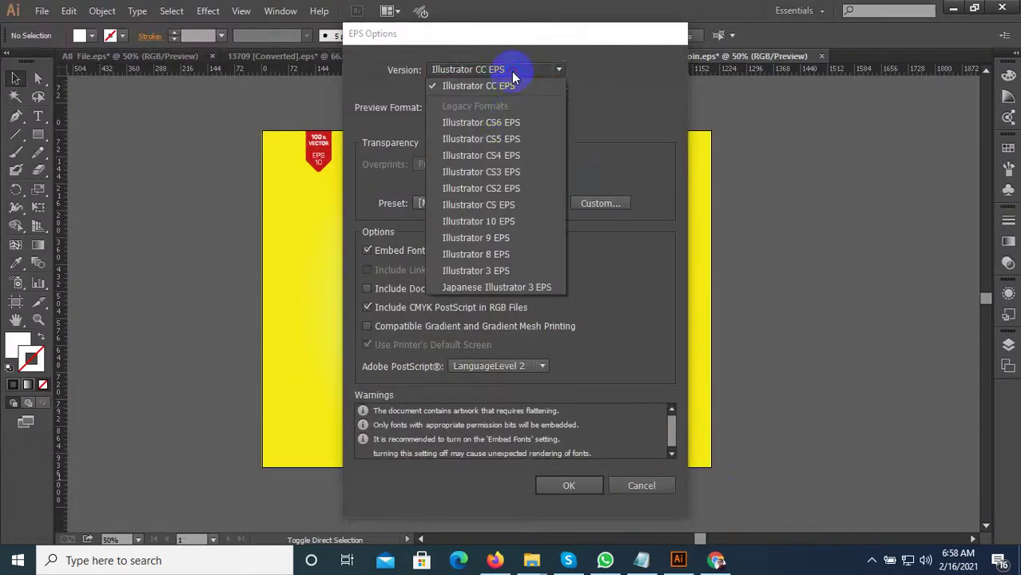
{"action": "left_click", "coordinate": [512, 122]}
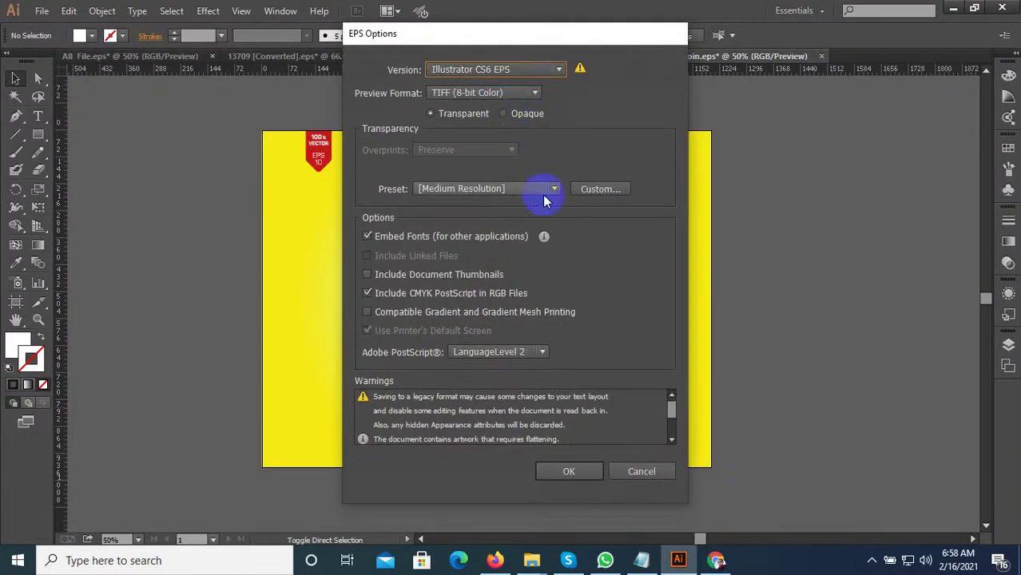
{"action": "left_click", "coordinate": [568, 471]}
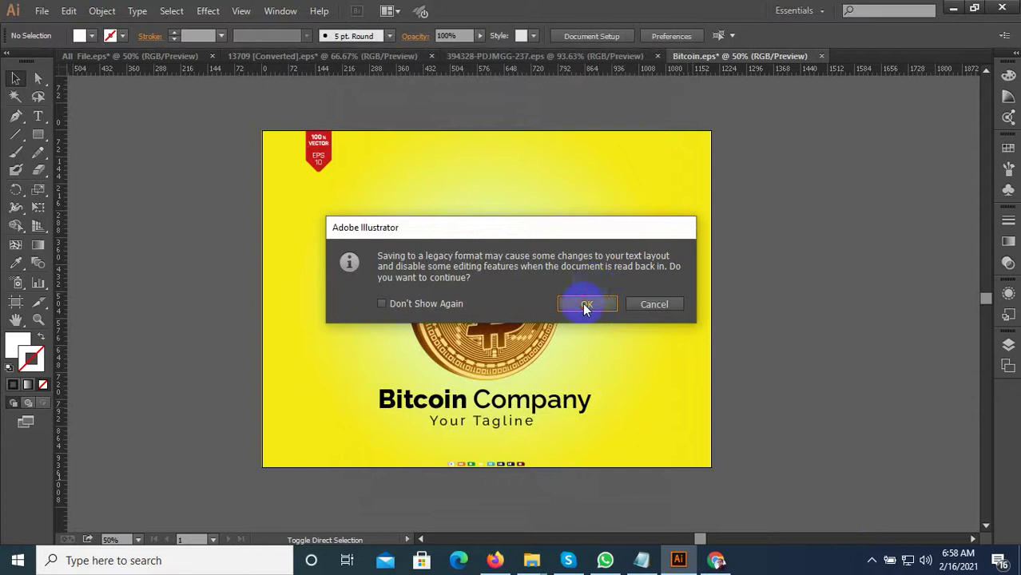
{"action": "left_click", "coordinate": [585, 307]}
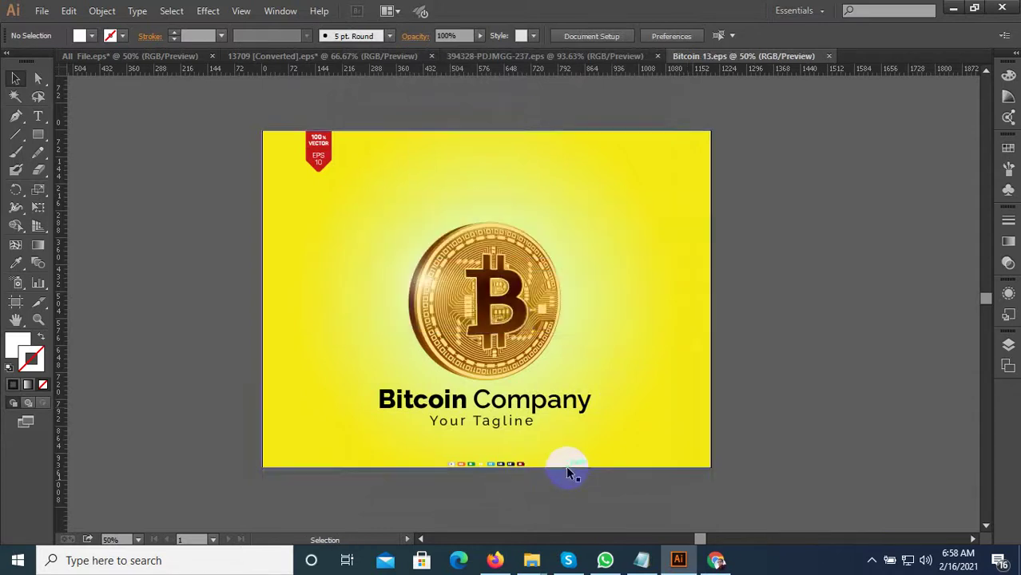
Export a JPEG High 'Bitcoin-13' into BISMILLA DESIGN > All WORK ONLINE > UPLABS > DOLAR
{"action": "key", "text": "ctrl+alt+shift+s"}
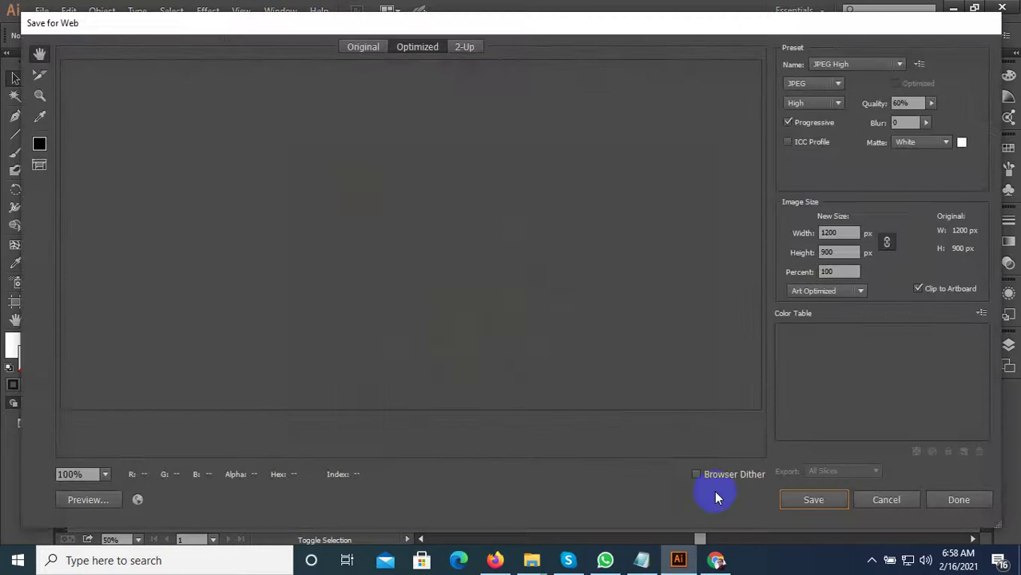
{"action": "left_click", "coordinate": [813, 500]}
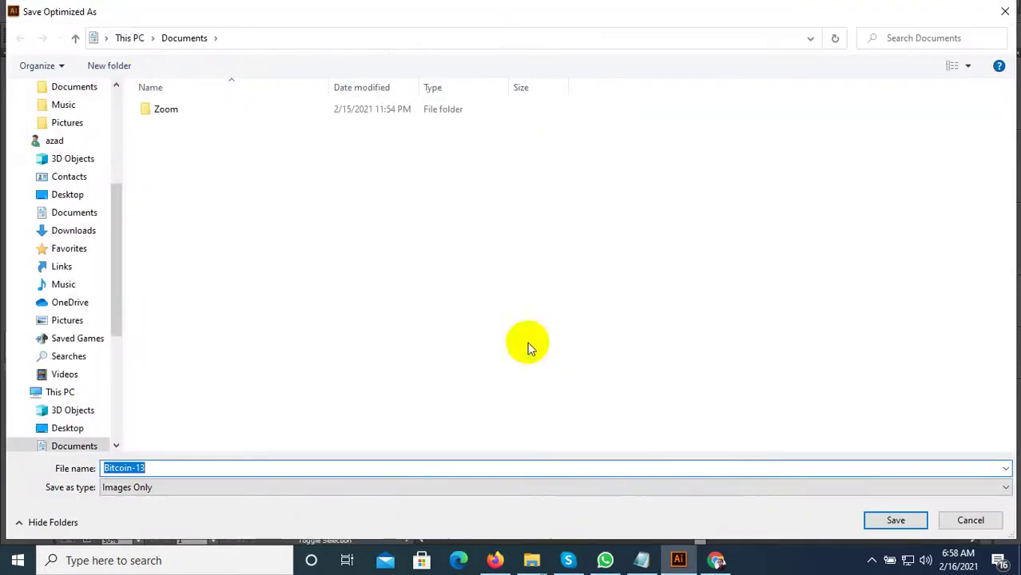
{"action": "left_click", "coordinate": [131, 37]}
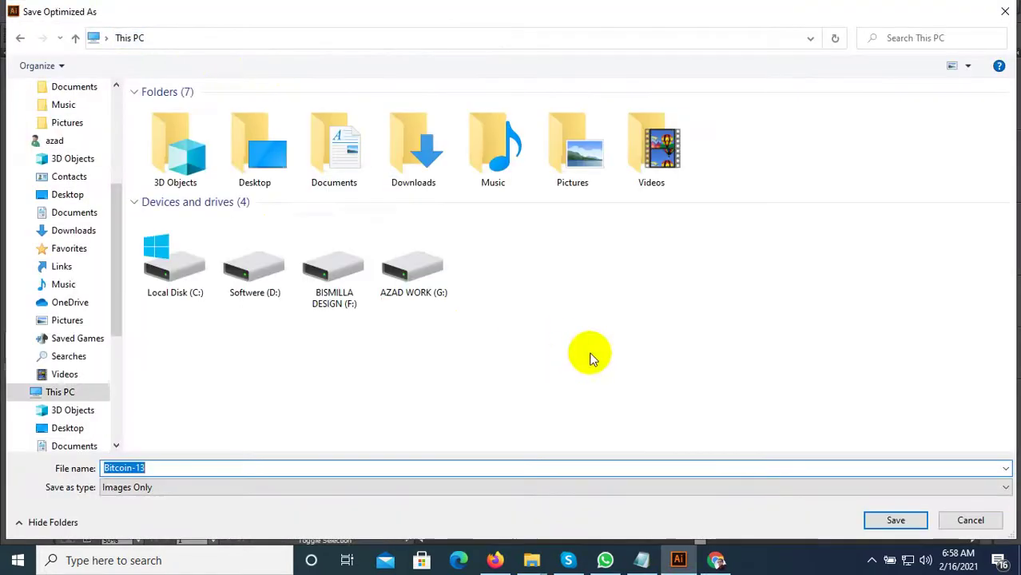
{"action": "double_click", "coordinate": [360, 276]}
{"action": "double_click", "coordinate": [271, 171]}
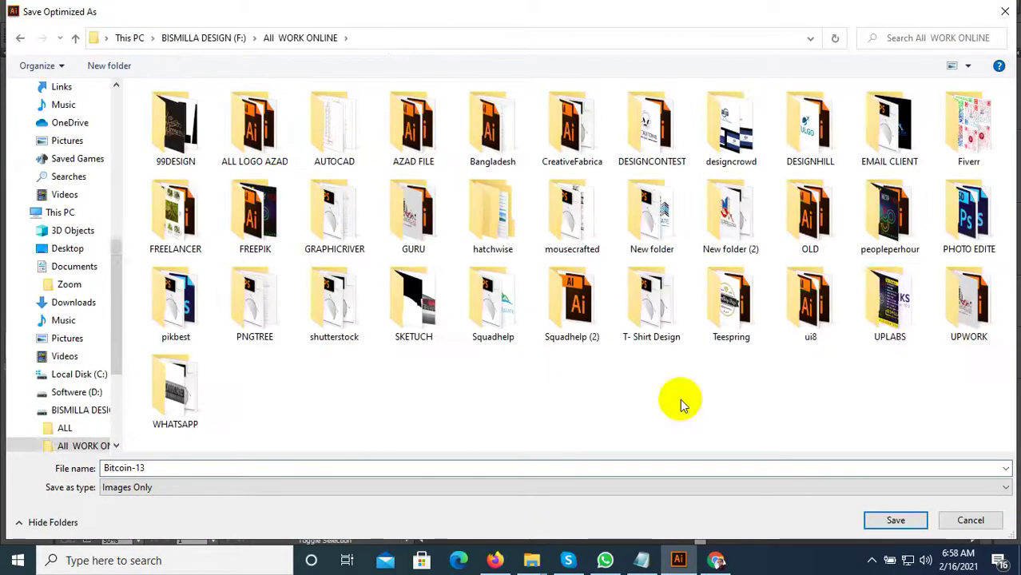
{"action": "double_click", "coordinate": [891, 330]}
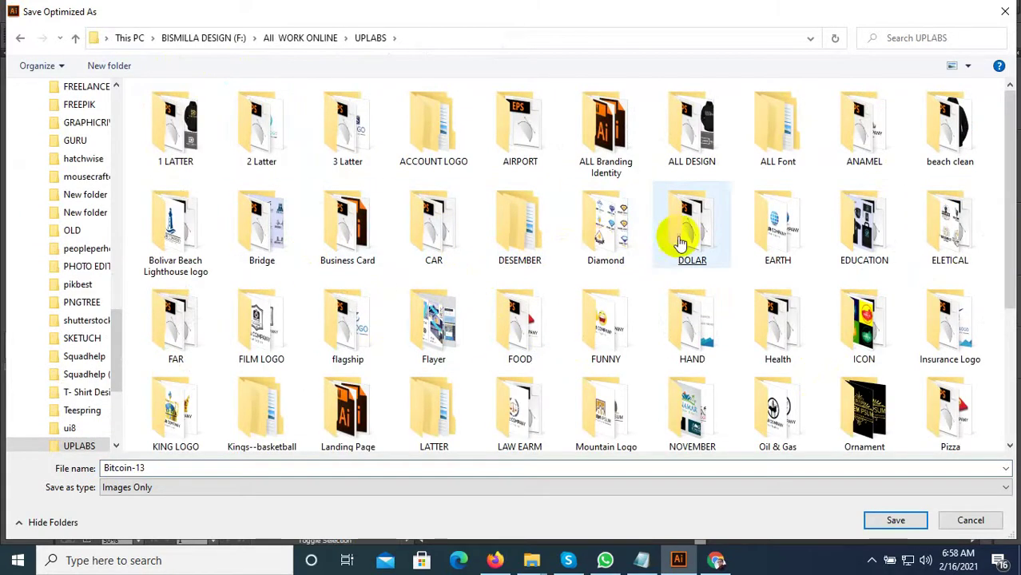
{"action": "double_click", "coordinate": [677, 232]}
{"action": "scroll", "coordinate": [781, 432], "scroll_direction": "down", "scroll_amount": 5}
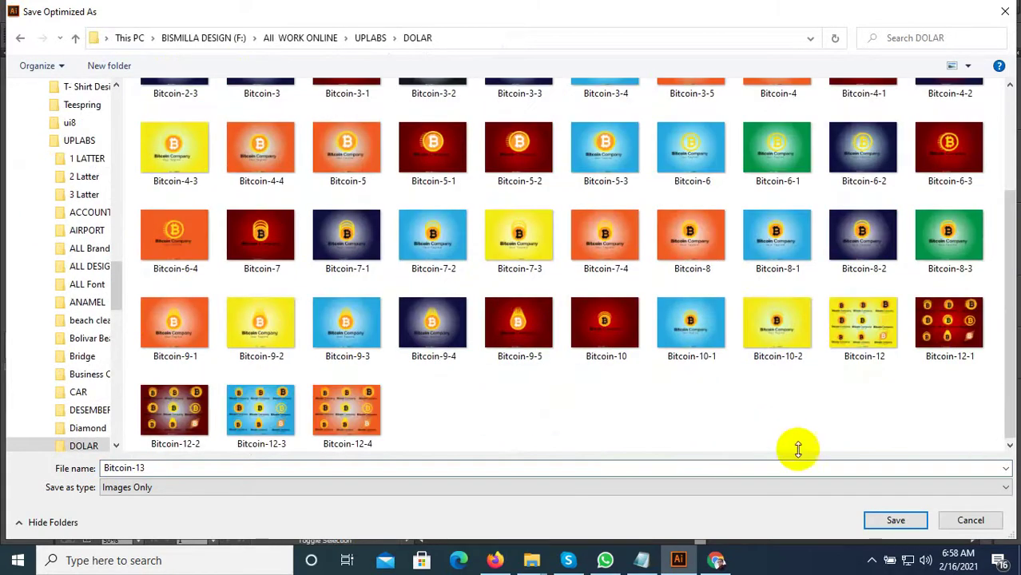
{"action": "left_click", "coordinate": [896, 522]}
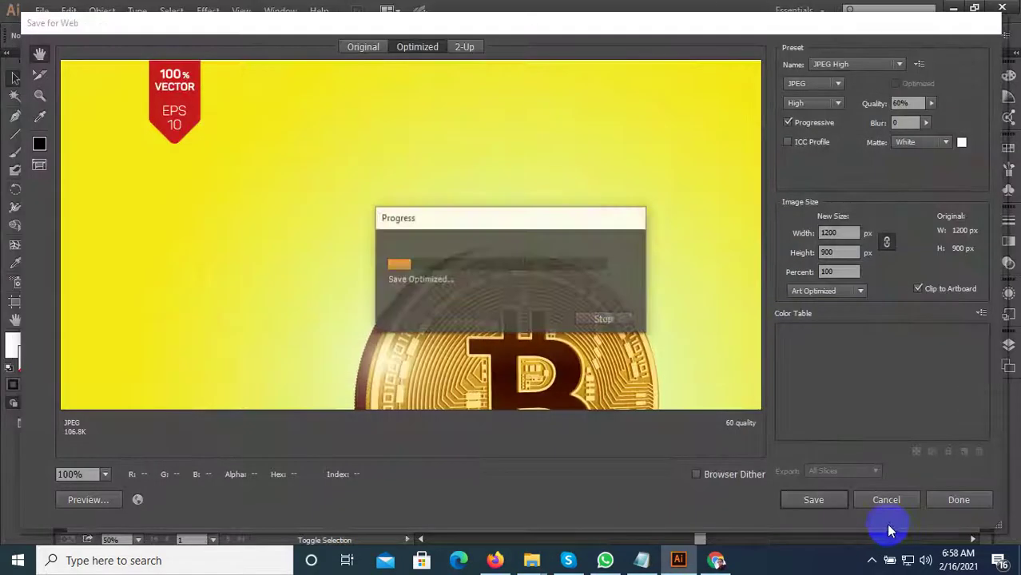
{"action": "scroll", "coordinate": [539, 472], "scroll_direction": "up", "scroll_amount": 3}
Fill the background rectangle with the JPG badge's dark red using the Eyedropper
{"action": "scroll", "coordinate": [531, 413], "scroll_direction": "down", "scroll_amount": 1}
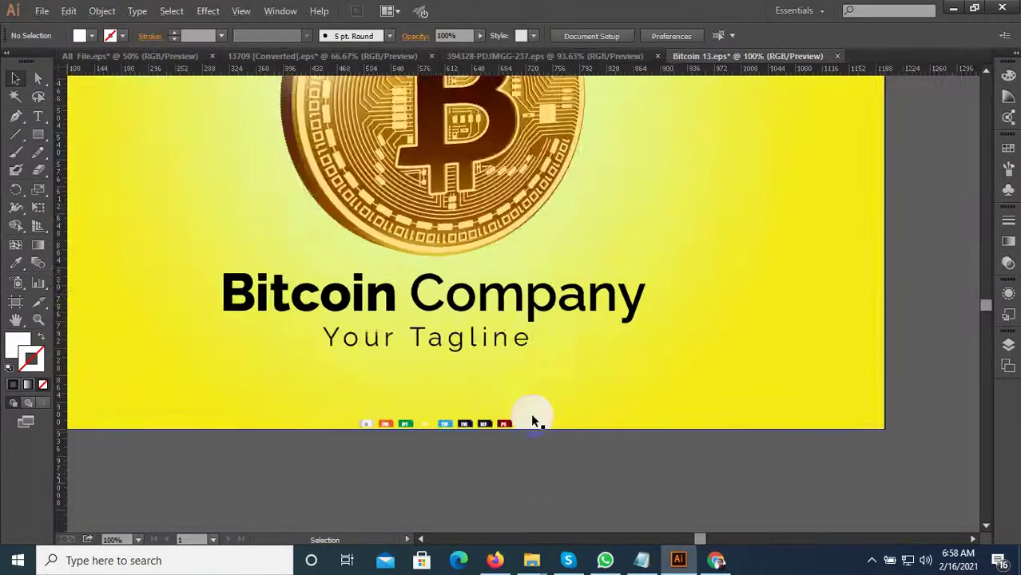
{"action": "scroll", "coordinate": [535, 420], "scroll_direction": "up", "scroll_amount": 3}
{"action": "left_click", "coordinate": [540, 347]}
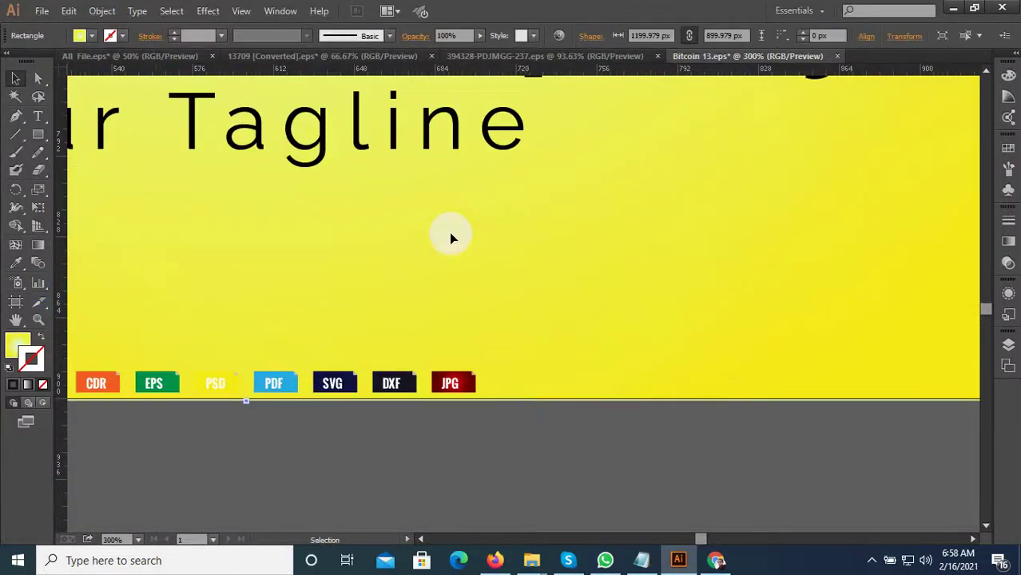
{"action": "left_click", "coordinate": [13, 266]}
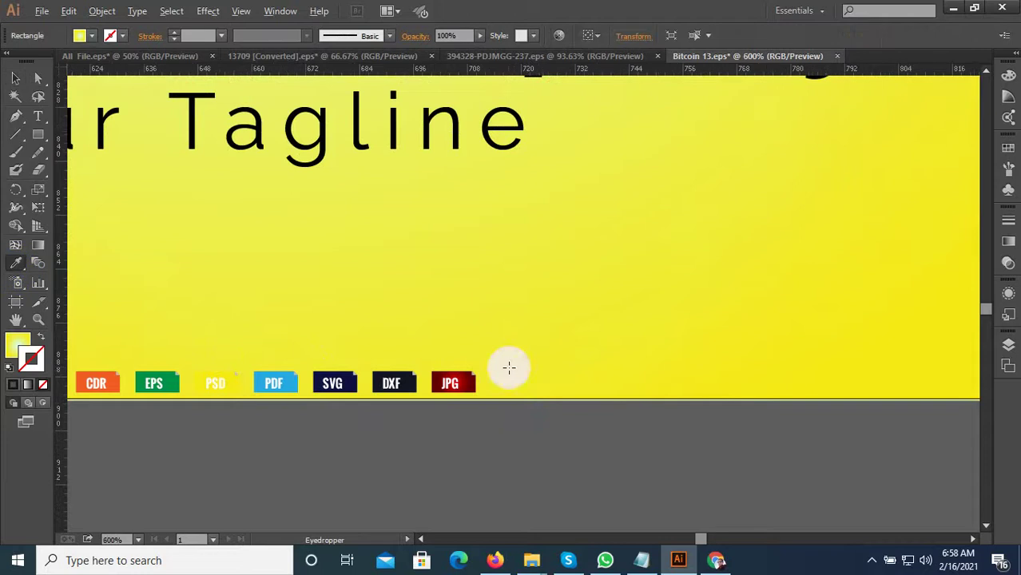
{"action": "scroll", "coordinate": [508, 364], "scroll_direction": "up", "scroll_amount": 2}
{"action": "left_click", "coordinate": [424, 402]}
{"action": "scroll", "coordinate": [552, 468], "scroll_direction": "down", "scroll_amount": 4}
{"action": "scroll", "coordinate": [552, 468], "scroll_direction": "down", "scroll_amount": 3}
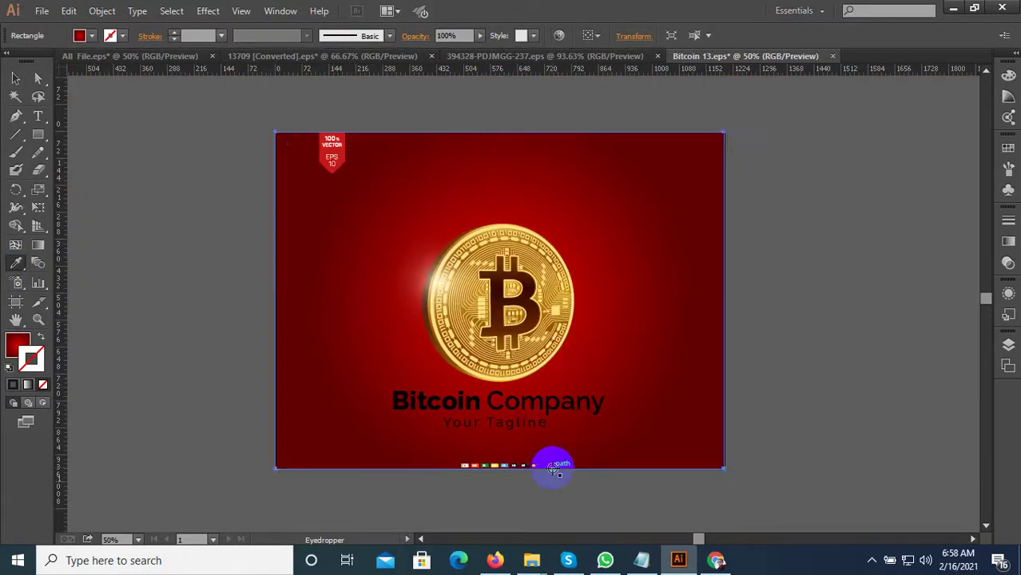
Export the dark-red version as the JPEG 'Bitcoin-13 1' in DOLAR
{"action": "key", "text": "ctrl+alt+shift+s"}
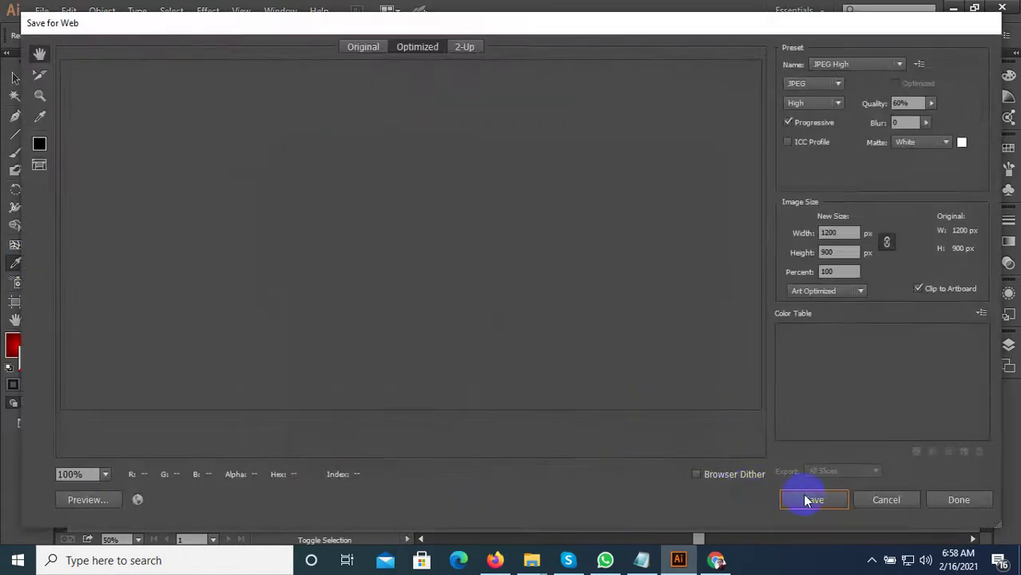
{"action": "left_click", "coordinate": [807, 500]}
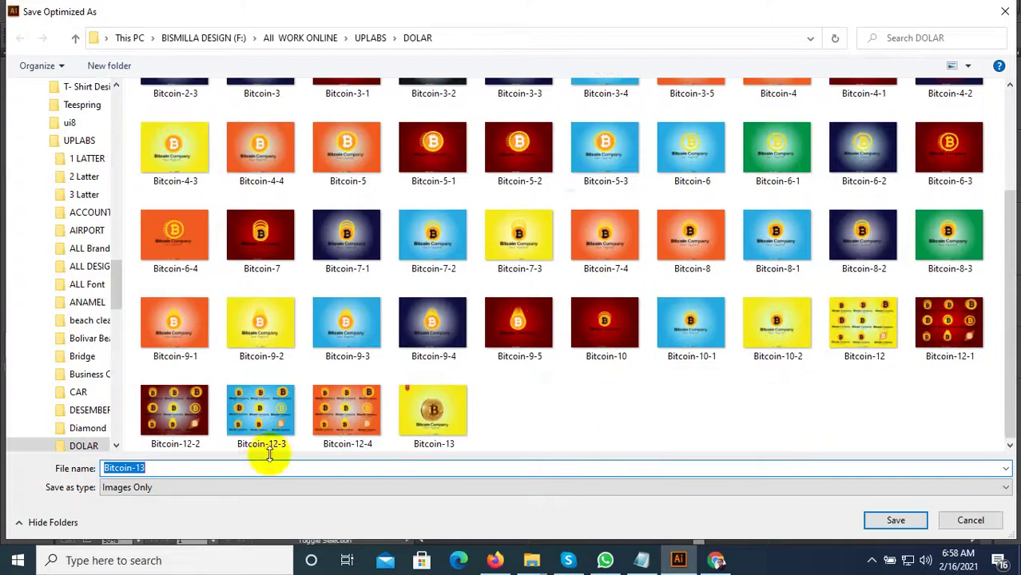
{"action": "left_click", "coordinate": [224, 467]}
{"action": "type", "text": "1"}
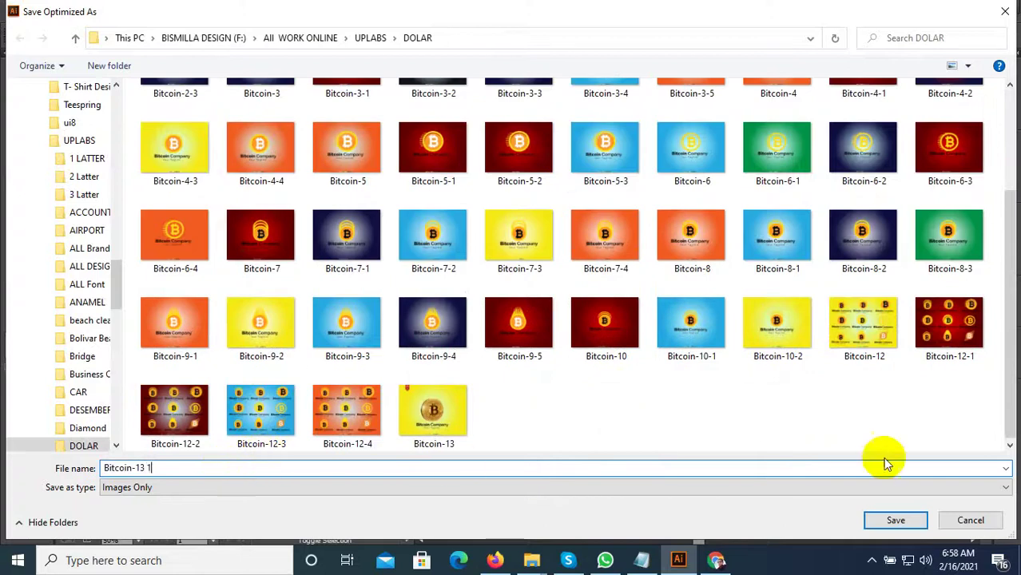
{"action": "left_click", "coordinate": [894, 520]}
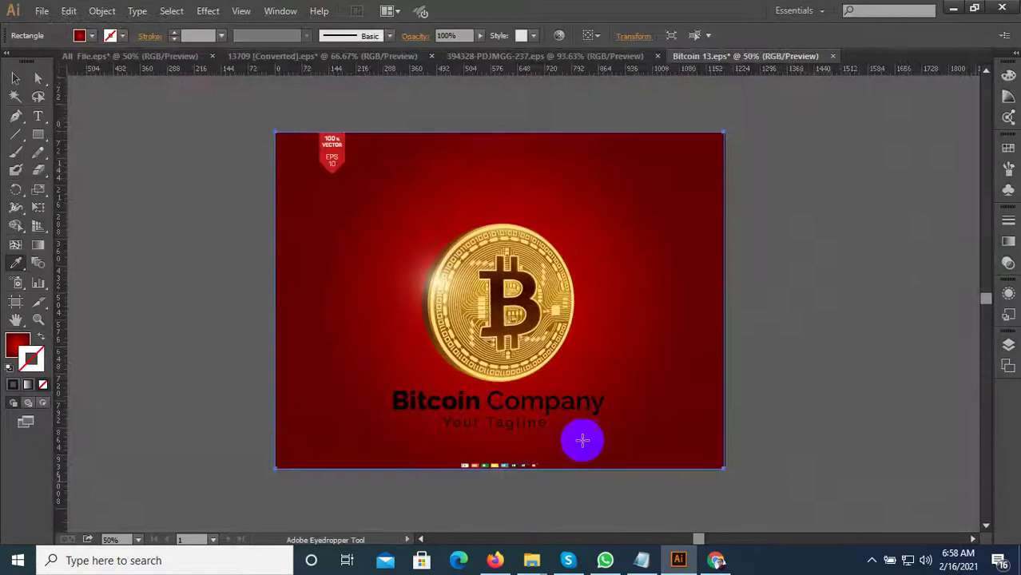
Bring up the gradient settings and give the JPG badge the background's red with the Eyedropper
{"action": "scroll", "coordinate": [523, 471], "scroll_direction": "up", "scroll_amount": 3}
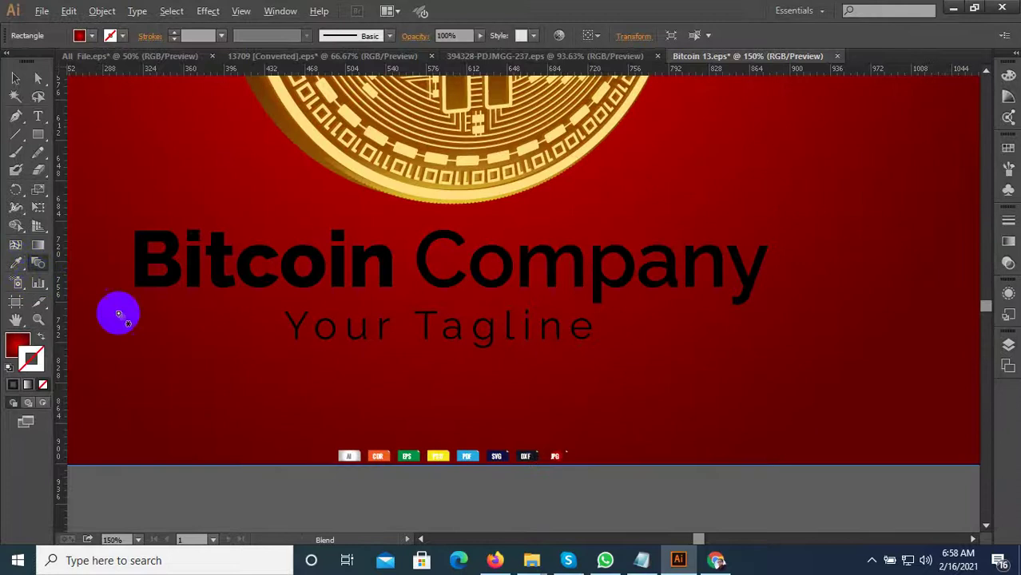
{"action": "left_click", "coordinate": [13, 267]}
{"action": "scroll", "coordinate": [475, 436], "scroll_direction": "up", "scroll_amount": 3}
{"action": "scroll", "coordinate": [546, 466], "scroll_direction": "up", "scroll_amount": 2}
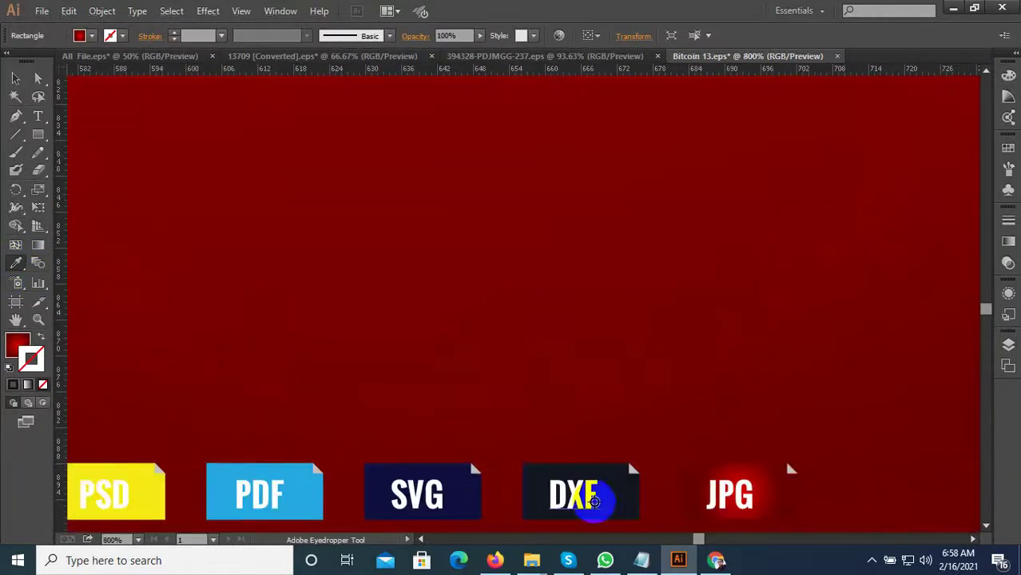
{"action": "left_click", "coordinate": [1009, 242]}
{"action": "left_click", "coordinate": [969, 312]}
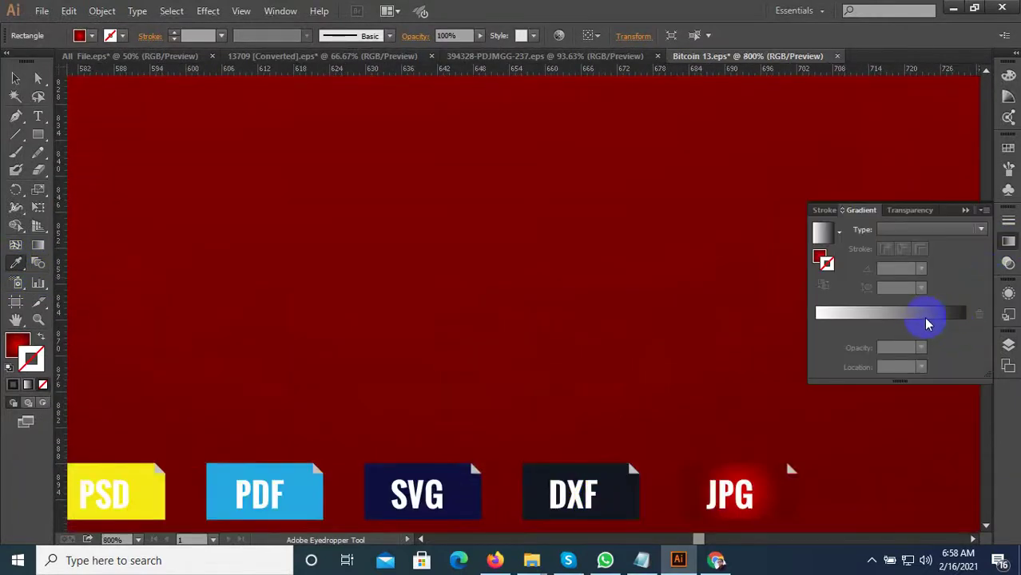
{"action": "left_click", "coordinate": [735, 470]}
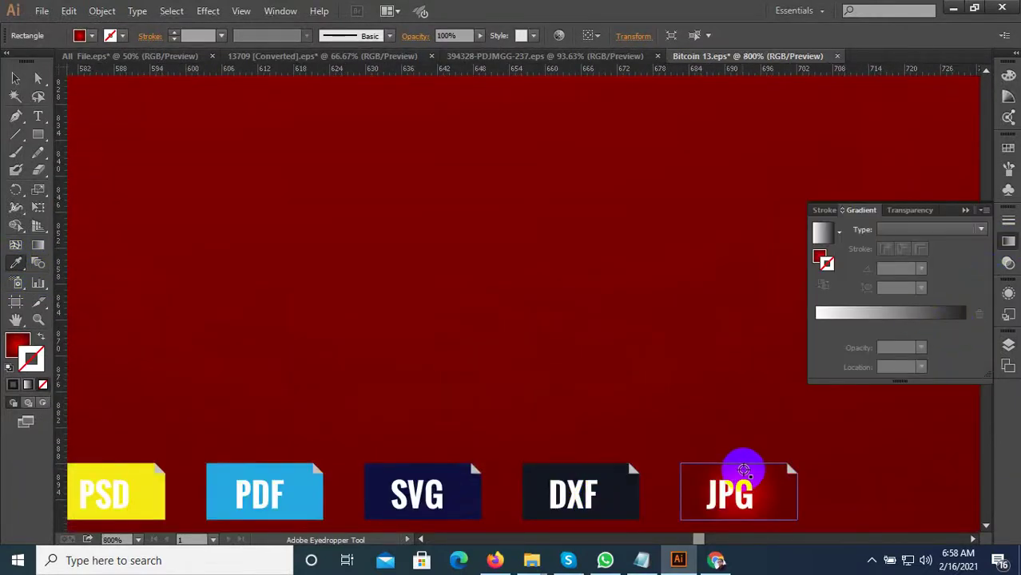
{"action": "left_click", "coordinate": [572, 375]}
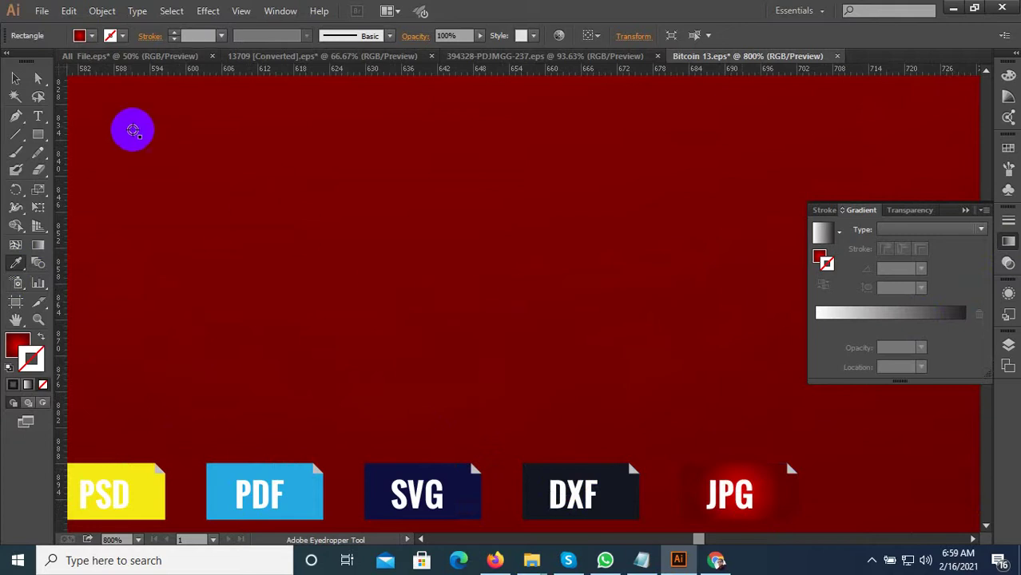
Apply a radial gradient to the background and sample the DXF badge's maroon into its right stop
{"action": "left_click", "coordinate": [16, 78]}
{"action": "left_click", "coordinate": [822, 232]}
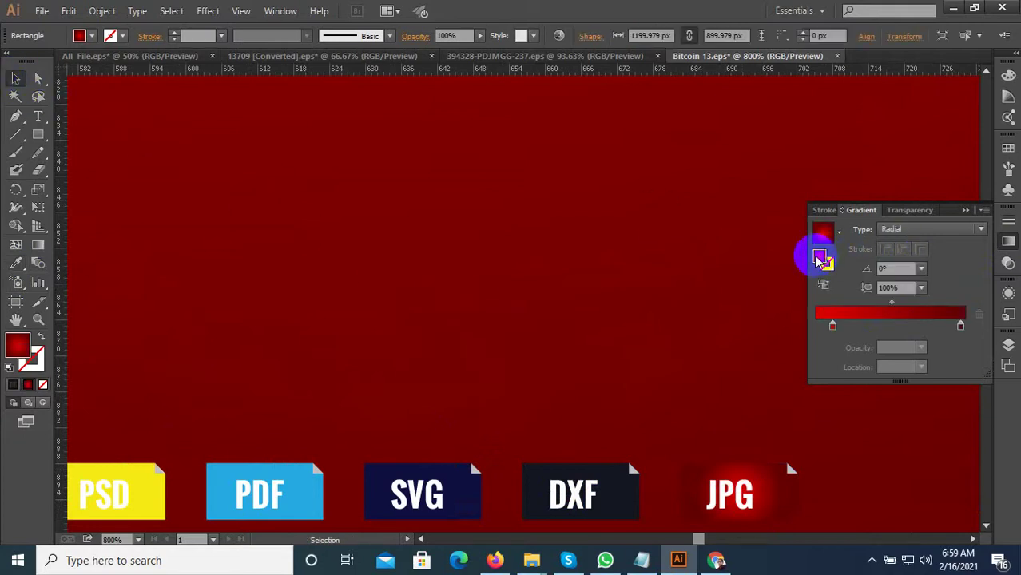
{"action": "left_click", "coordinate": [960, 326]}
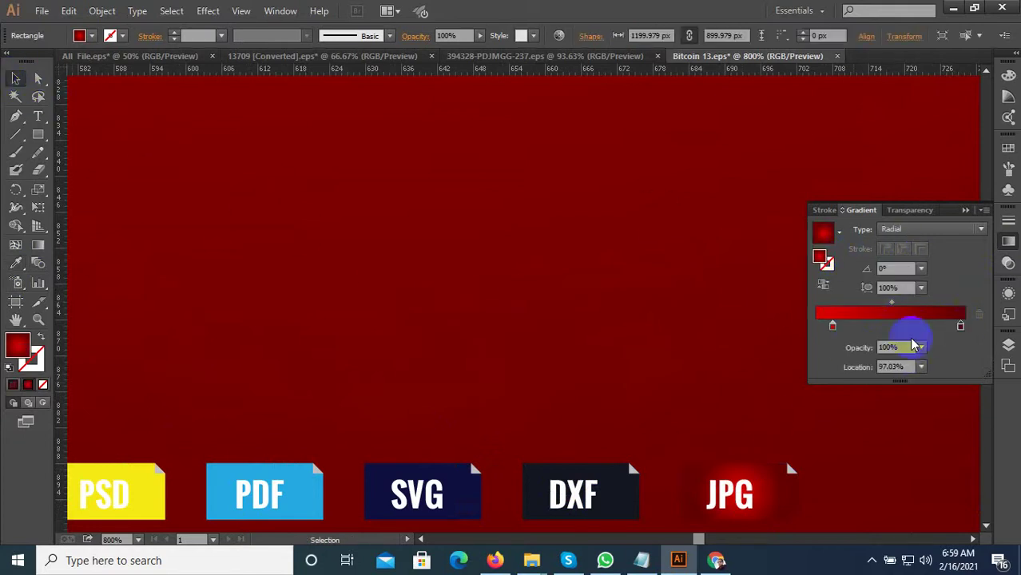
{"action": "left_click", "coordinate": [14, 265]}
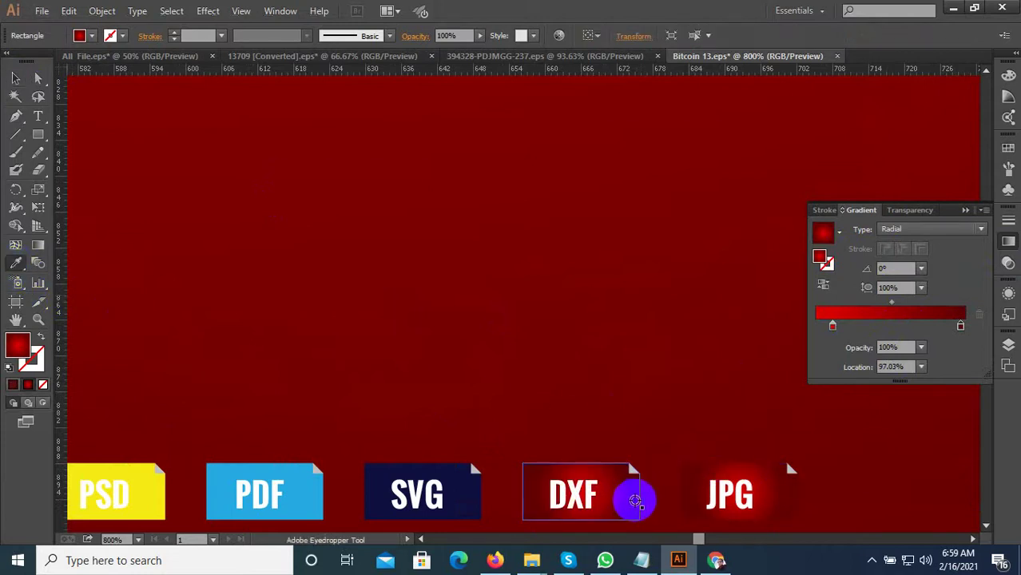
{"action": "left_click", "coordinate": [639, 497]}
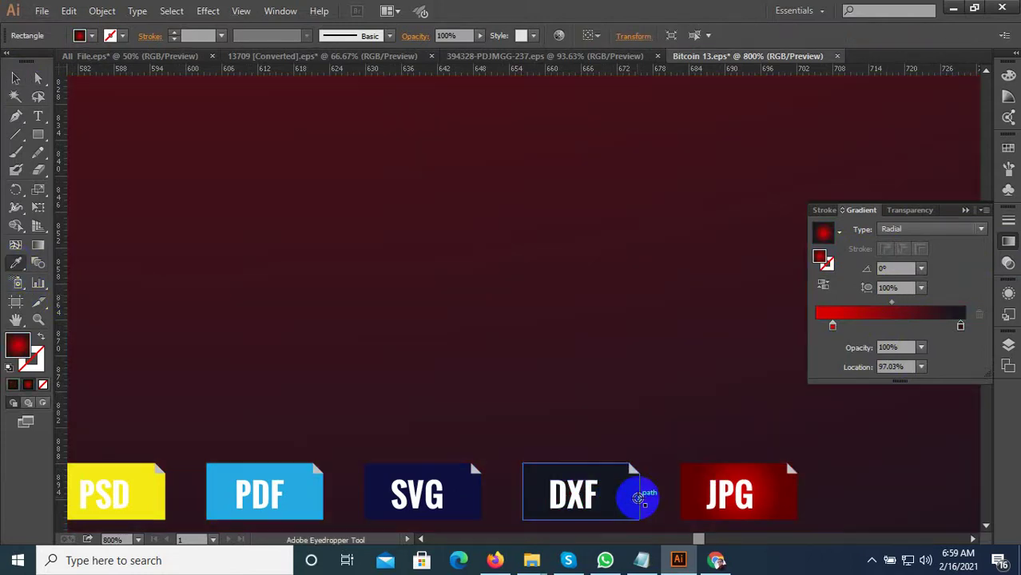
{"action": "scroll", "coordinate": [593, 391], "scroll_direction": "down", "scroll_amount": 4}
{"action": "scroll", "coordinate": [575, 411], "scroll_direction": "down", "scroll_amount": 4}
{"action": "scroll", "coordinate": [575, 410], "scroll_direction": "down", "scroll_amount": 2}
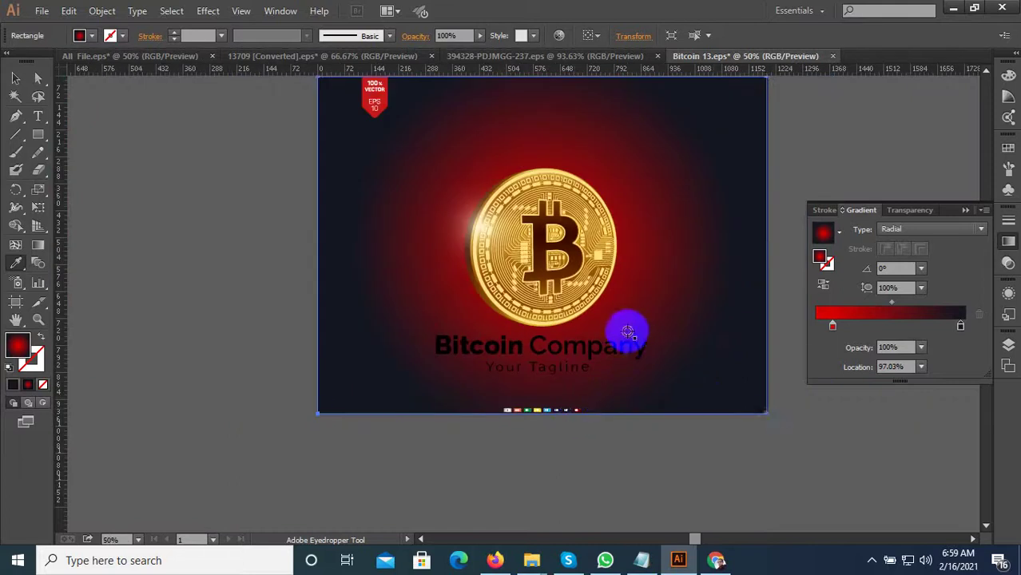
Export the radial-gradient version as a JPEG into the DOLAR folder
{"action": "key", "text": "ctrl+a"}
{"action": "key", "text": "ctrl+alt+shift+s"}
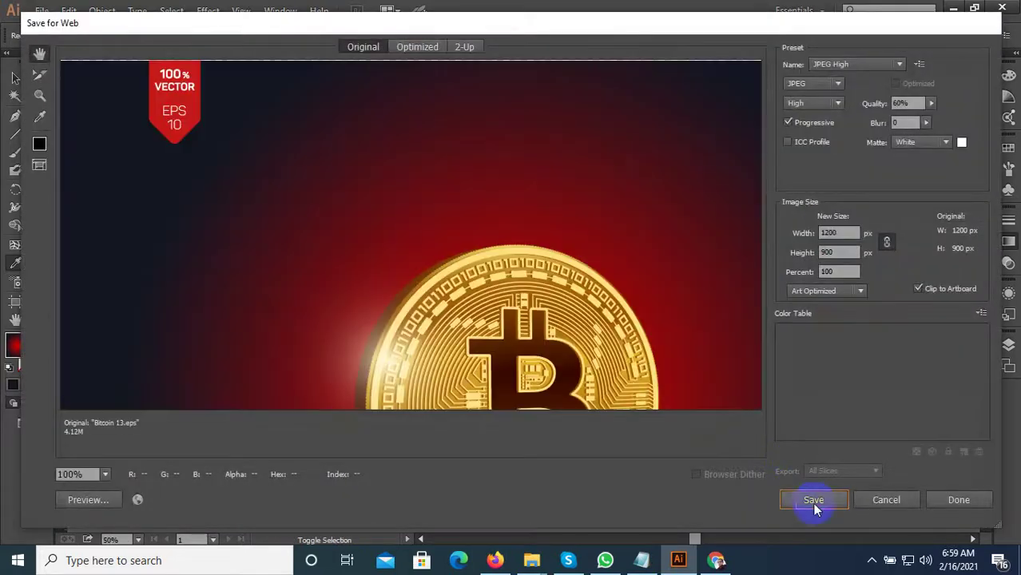
{"action": "left_click", "coordinate": [814, 500]}
{"action": "scroll", "coordinate": [559, 360], "scroll_direction": "down", "scroll_amount": 3}
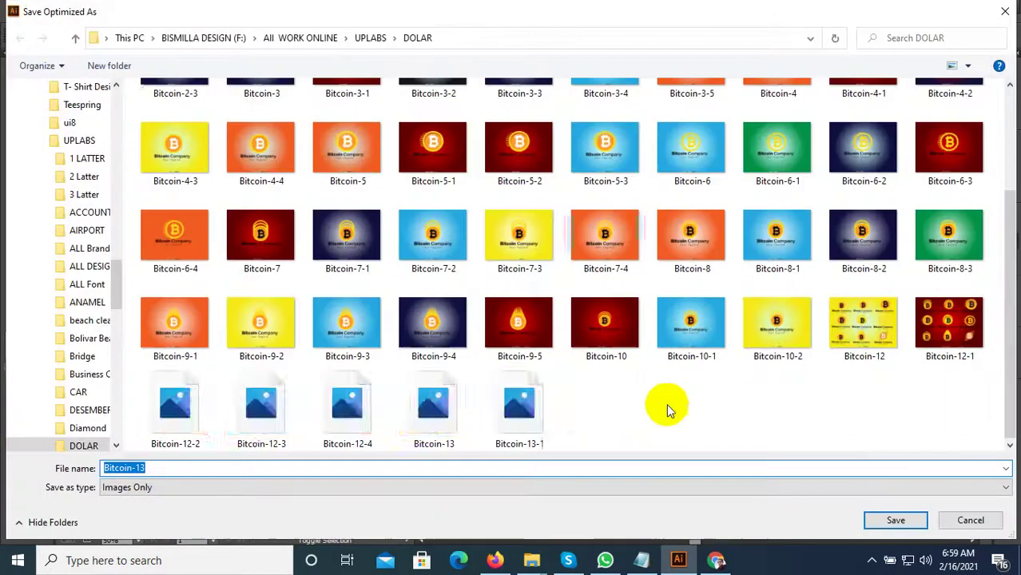
{"action": "right_click", "coordinate": [527, 421]}
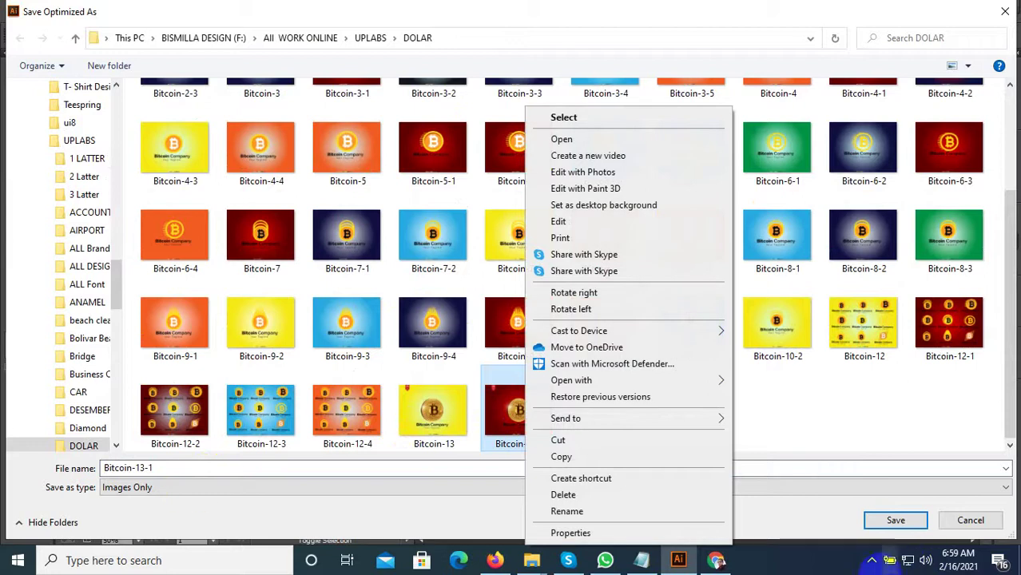
{"action": "left_click", "coordinate": [872, 562]}
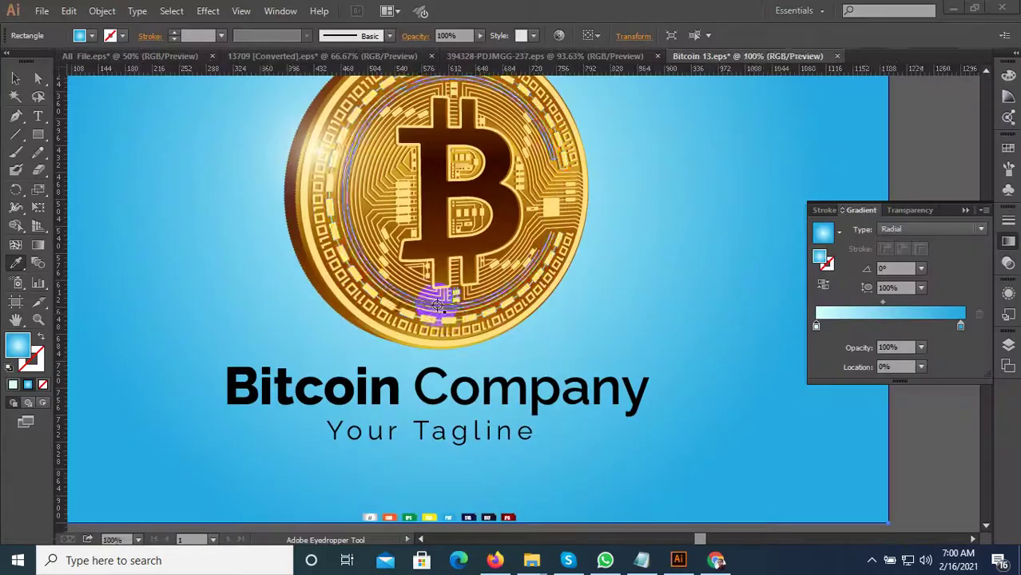
Drag the stray green stop off the background's gradient slider
{"action": "scroll", "coordinate": [436, 403], "scroll_direction": "up", "scroll_amount": 4}
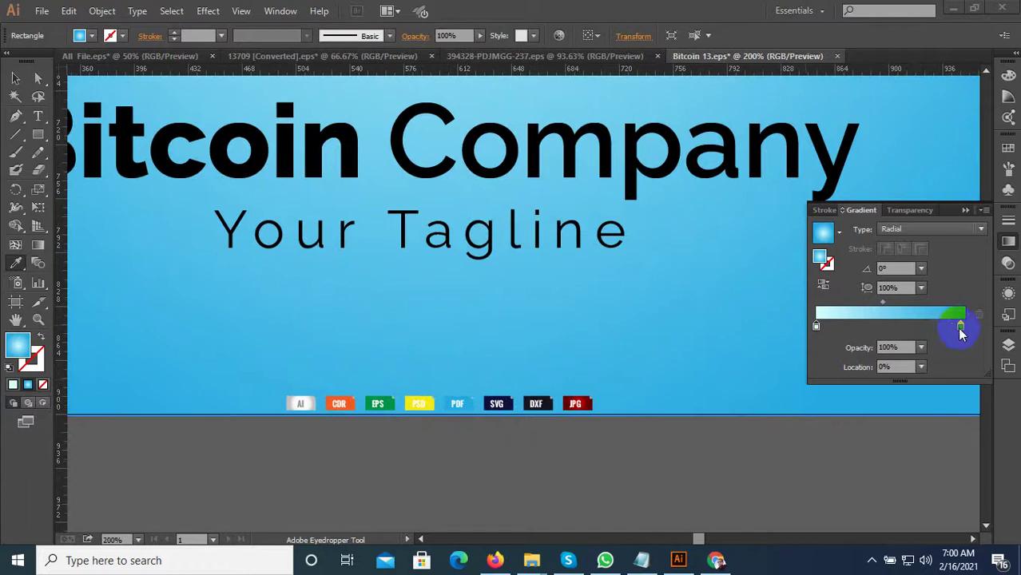
{"action": "left_click_drag", "start_coordinate": [962, 328], "coordinate": [991, 334]}
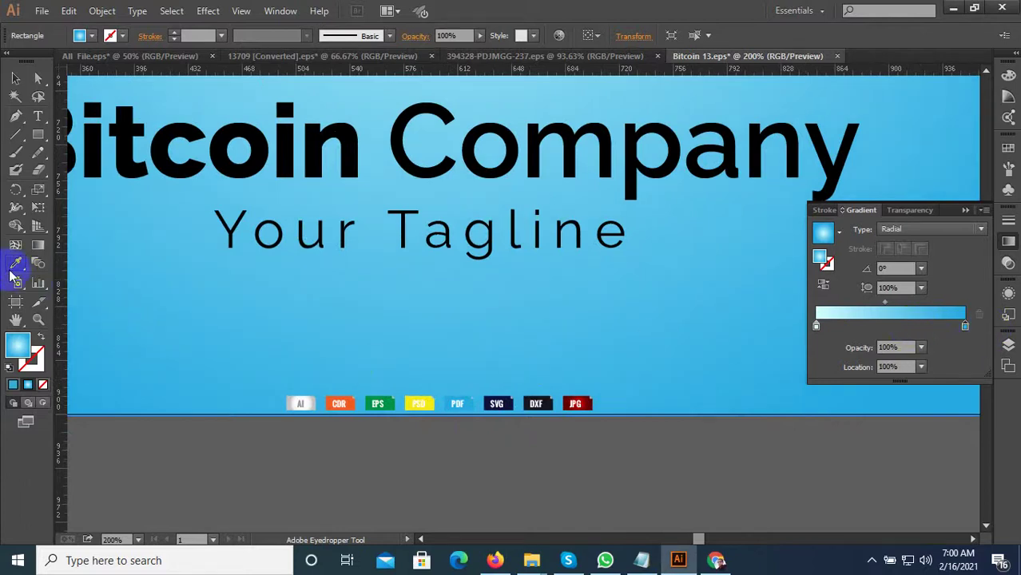
{"action": "scroll", "coordinate": [458, 436], "scroll_direction": "up", "scroll_amount": 3}
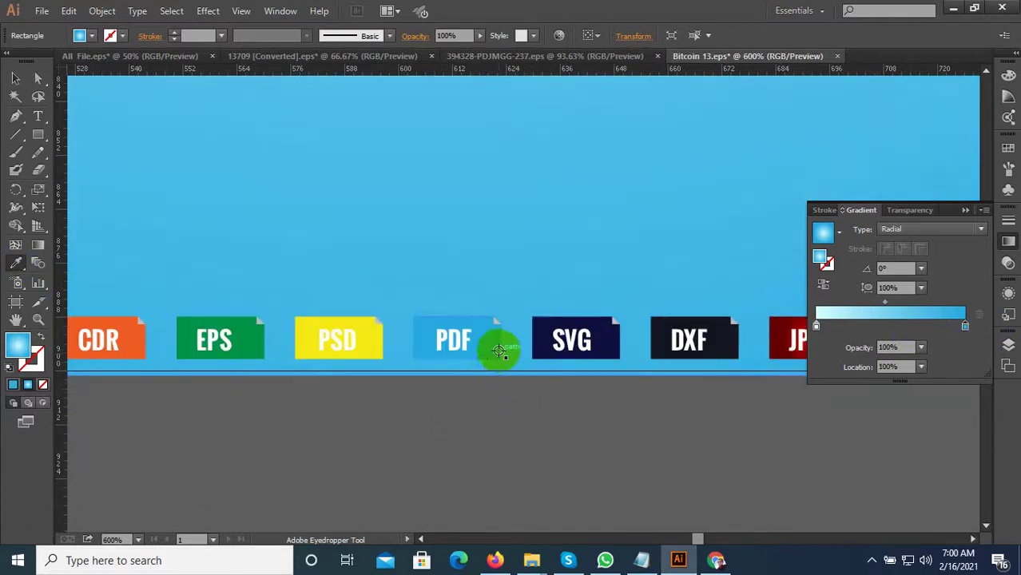
{"action": "scroll", "coordinate": [471, 434], "scroll_direction": "down", "scroll_amount": 2}
{"action": "scroll", "coordinate": [470, 437], "scroll_direction": "down", "scroll_amount": 1}
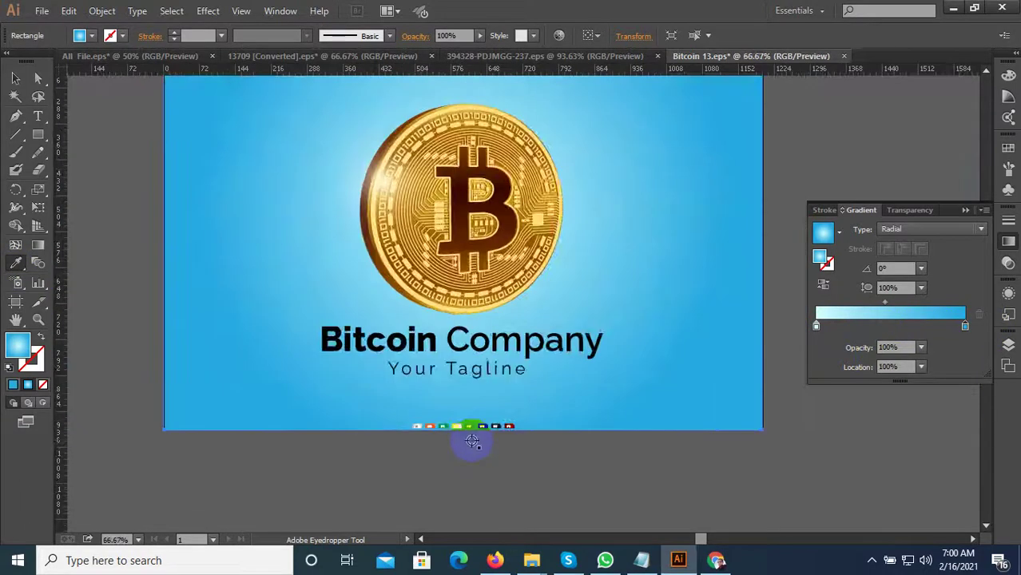
{"action": "scroll", "coordinate": [470, 443], "scroll_direction": "down", "scroll_amount": 1}
Export the light-blue version as the JPEG 'Bitcoin-13-3' in DOLAR
{"action": "key", "text": "ctrl+alt+shift+s"}
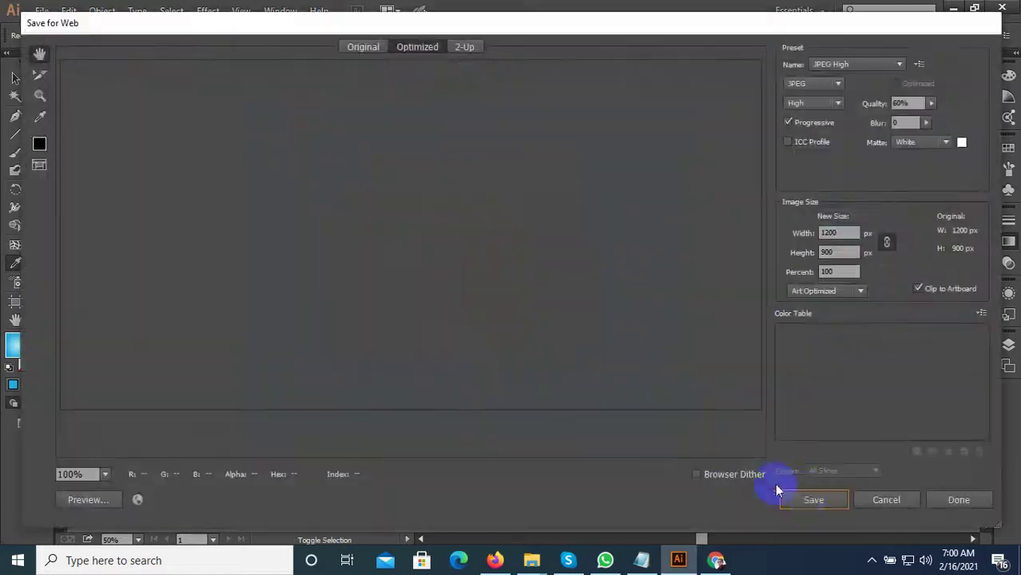
{"action": "left_click", "coordinate": [811, 499]}
{"action": "scroll", "coordinate": [520, 434], "scroll_direction": "down", "scroll_amount": 3}
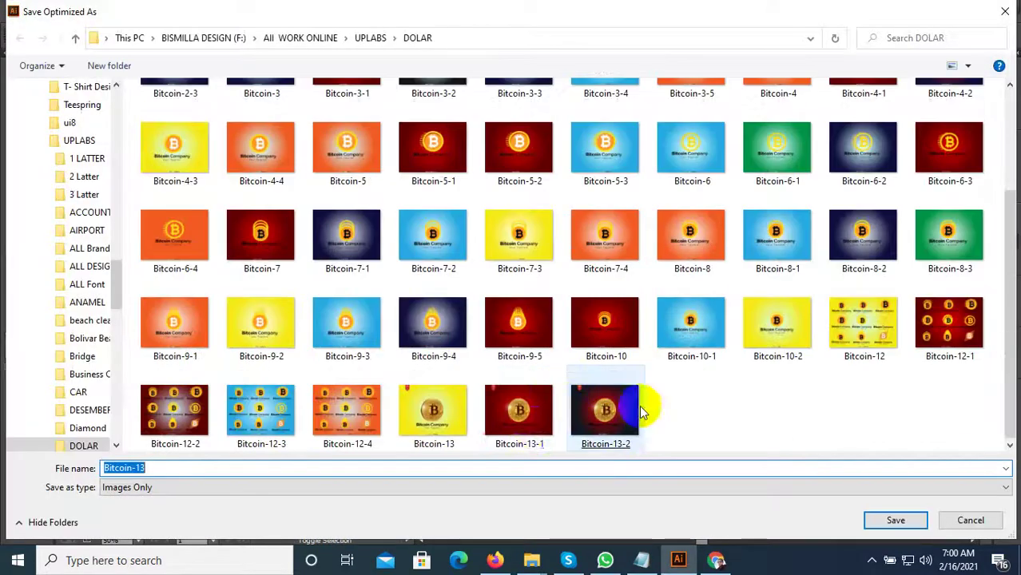
{"action": "left_click", "coordinate": [623, 419]}
{"action": "right_click", "coordinate": [622, 419]}
{"action": "double_click", "coordinate": [171, 468]}
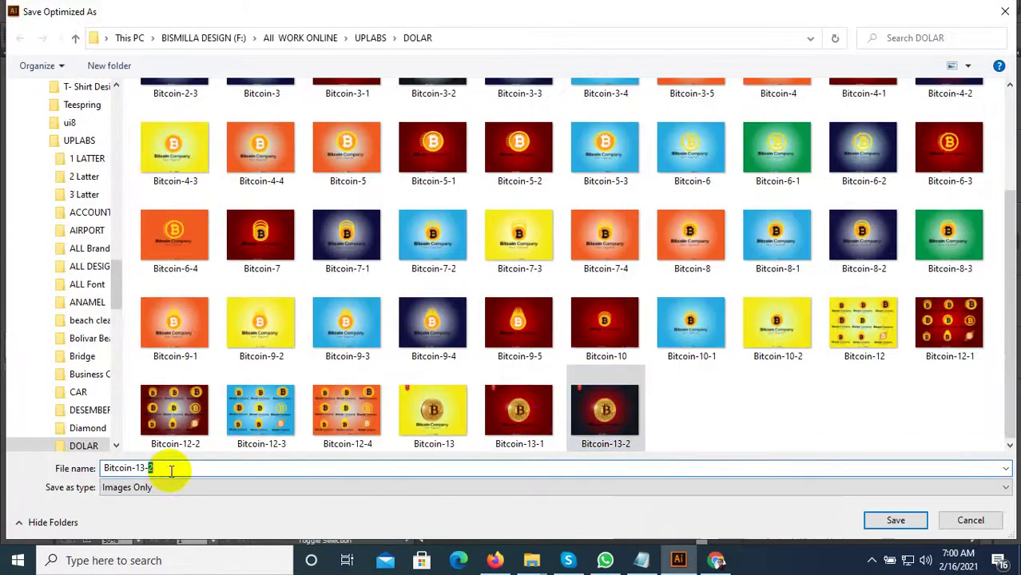
{"action": "type", "text": "3"}
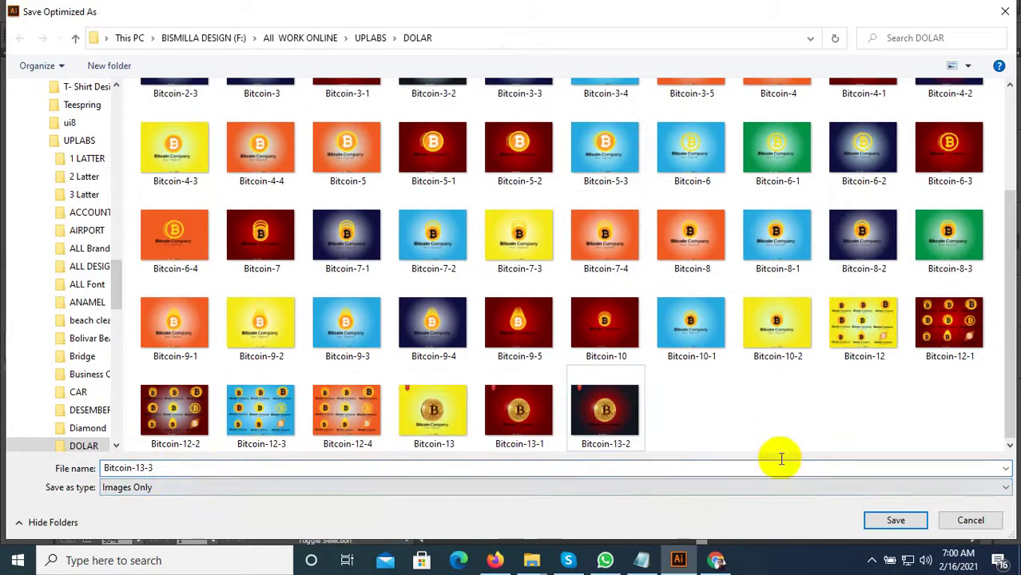
{"action": "left_click", "coordinate": [885, 524]}
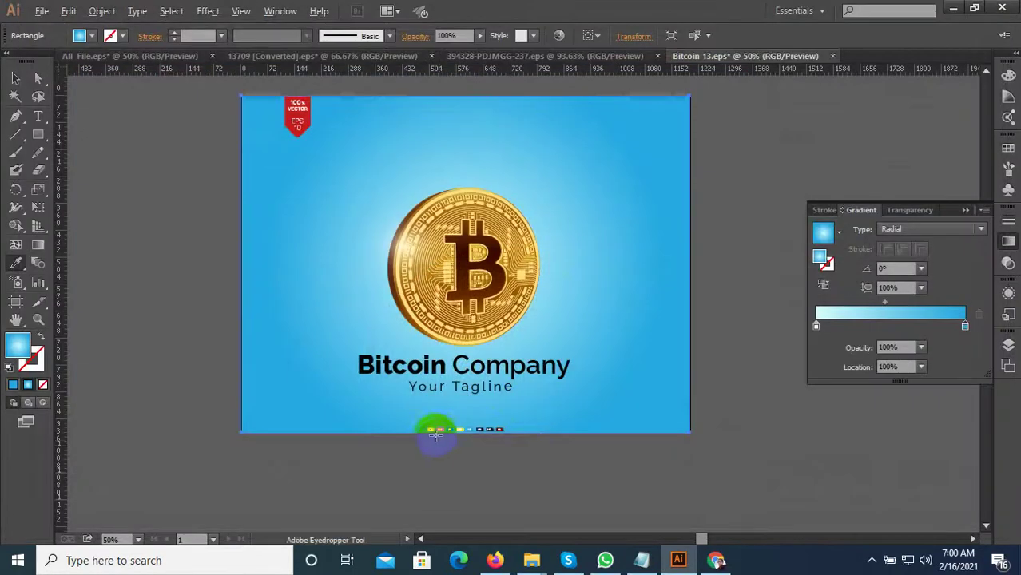
Scroll up and down over the artwork to review the orange-gradient background
{"action": "scroll", "coordinate": [435, 434], "scroll_direction": "up", "scroll_amount": 3}
{"action": "scroll", "coordinate": [433, 434], "scroll_direction": "up", "scroll_amount": 2}
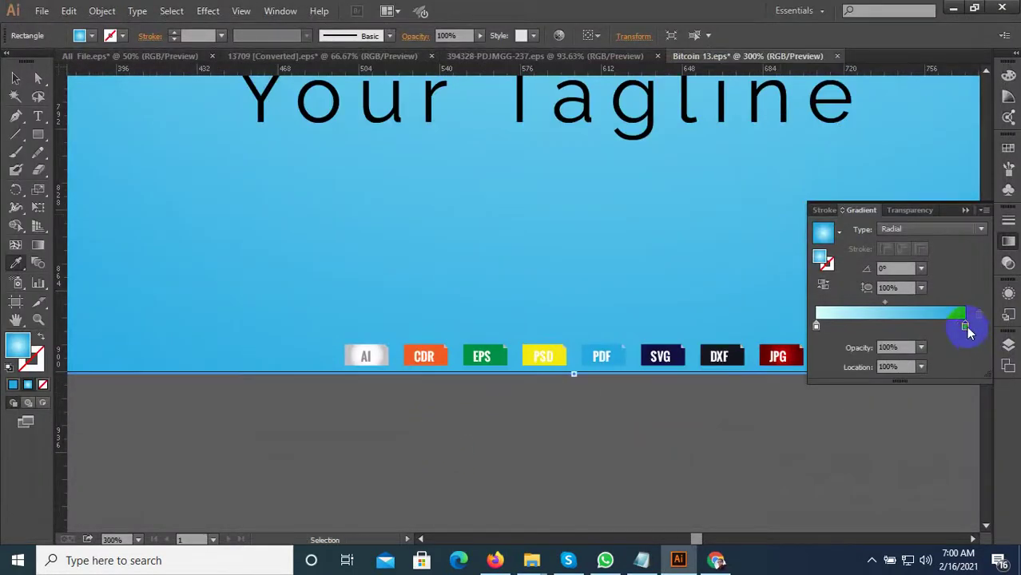
{"action": "scroll", "coordinate": [479, 381], "scroll_direction": "up", "scroll_amount": 2}
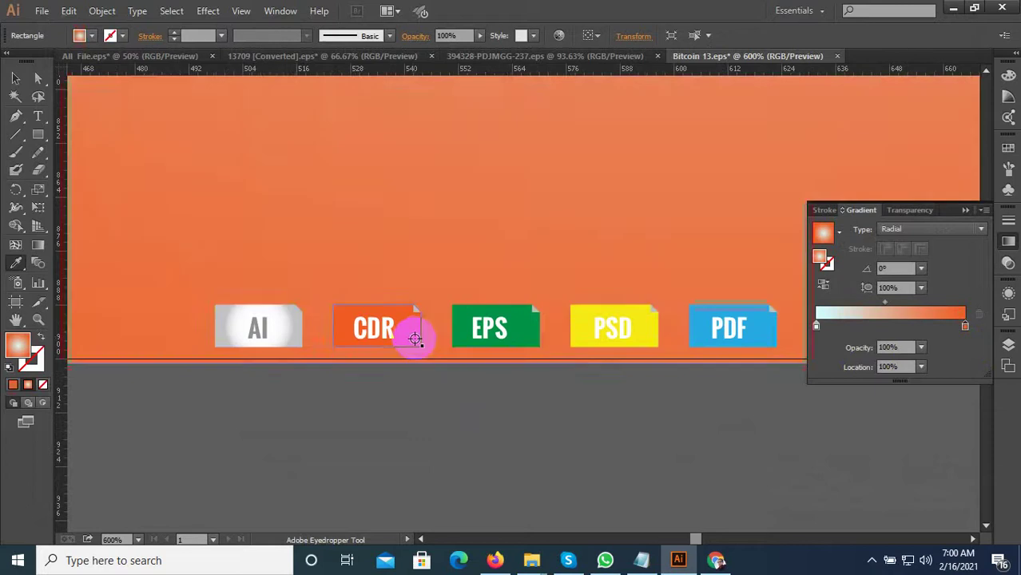
{"action": "scroll", "coordinate": [543, 503], "scroll_direction": "down", "scroll_amount": 4}
{"action": "scroll", "coordinate": [559, 480], "scroll_direction": "down", "scroll_amount": 3}
{"action": "scroll", "coordinate": [592, 467], "scroll_direction": "down", "scroll_amount": 1}
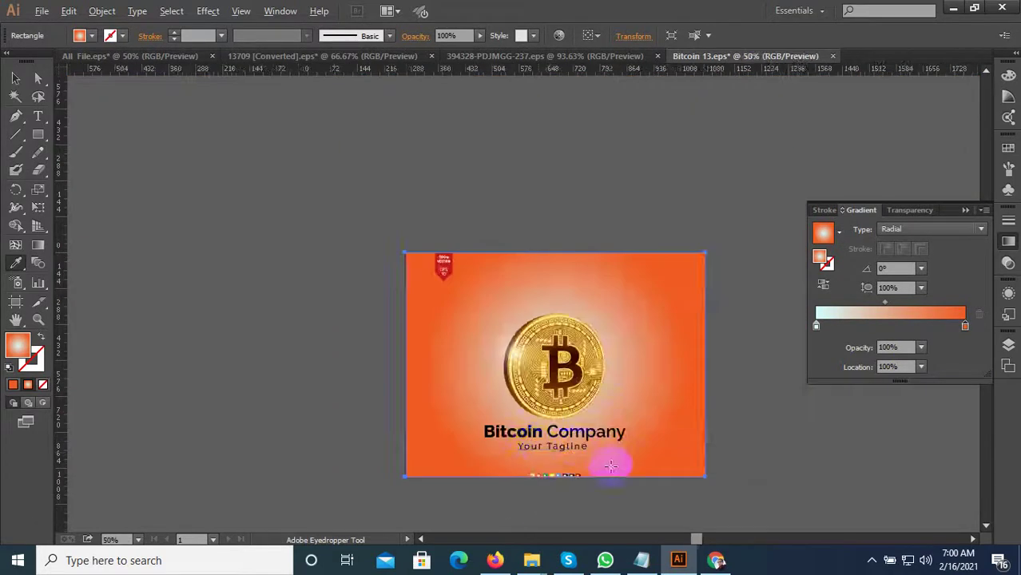
{"action": "scroll", "coordinate": [612, 471], "scroll_direction": "up", "scroll_amount": 2}
{"action": "scroll", "coordinate": [612, 471], "scroll_direction": "down", "scroll_amount": 1}
{"action": "scroll", "coordinate": [563, 485], "scroll_direction": "down", "scroll_amount": 1}
Export the orange version as the JPEG 'Bitcoin-13-4' in DOLAR
{"action": "key", "text": "ctrl+alt+shift+s"}
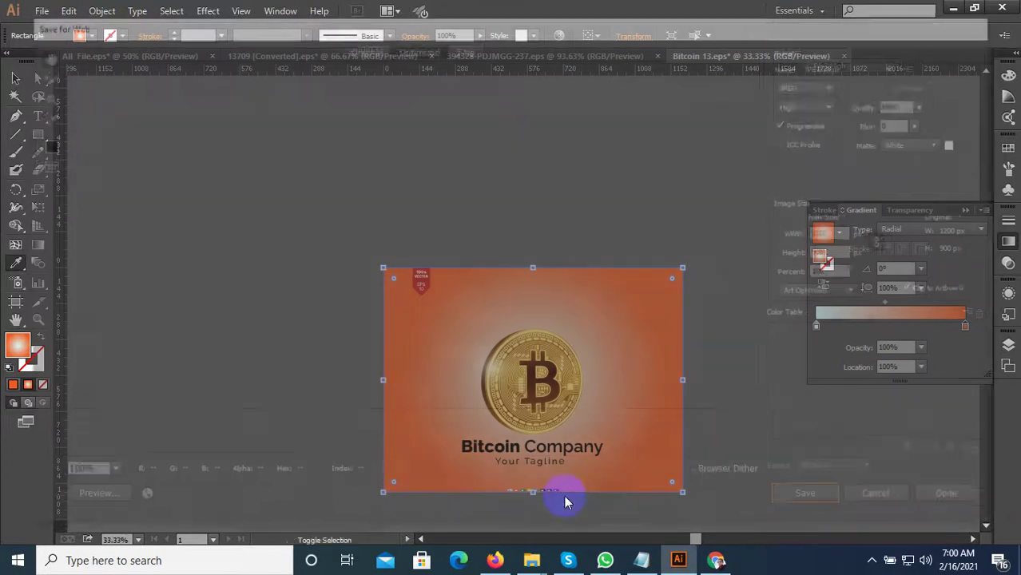
{"action": "left_click", "coordinate": [795, 501]}
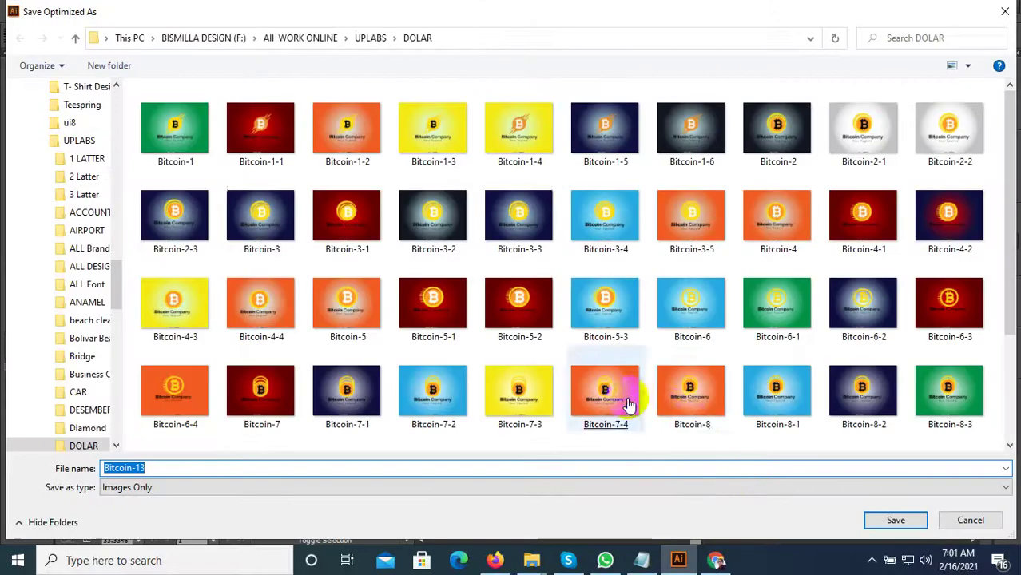
{"action": "scroll", "coordinate": [640, 417], "scroll_direction": "down", "scroll_amount": 2}
{"action": "left_click", "coordinate": [694, 417]}
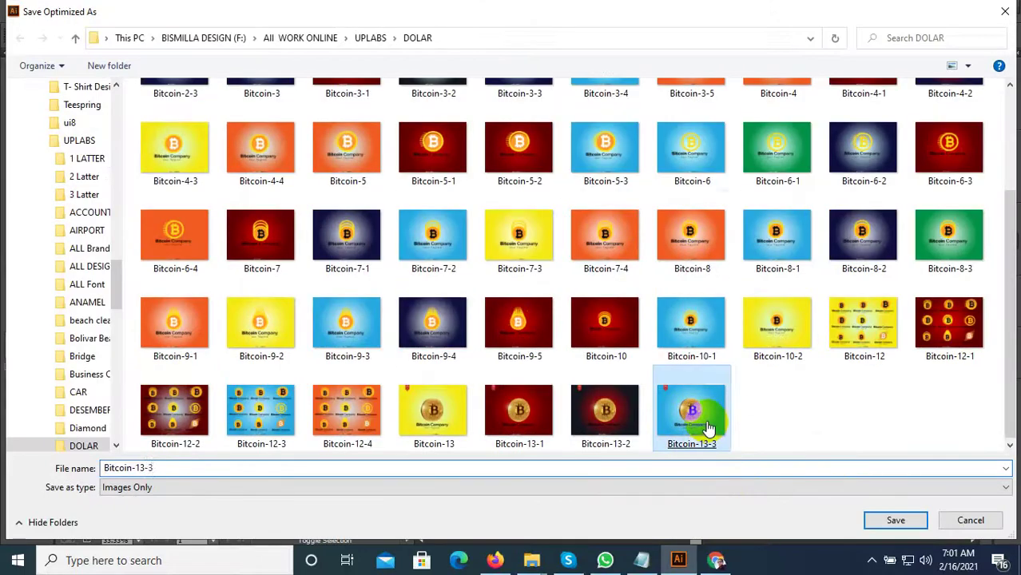
{"action": "right_click", "coordinate": [694, 417]}
{"action": "left_click", "coordinate": [167, 467]}
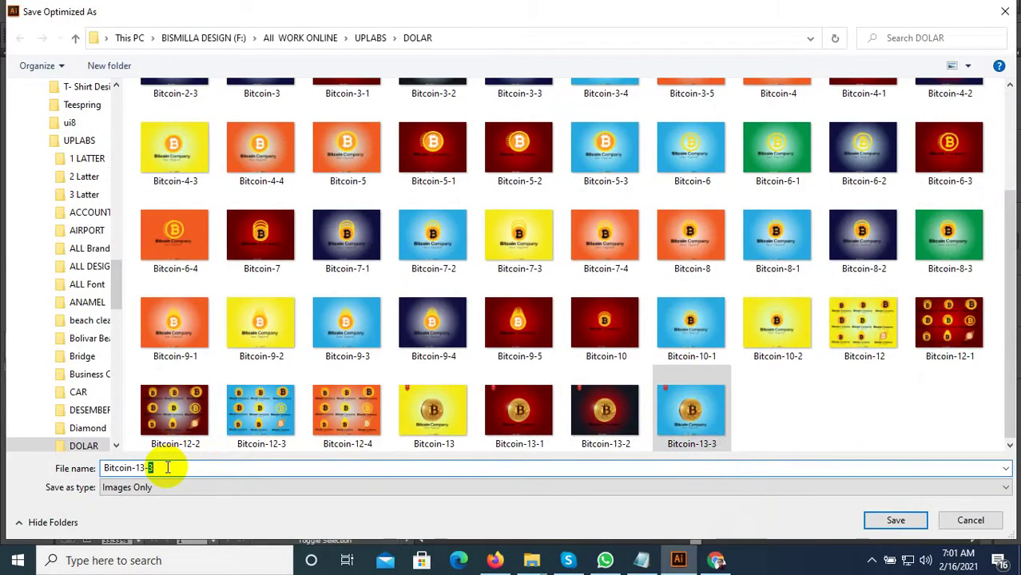
{"action": "type", "text": "4"}
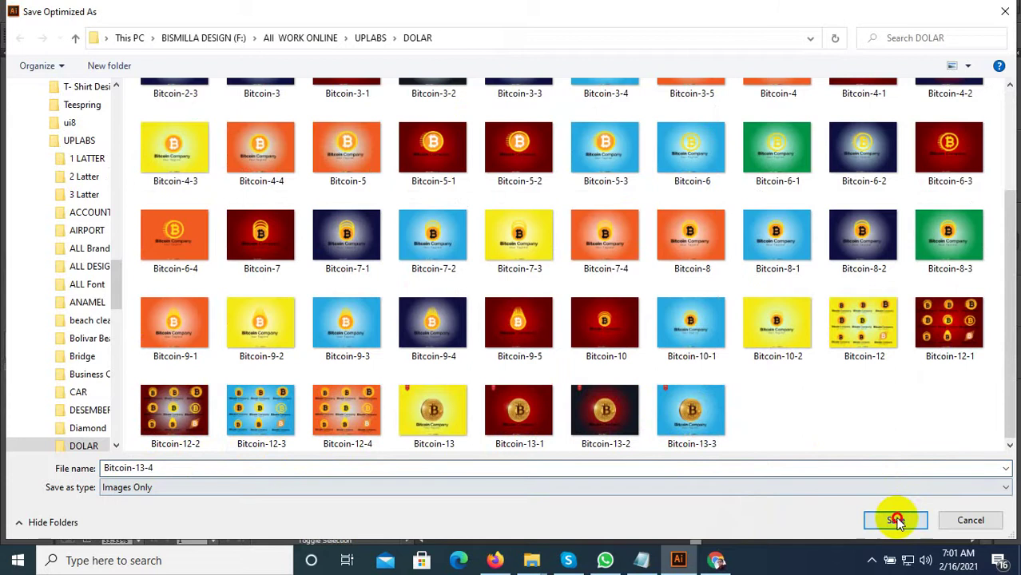
{"action": "left_click", "coordinate": [895, 520]}
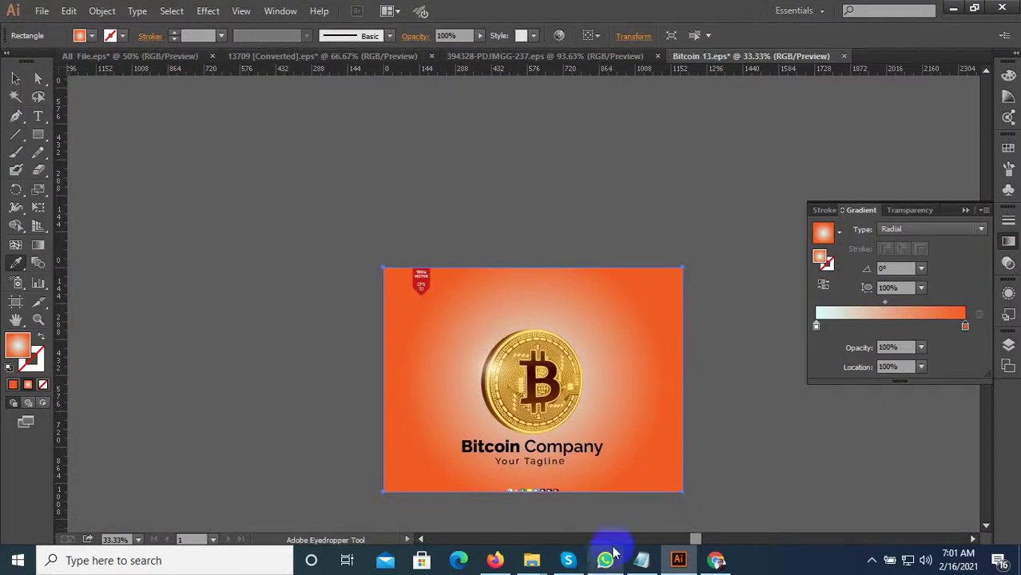
{"action": "scroll", "coordinate": [532, 386], "scroll_direction": "down", "scroll_amount": 2}
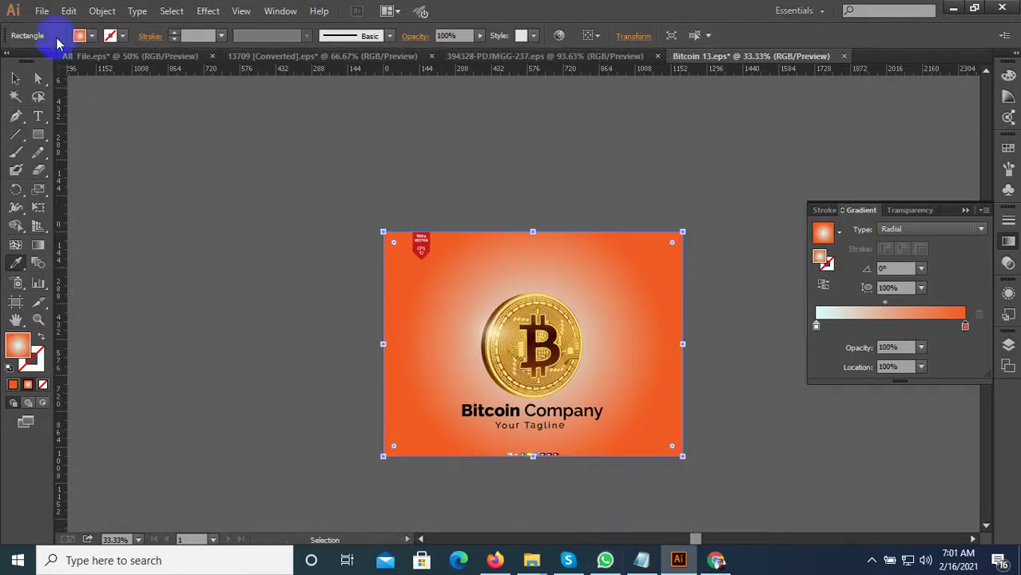
{"action": "left_click", "coordinate": [44, 11]}
{"action": "left_click", "coordinate": [102, 131]}
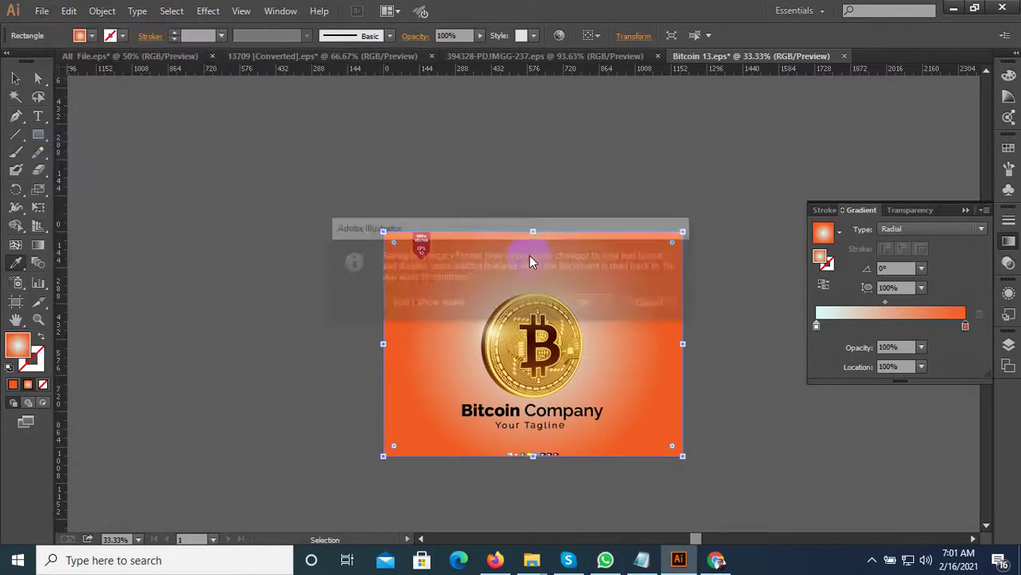
{"action": "left_click", "coordinate": [642, 304]}
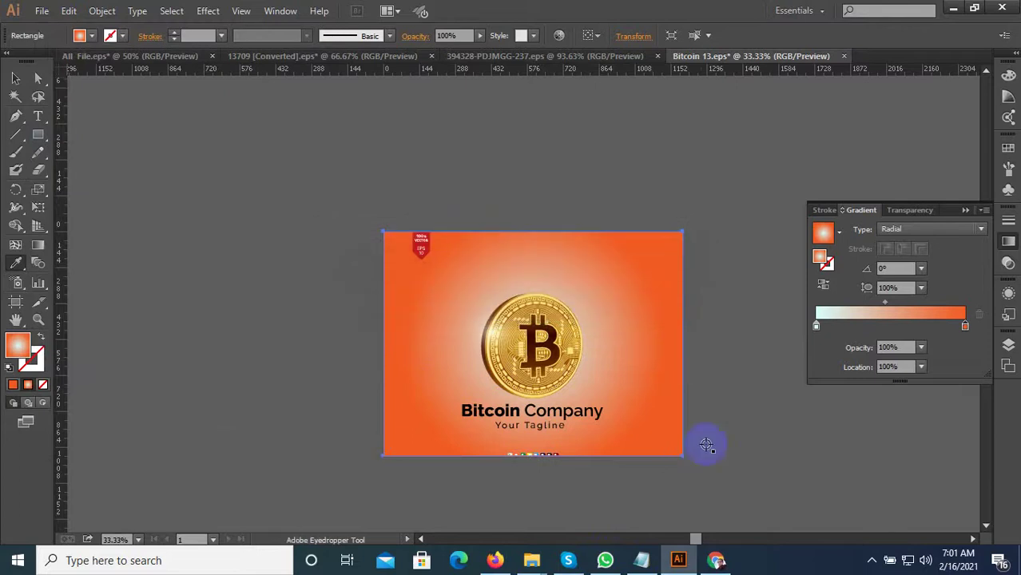
{"action": "left_click", "coordinate": [870, 562]}
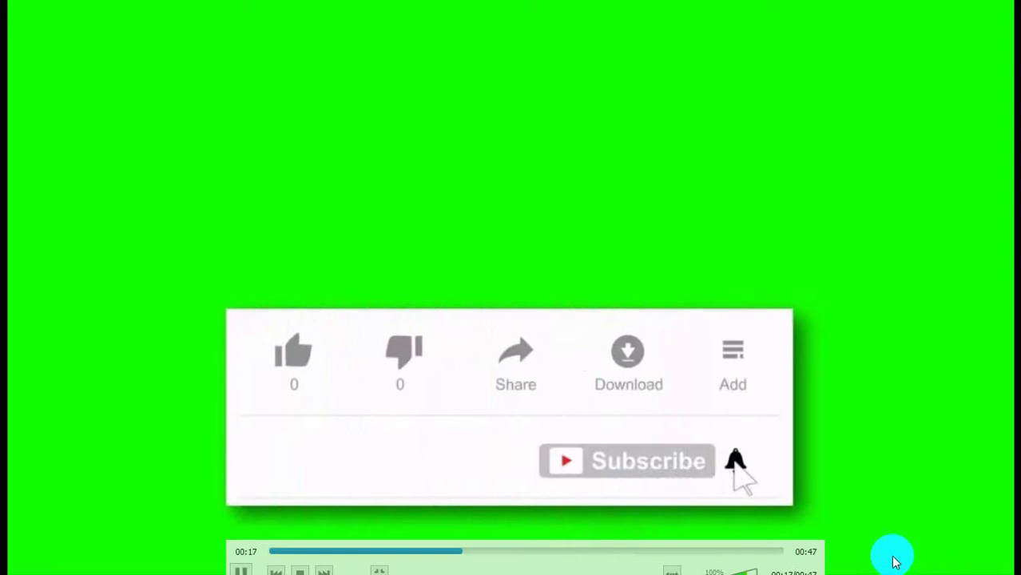
Jump Subscribe Button Video.wmv ahead to the 00:38 mark on the seek bar
{"action": "left_click", "coordinate": [686, 551]}
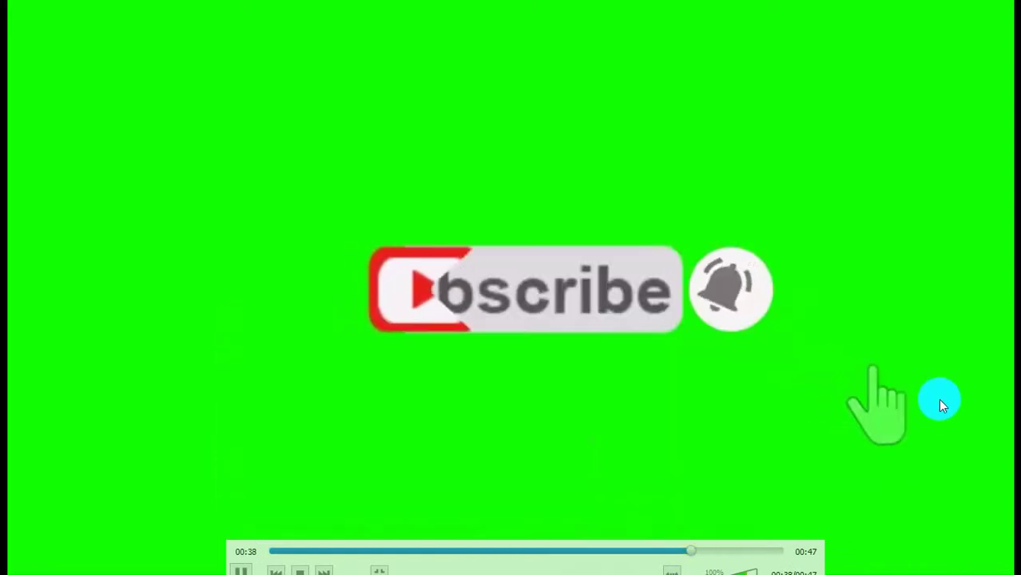